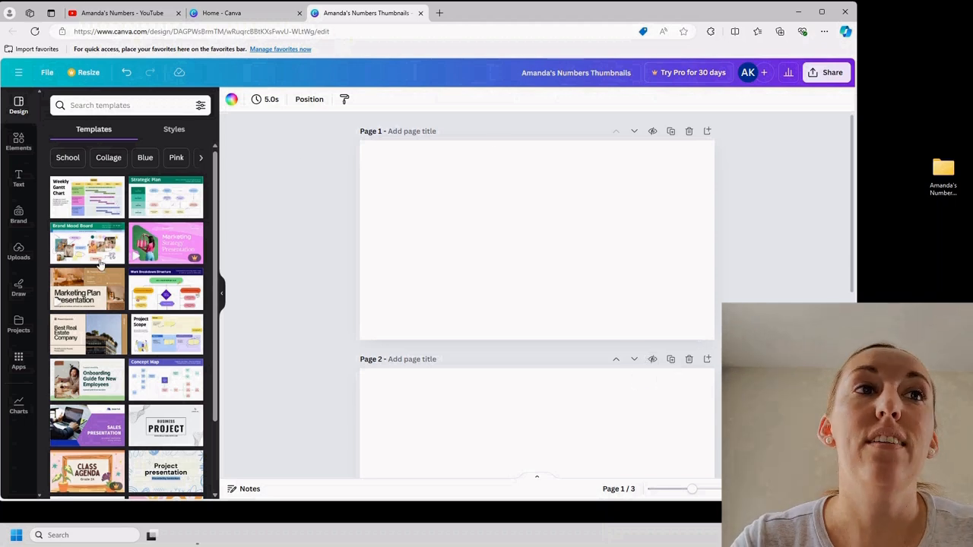
Step: Look through the suggested templates and the available design styles, including the brand kit, color palettes and font sets
scroll(144, 300, "down", 2)
scroll(143, 303, "down", 5)
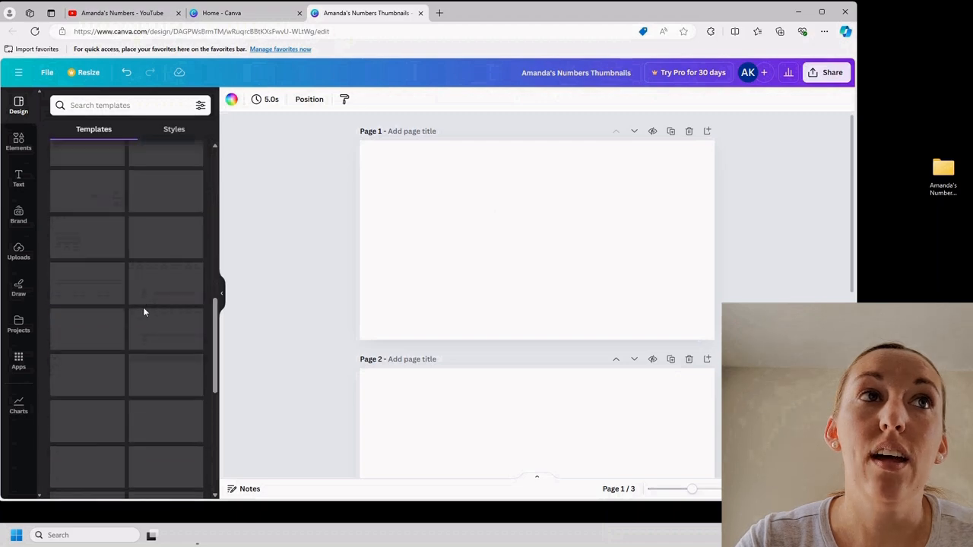
scroll(143, 307, "up", 3)
left_click(174, 130)
scroll(147, 196, "down", 4)
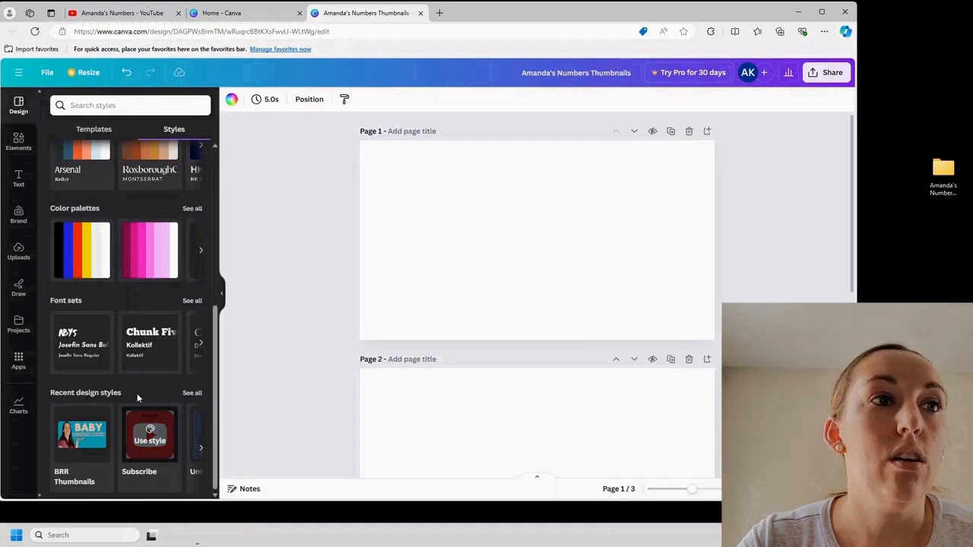
scroll(141, 366, "up", 5)
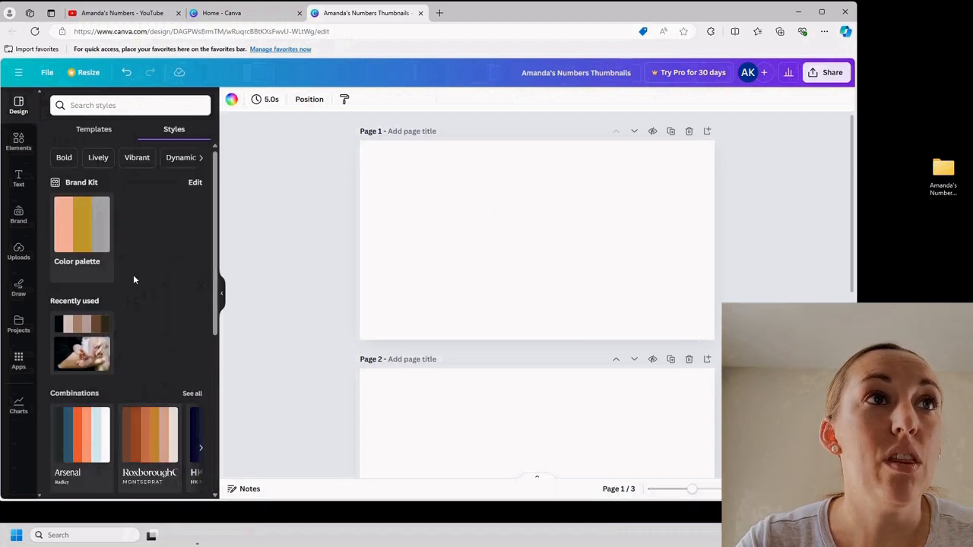
Step: Search the templates for "thumbnails" and browse the resulting designs for inspiration
left_click(93, 129)
left_click(108, 105)
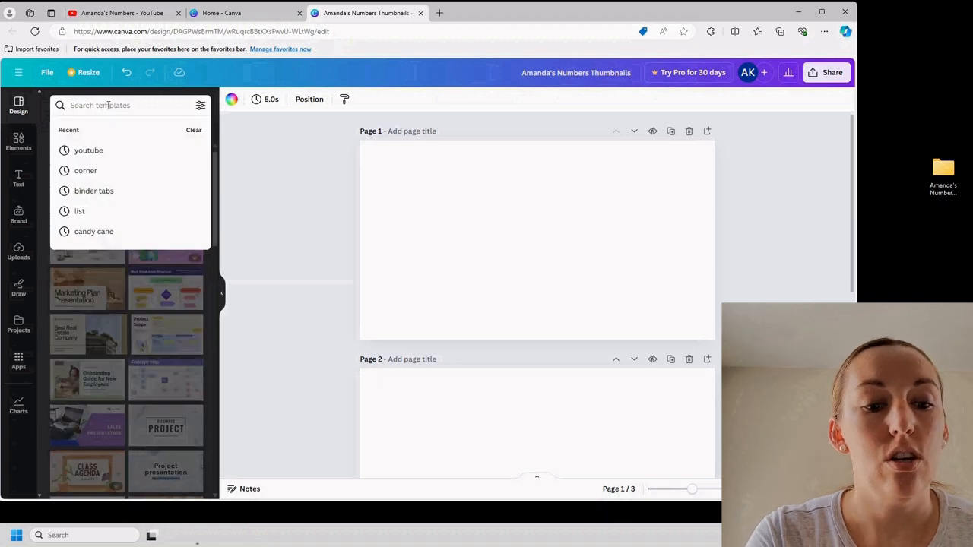
type("thumbnails")
key("Return")
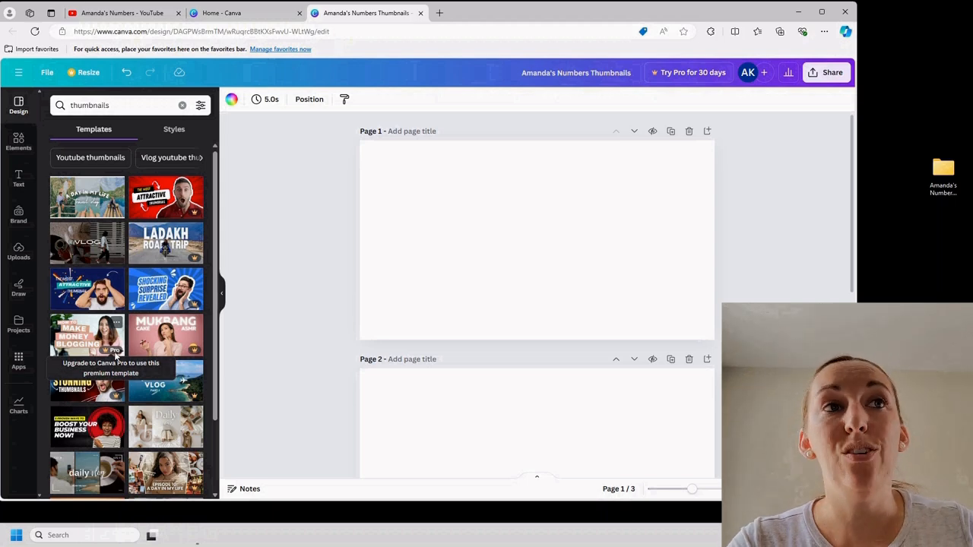
scroll(120, 365, "down", 3)
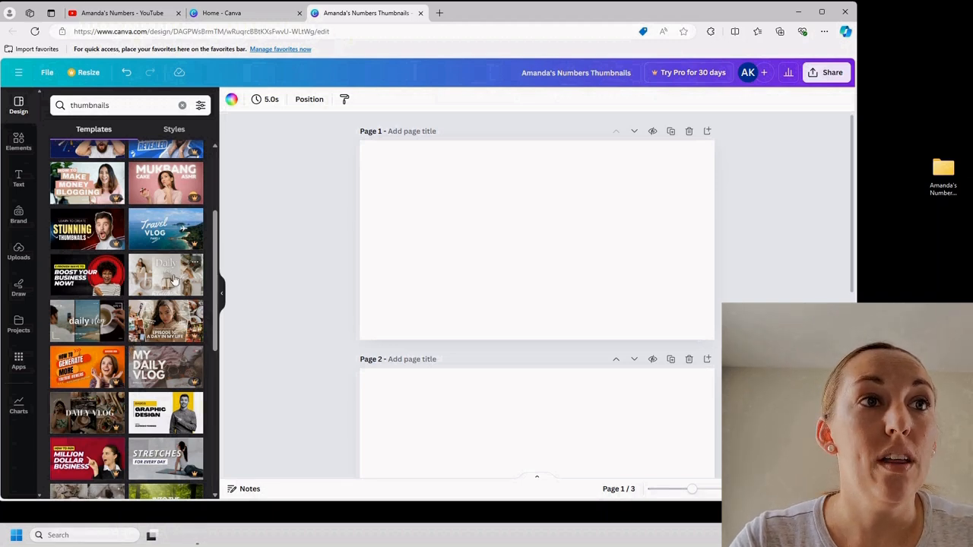
scroll(172, 293, "down", 2)
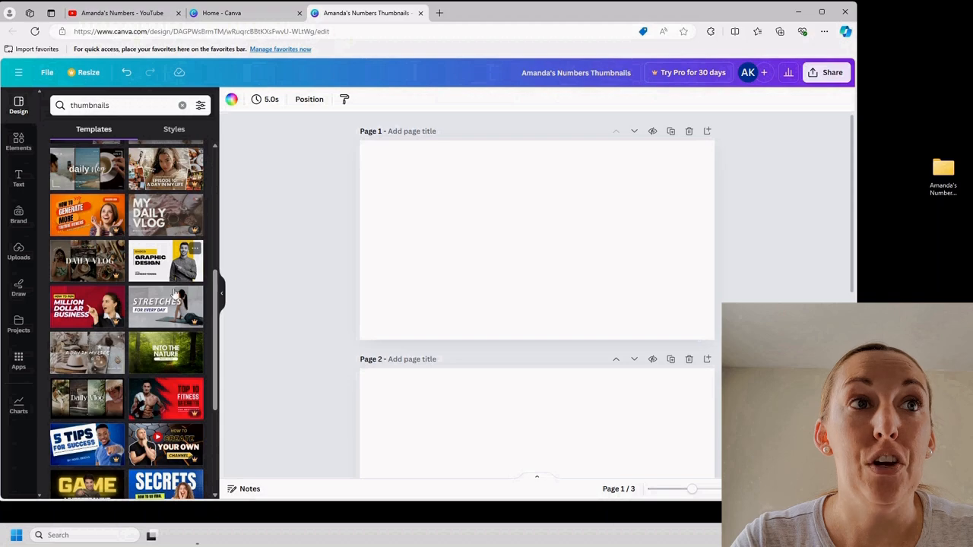
scroll(152, 346, "down", 8)
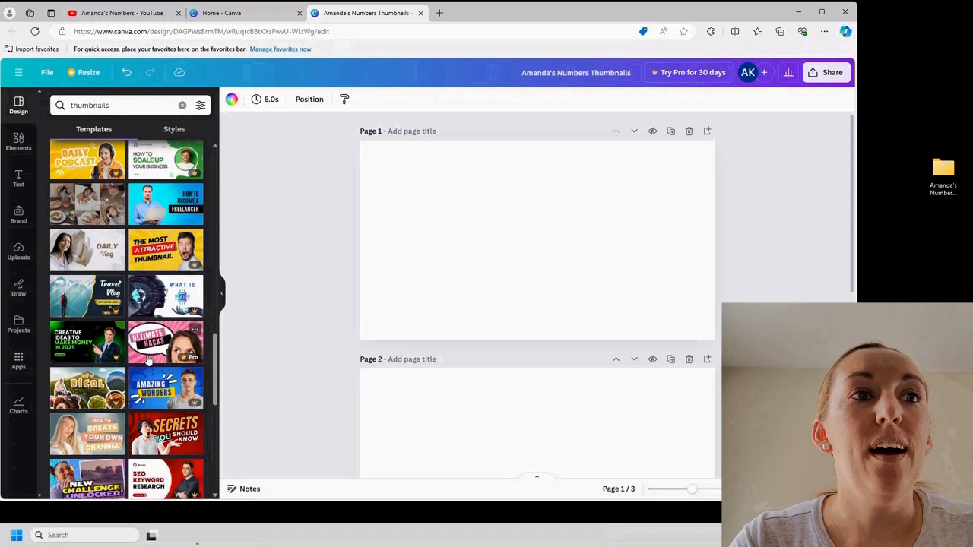
scroll(149, 363, "down", 4)
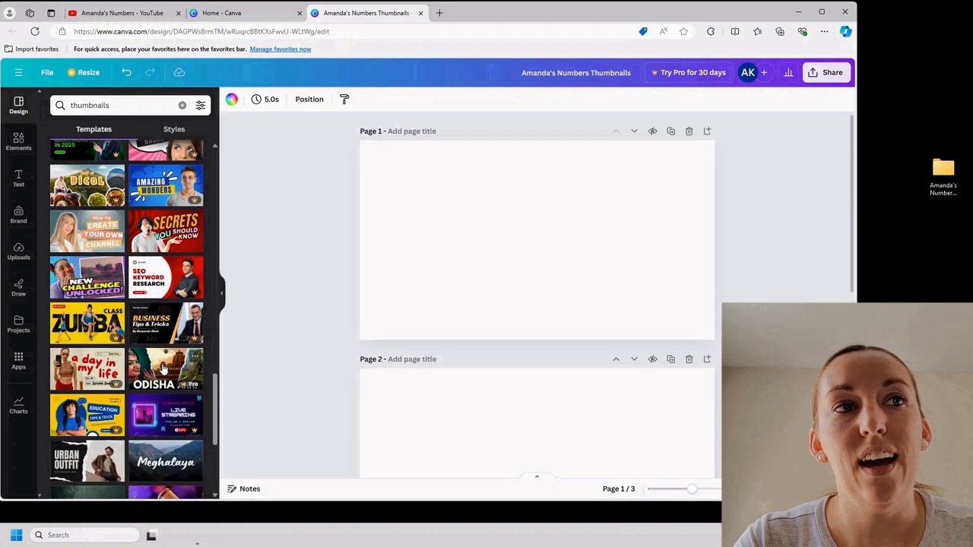
Step: Set the background of page 1 to the peach color from the brand kit palette
left_click(548, 282)
left_click(231, 99)
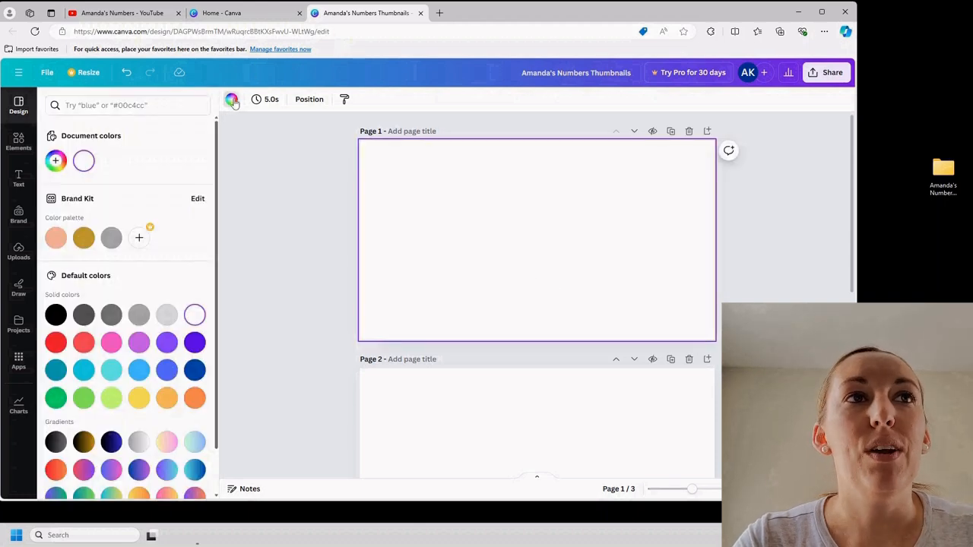
left_click(57, 239)
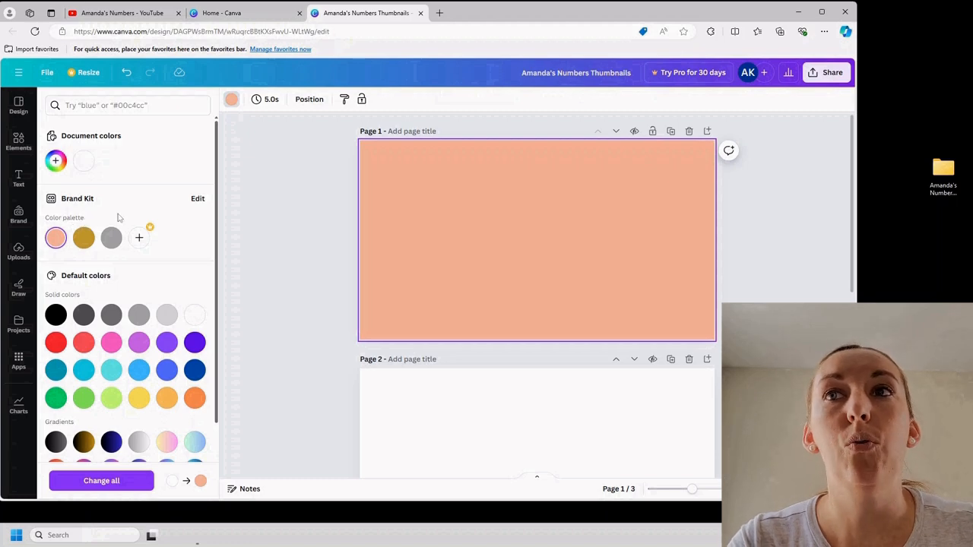
Step: Add the uploaded cut-out portrait of the smiling woman in a green top to page 1, enlarged along the left edge
left_click(20, 254)
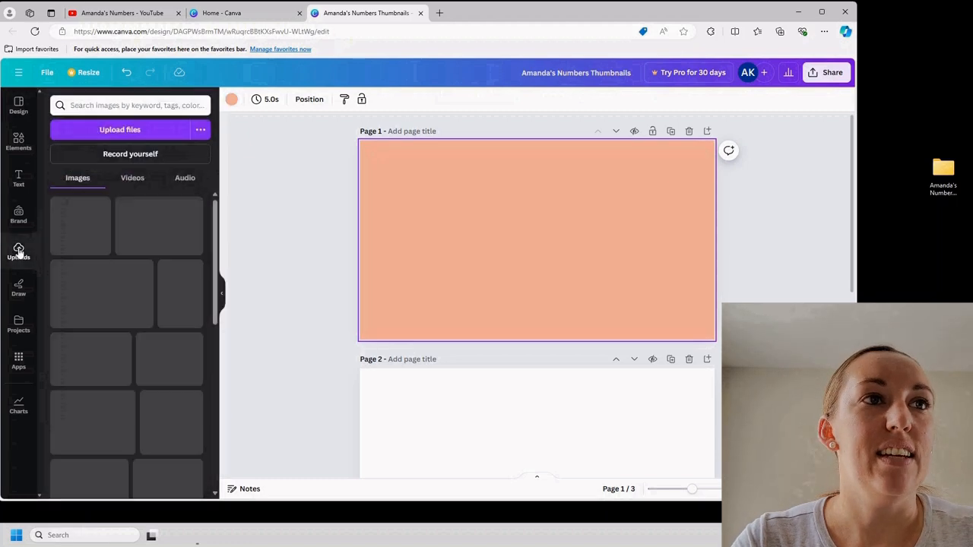
scroll(129, 319, "down", 3)
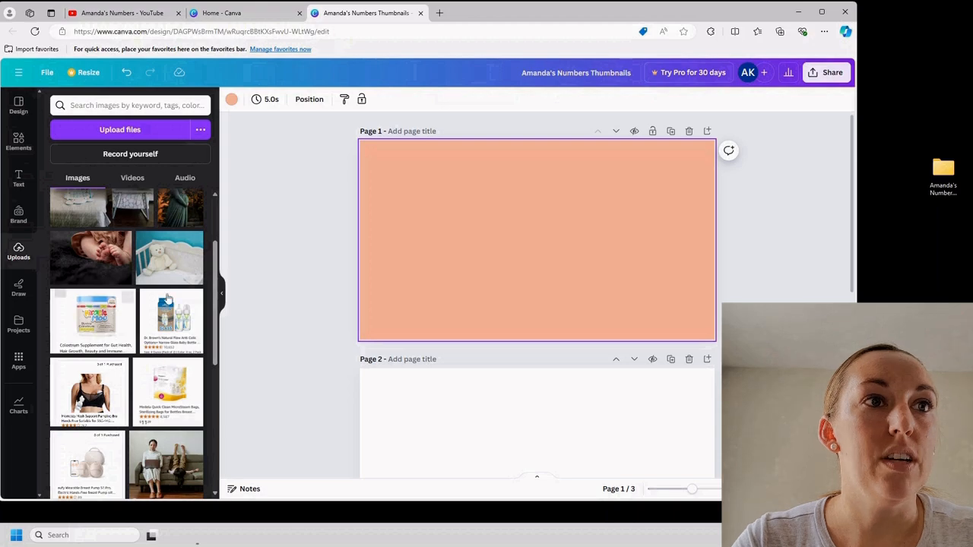
scroll(144, 347, "down", 3)
scroll(145, 347, "down", 5)
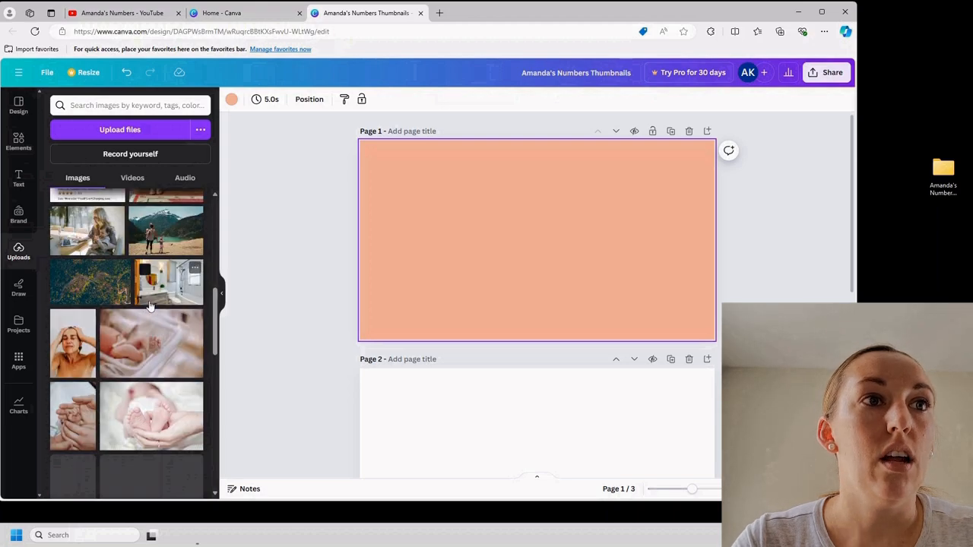
scroll(158, 315, "down", 6)
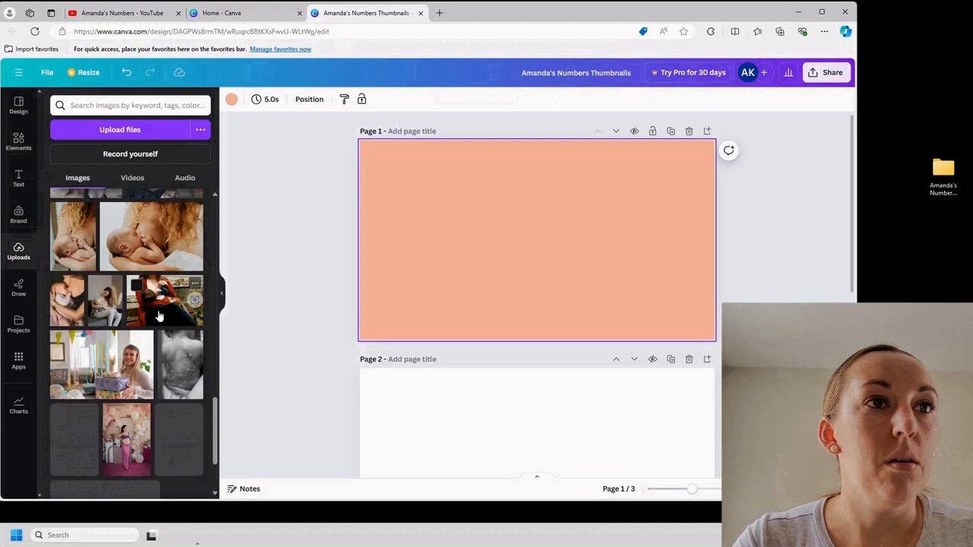
scroll(161, 318, "down", 5)
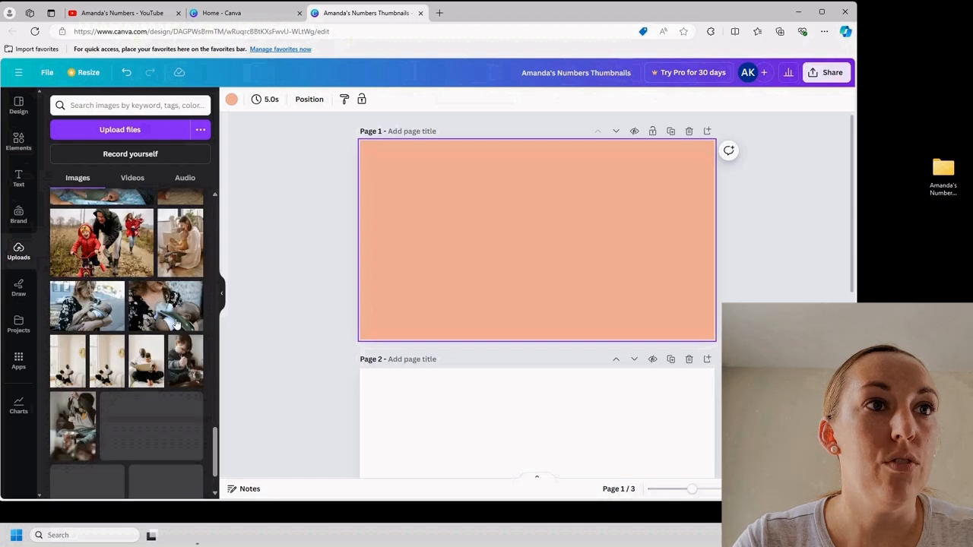
scroll(177, 326, "down", 8)
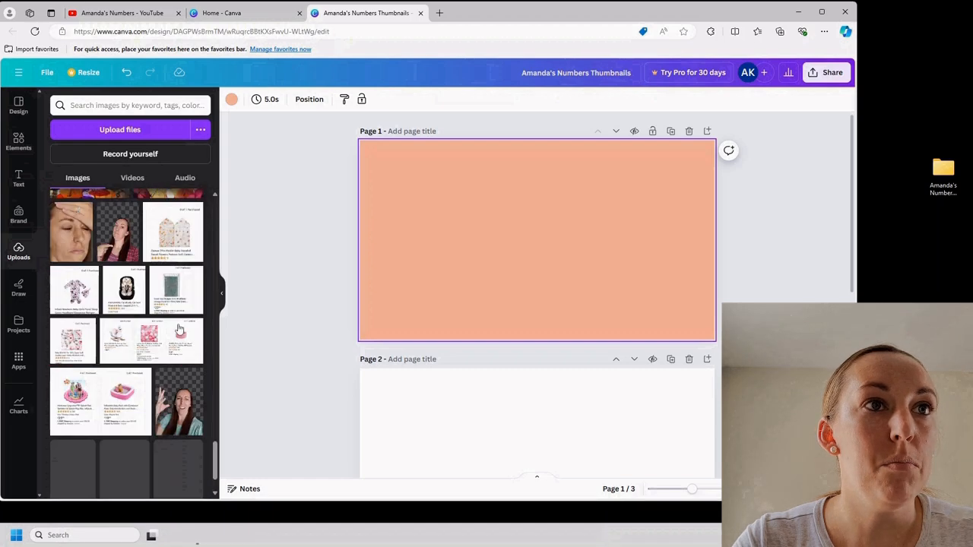
scroll(179, 328, "up", 1)
scroll(152, 310, "down", 1)
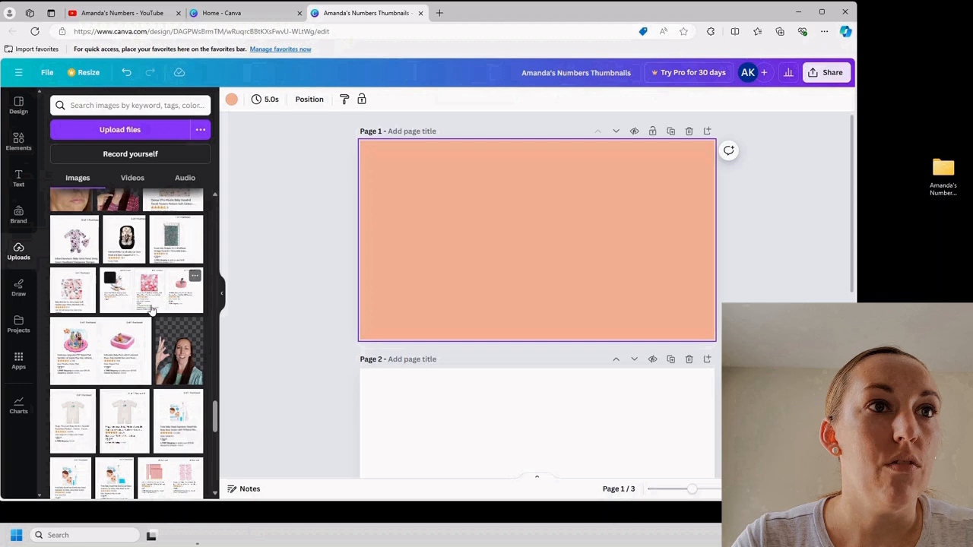
scroll(181, 351, "down", 10)
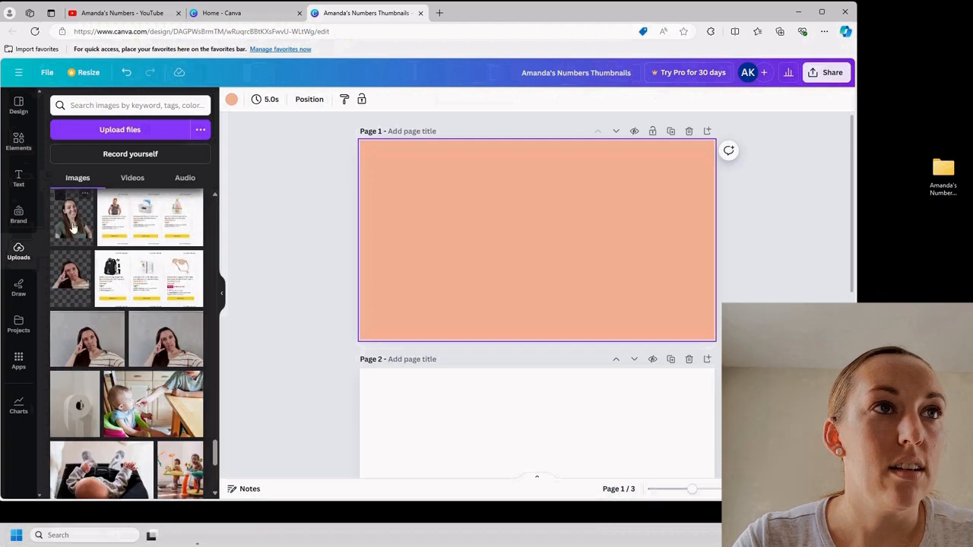
left_click(81, 232)
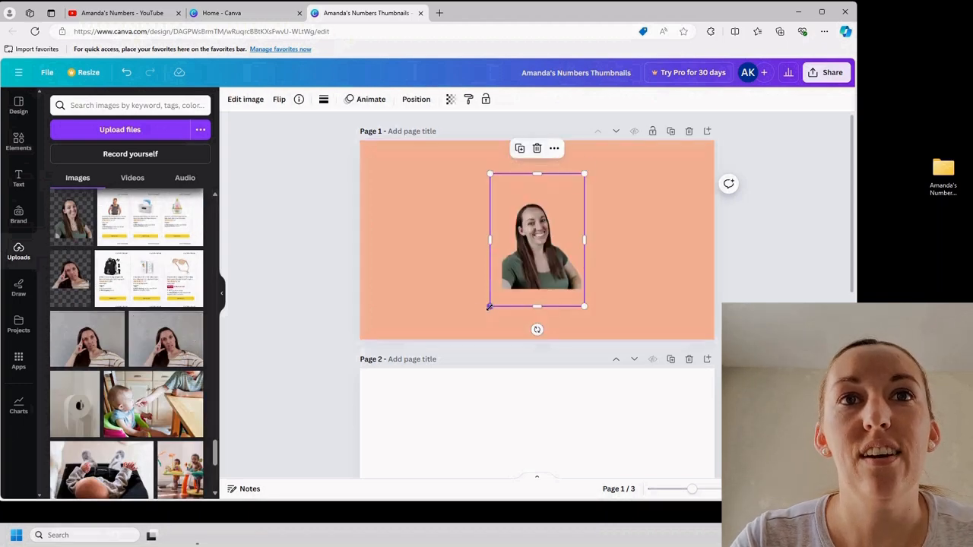
mouse_move(490, 306)
left_mouse_down()
mouse_move(370, 328)
mouse_move(492, 300)
left_mouse_up()
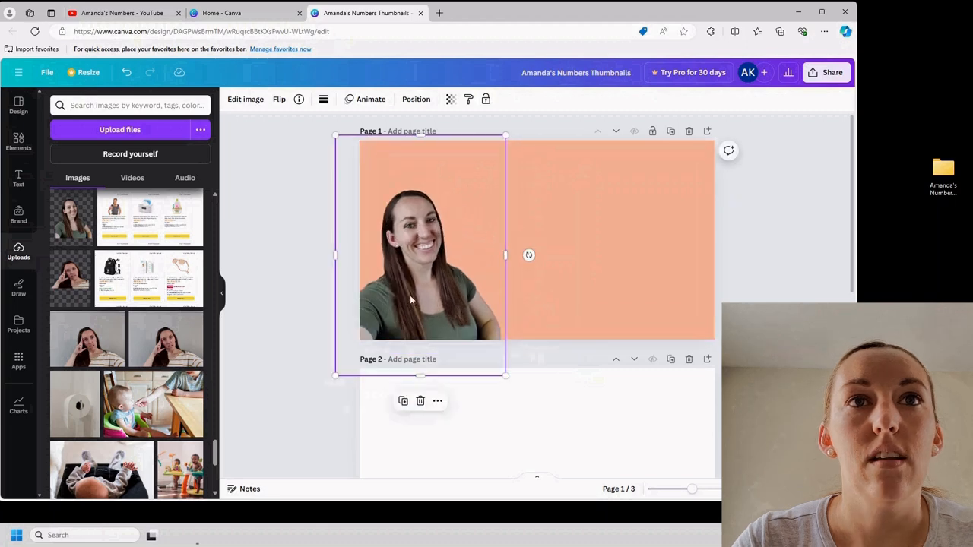
left_click_drag(410, 295, 413, 287)
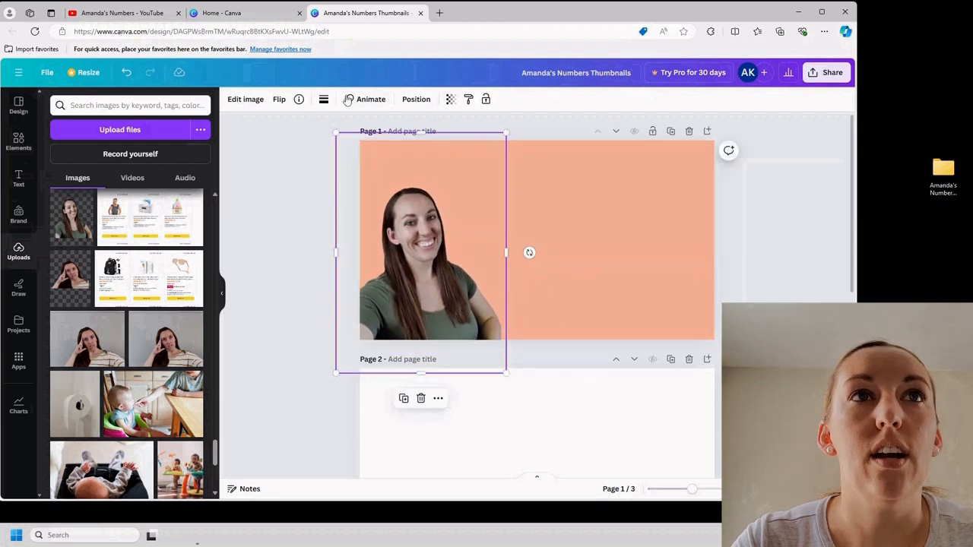
Step: Adjust the portrait's white balance and light: temperature 27, brightness 6 and contrast 2
left_click(247, 103)
left_click(130, 110)
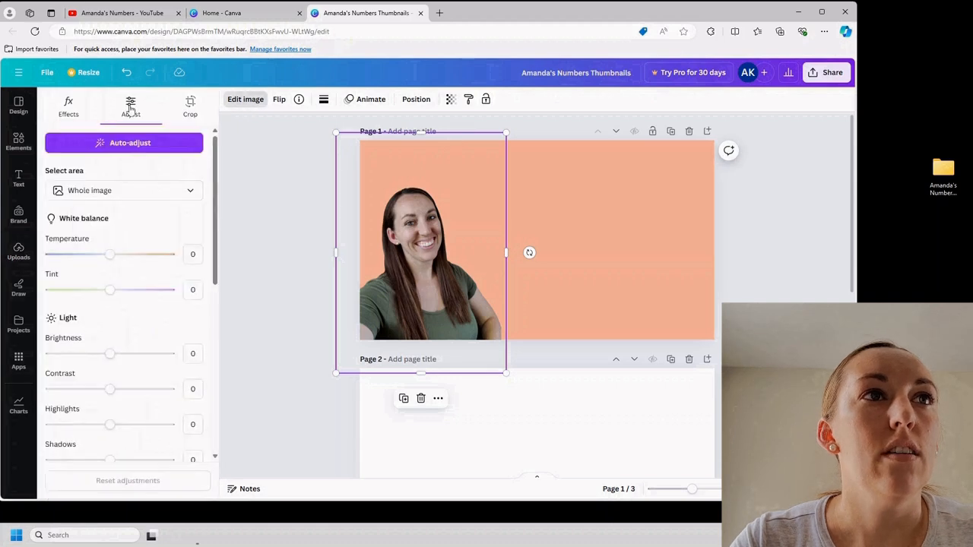
mouse_move(110, 259)
left_mouse_down()
mouse_move(152, 256)
mouse_move(127, 263)
left_mouse_up()
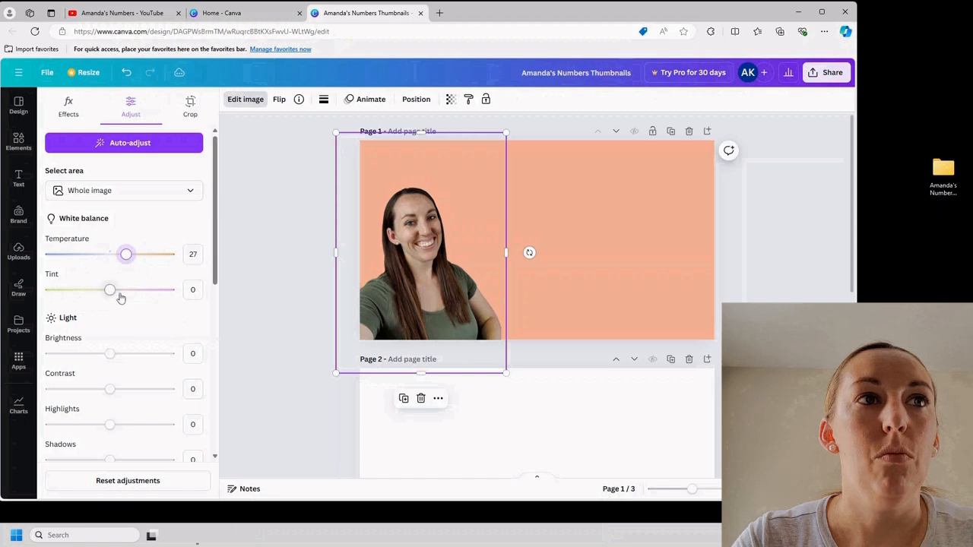
mouse_move(119, 295)
left_mouse_down()
mouse_move(147, 293)
mouse_move(16, 291)
mouse_move(112, 299)
left_mouse_up()
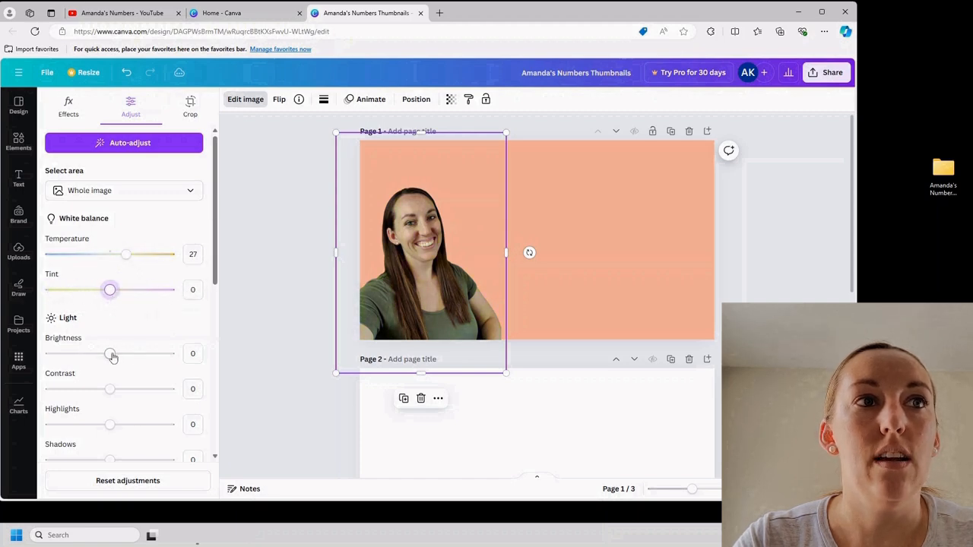
left_click_drag(111, 354, 110, 388)
left_click(193, 388)
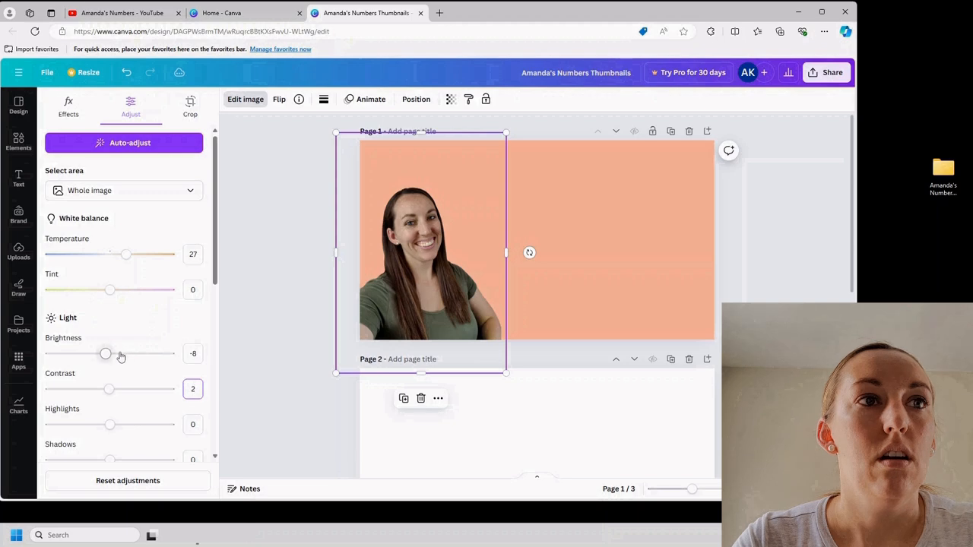
left_click(192, 353)
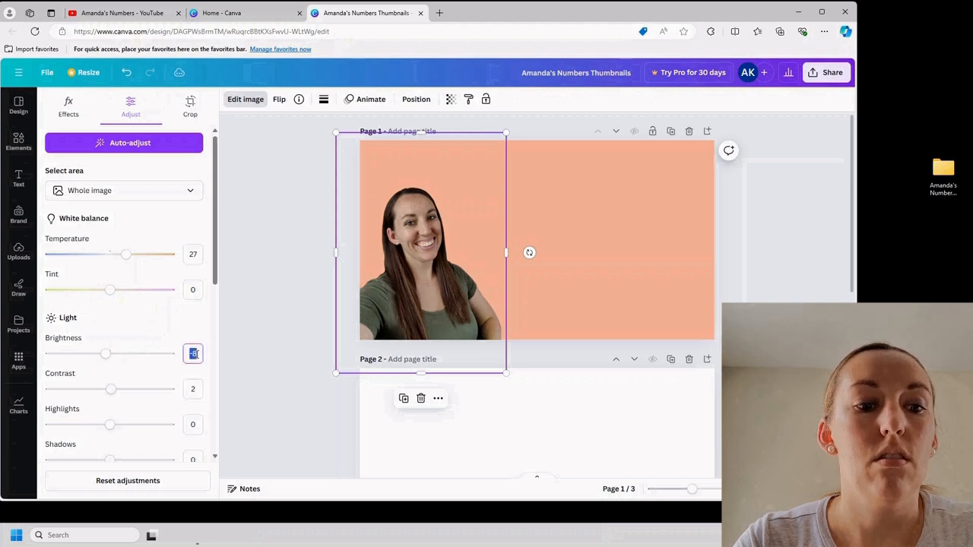
Step: Set the portrait's shadows to 8 and blacks to 3, and enlarge it slightly toward the page's lower left corner
scroll(167, 382, "down", 1)
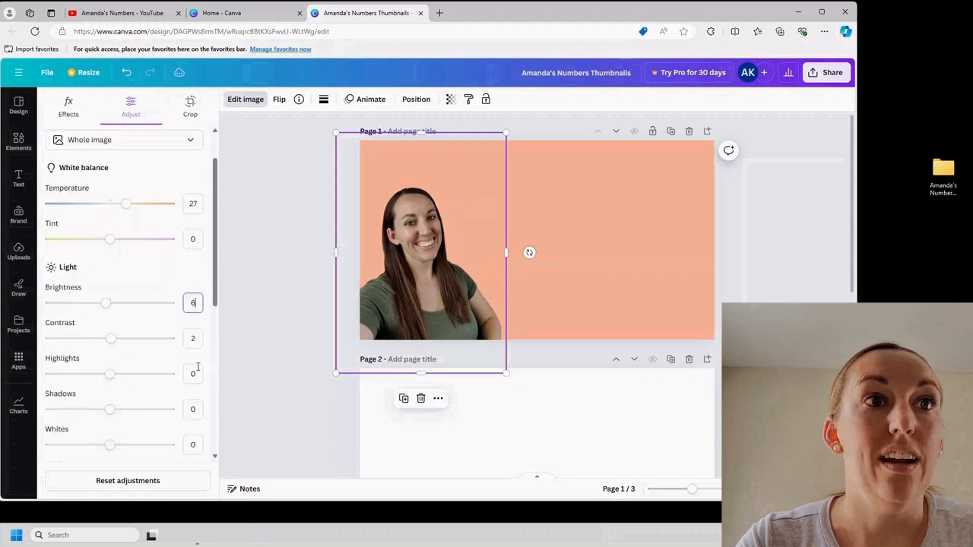
left_click_drag(117, 375, 114, 415)
left_click(191, 377)
scroll(112, 438, "down", 1)
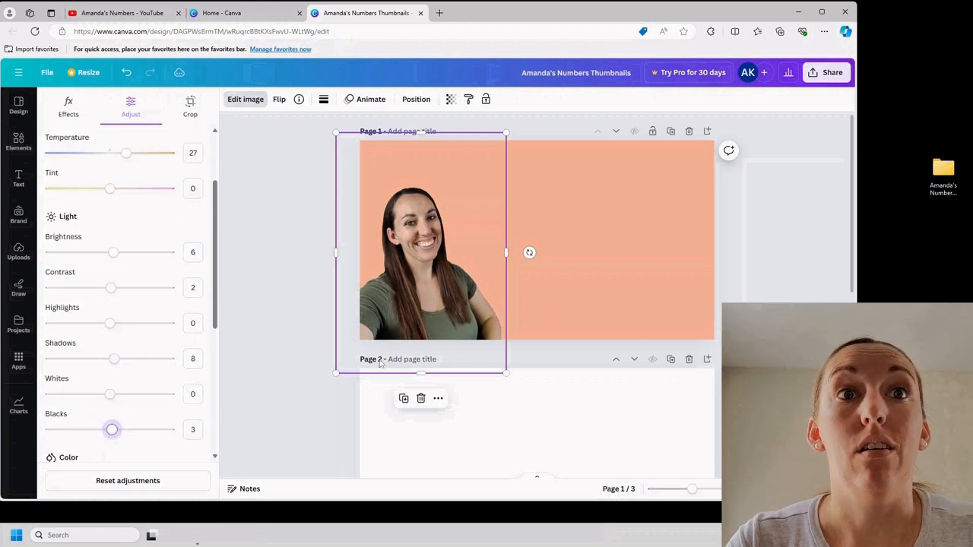
left_click_drag(334, 374, 322, 392)
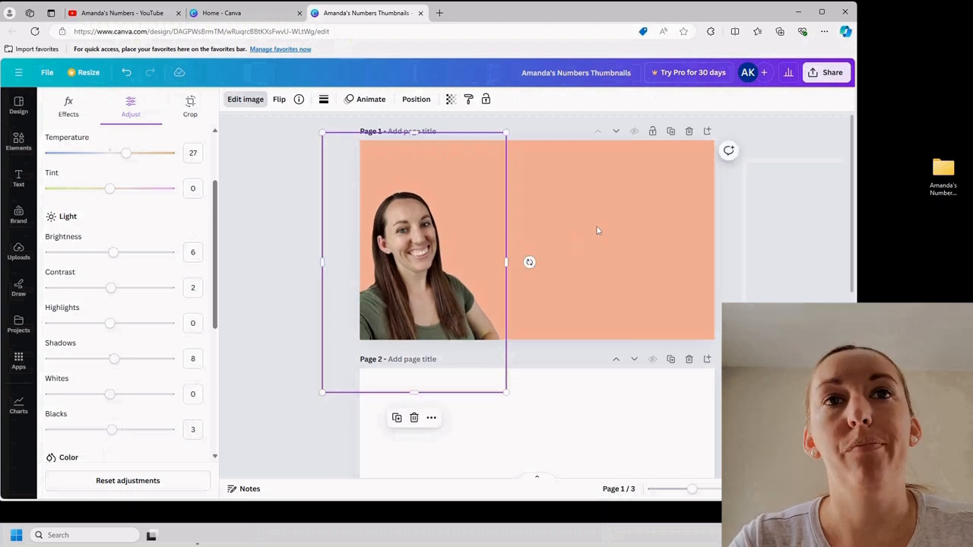
left_click(508, 202)
Step: Add a default heading text box and place it in the upper right area of page 1
left_click(18, 178)
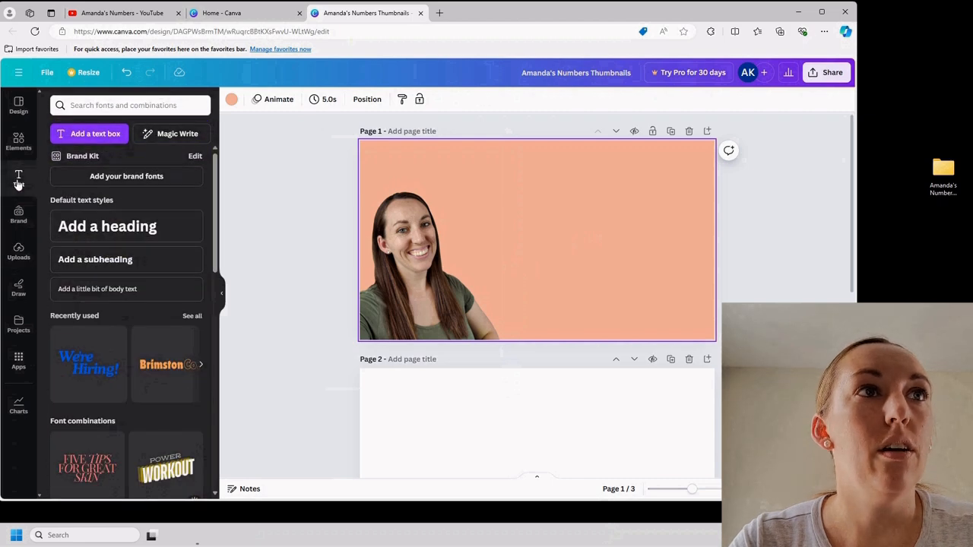
left_click(114, 228)
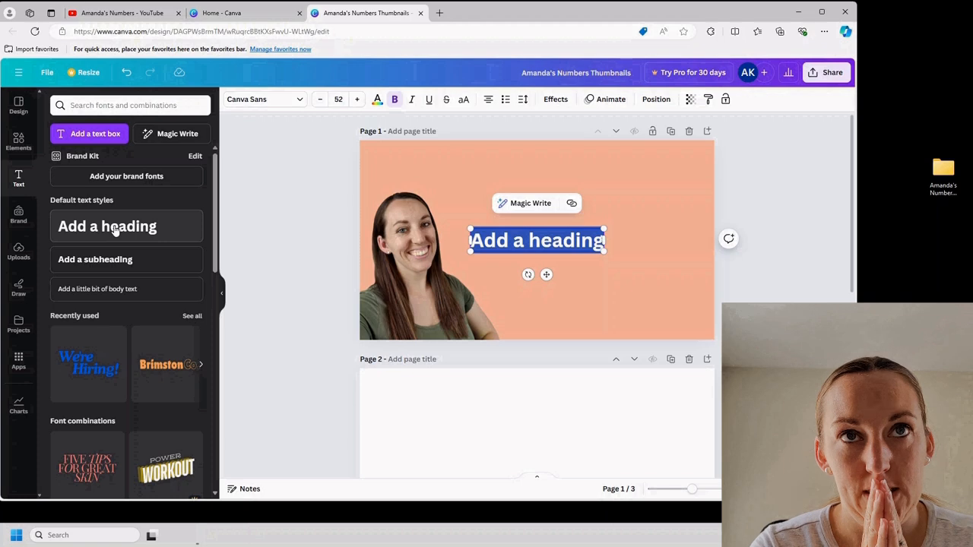
left_click_drag(518, 242, 581, 186)
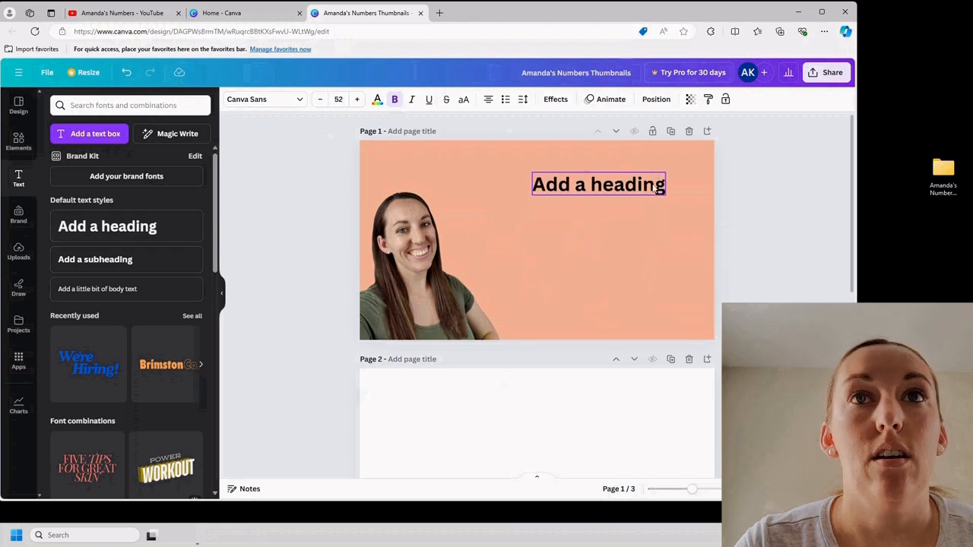
Step: Enlarge the portrait on page 1 until it nearly fills the page height, anchored in the lower left corner
left_click(460, 249)
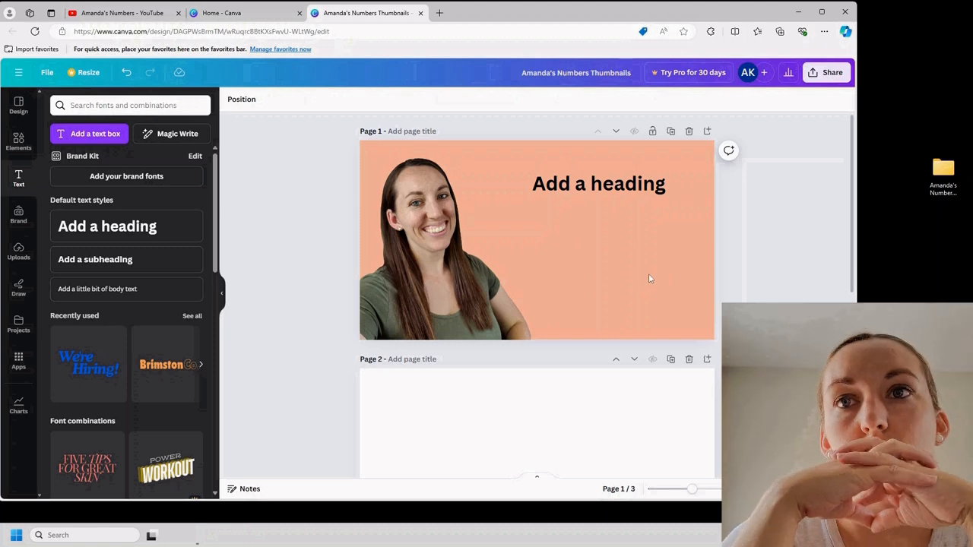
double_click(579, 188)
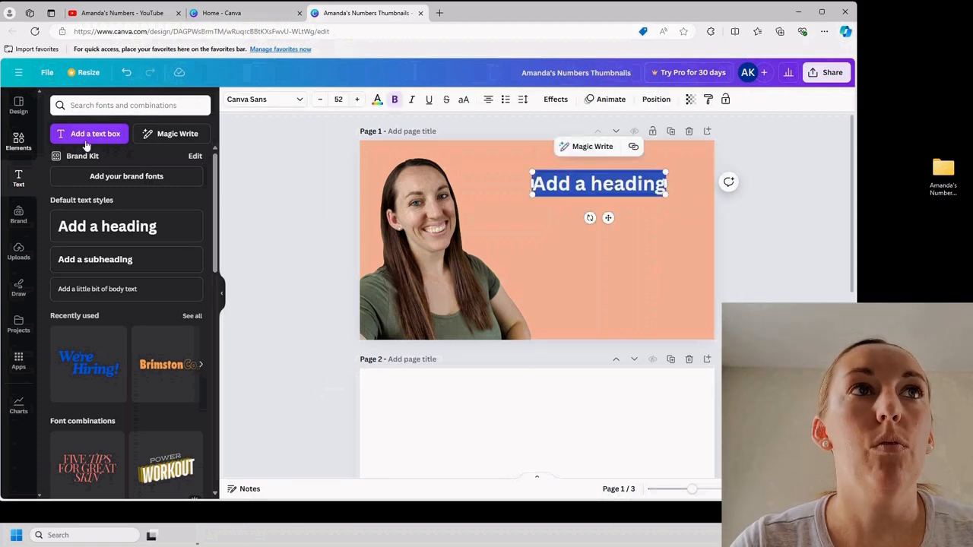
Step: Add the recently used red YouTube logo graphic to page 1 and place it below the heading, clear of the portrait
left_click(18, 140)
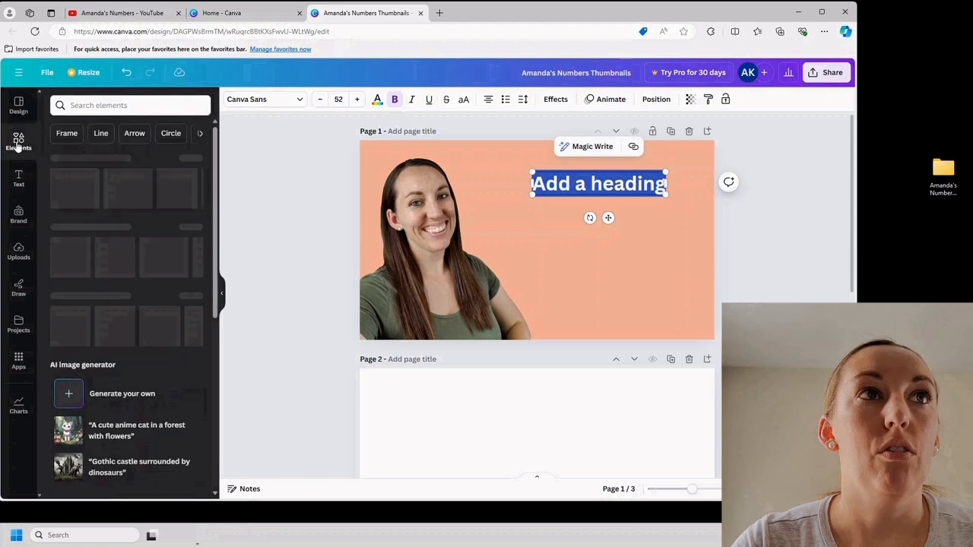
left_click(66, 202)
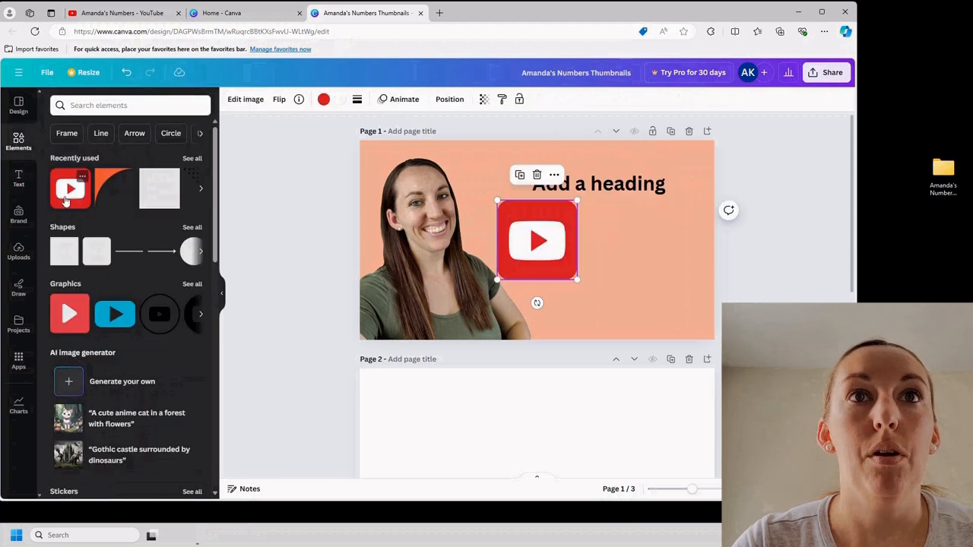
left_click_drag(557, 226, 658, 260)
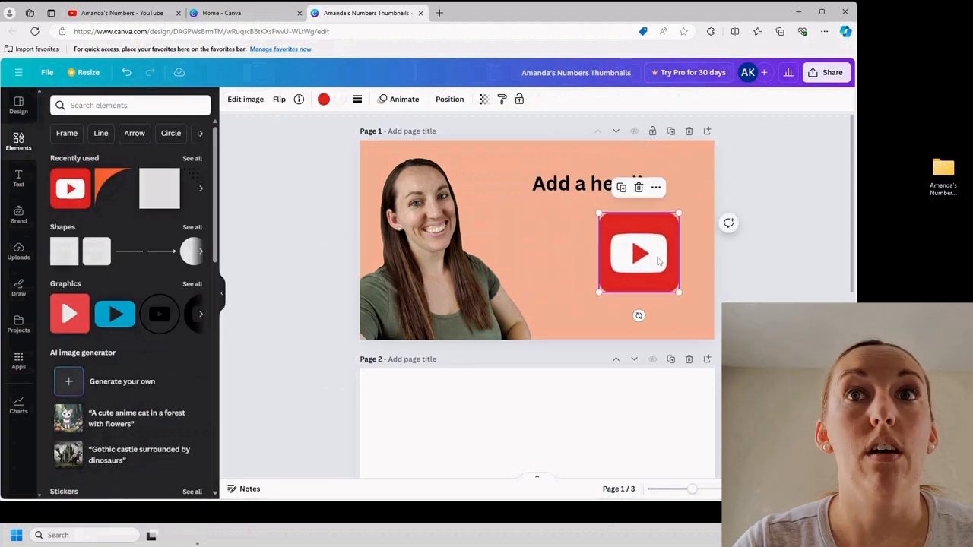
Step: Try black on the YouTube logo's red areas, then recolor them with the light coral red from the default solid colors
left_click(324, 99)
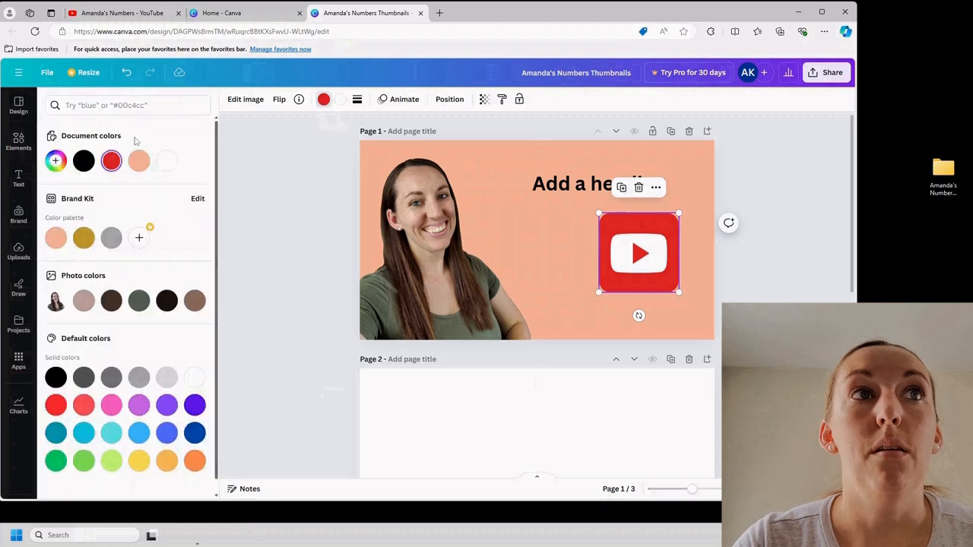
left_click(84, 161)
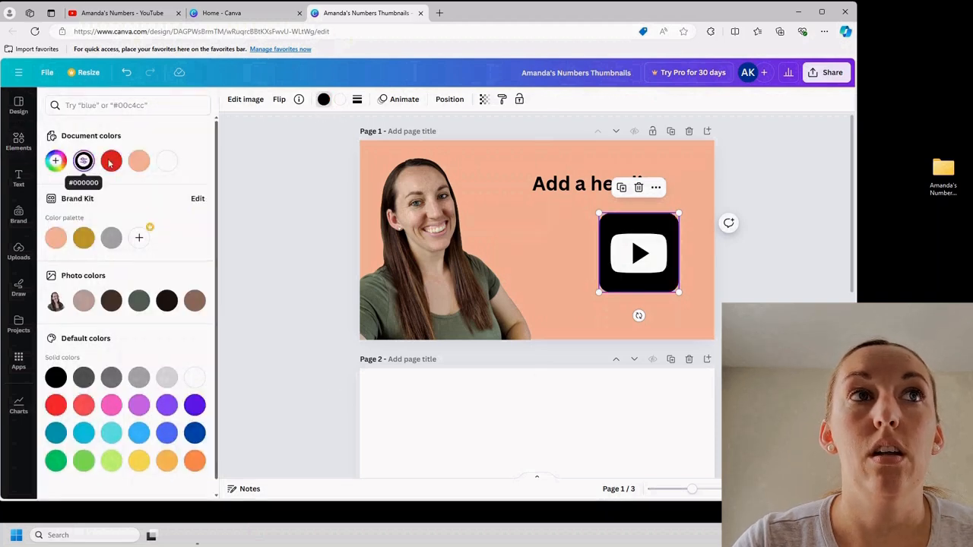
left_click(110, 162)
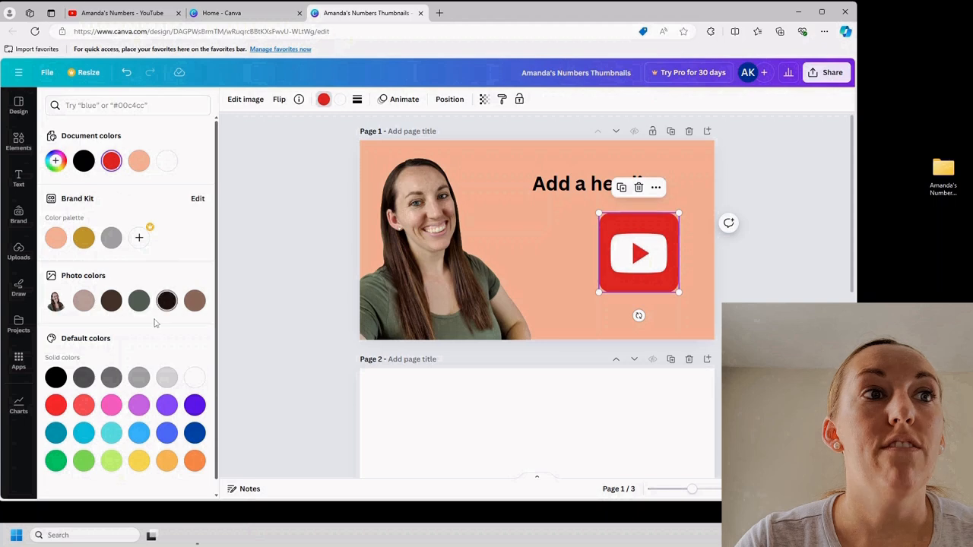
left_click(83, 405)
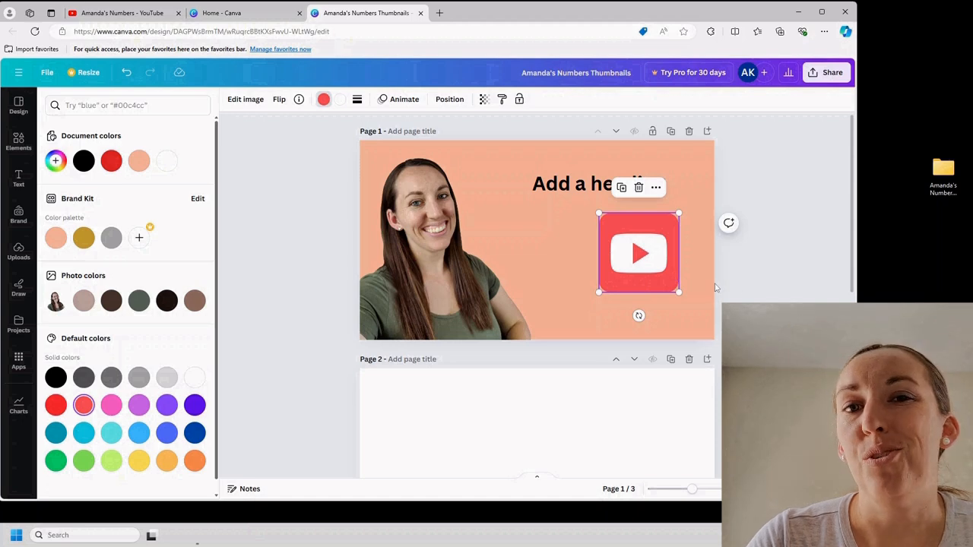
left_click(754, 288)
left_click(754, 288)
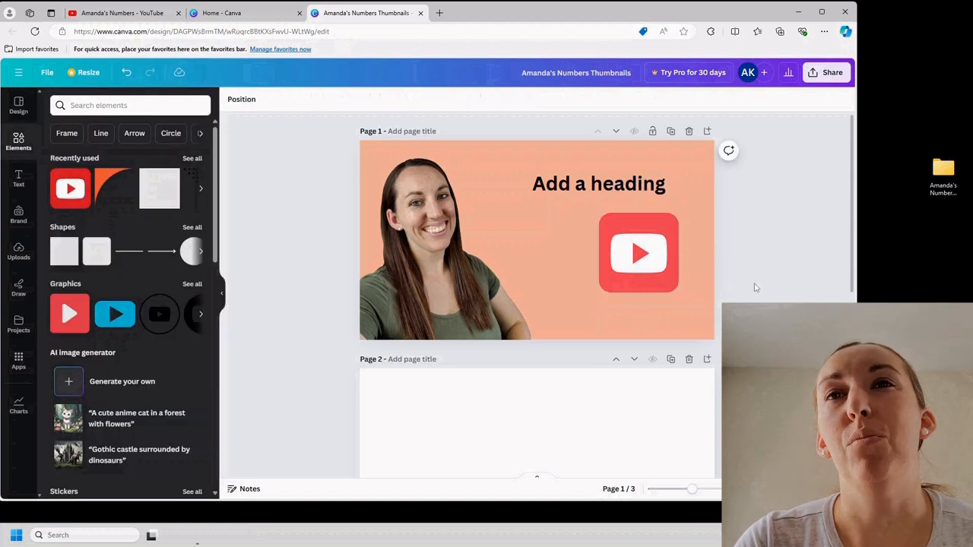
Step: Move the heading closer to the portrait and replace its text with "1"
left_click(638, 278)
left_click_drag(589, 183, 547, 178)
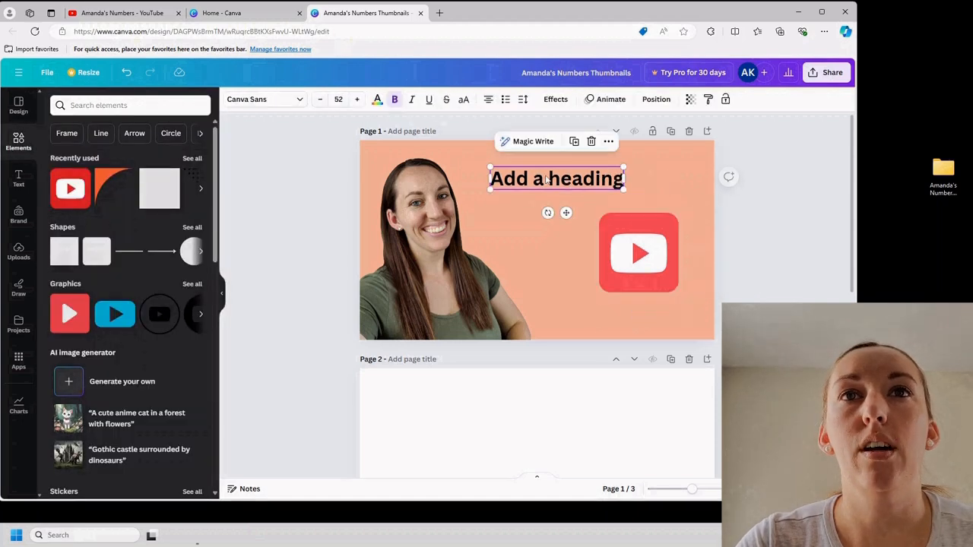
left_click(546, 176)
type("1")
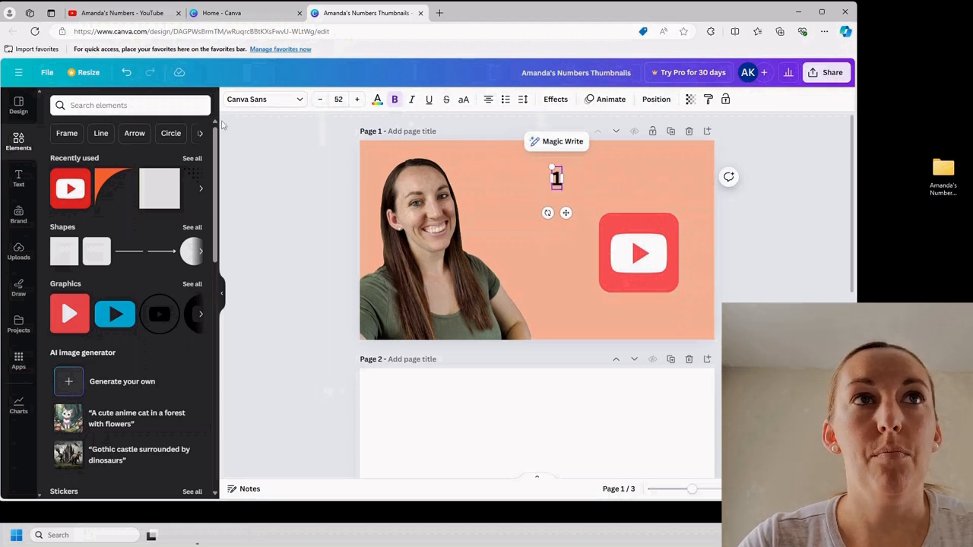
Step: Add two more headings reading "st" and "Month" to page 1, and move "Month" down beside the YouTube logo
left_click(18, 179)
left_click(97, 225)
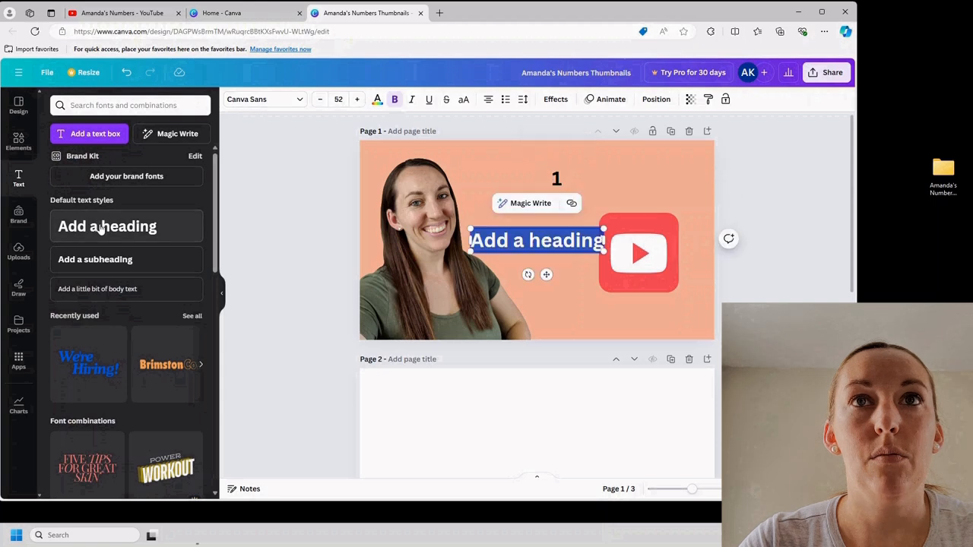
type("st")
key("ctrl+z")
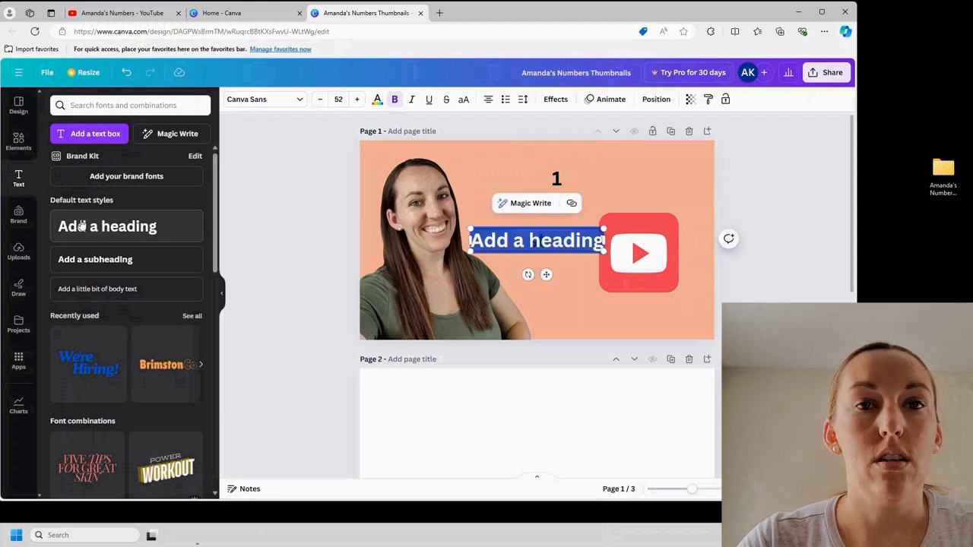
type("Month")
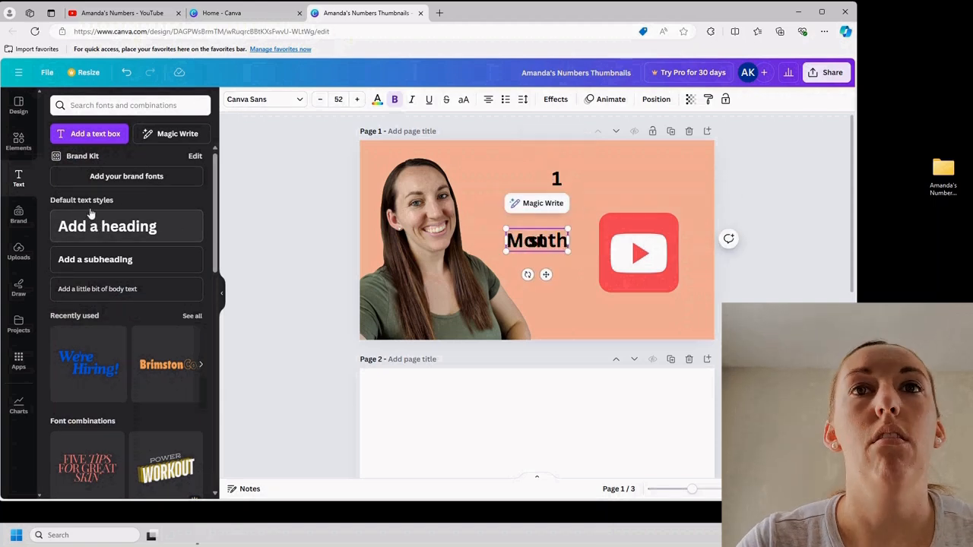
left_click_drag(560, 239, 599, 273)
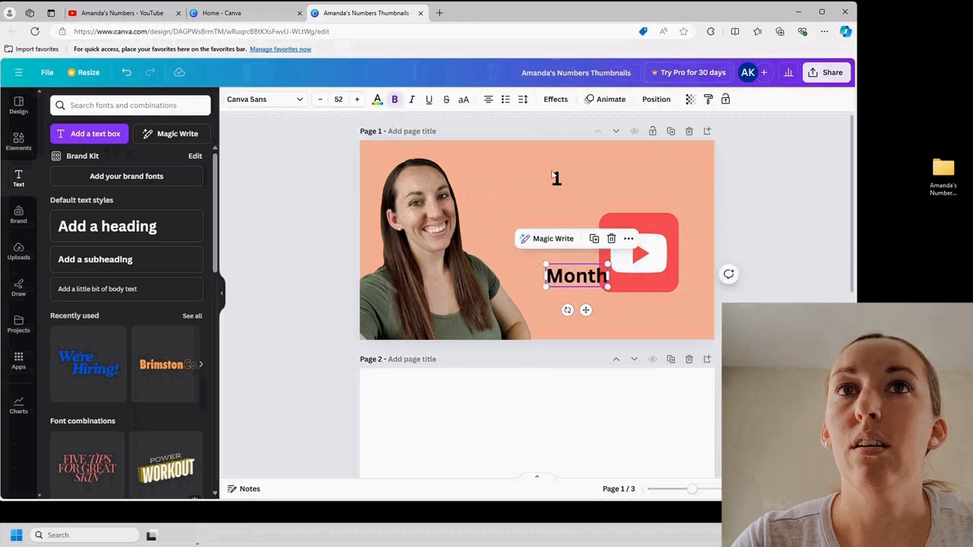
Step: Enlarge the "1" to font size 200 and place "st" at its upper right like a superscript
left_click_drag(553, 174, 531, 179)
left_click(537, 240)
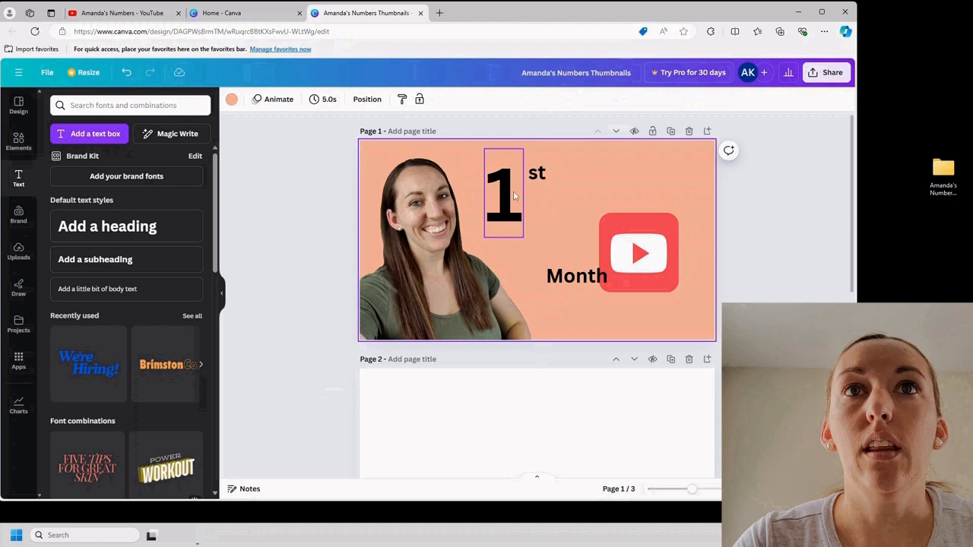
left_click(513, 196)
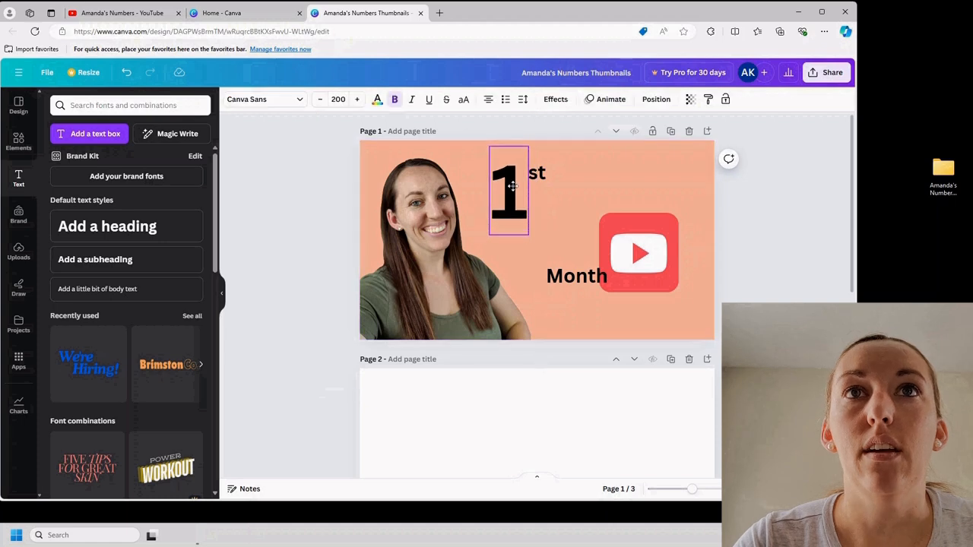
Step: Change the font of the "1" to League Spartan after trying Bugaki, and shift it slightly down beside "st"
left_click(300, 99)
left_click(139, 267)
left_click(106, 335)
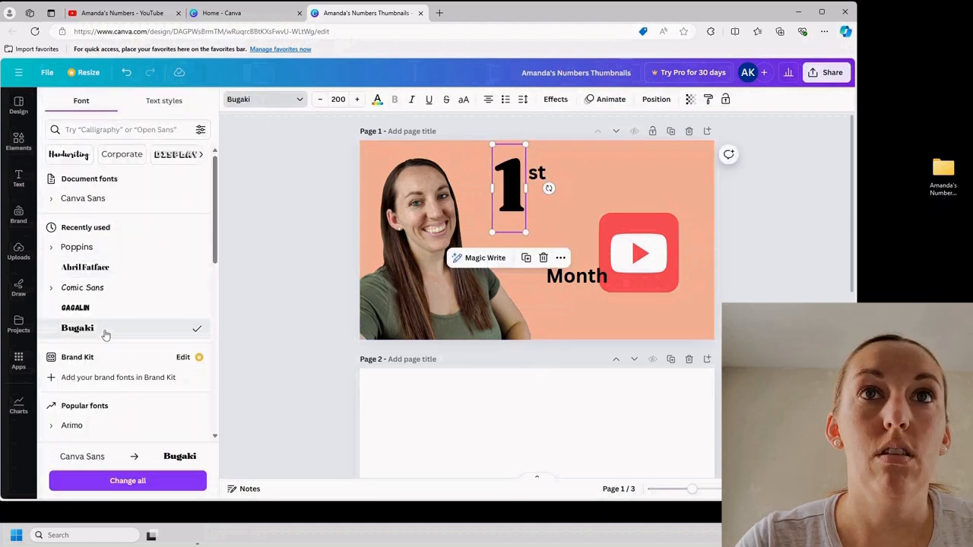
left_click(105, 251)
scroll(106, 256, "down", 3)
left_click(118, 344)
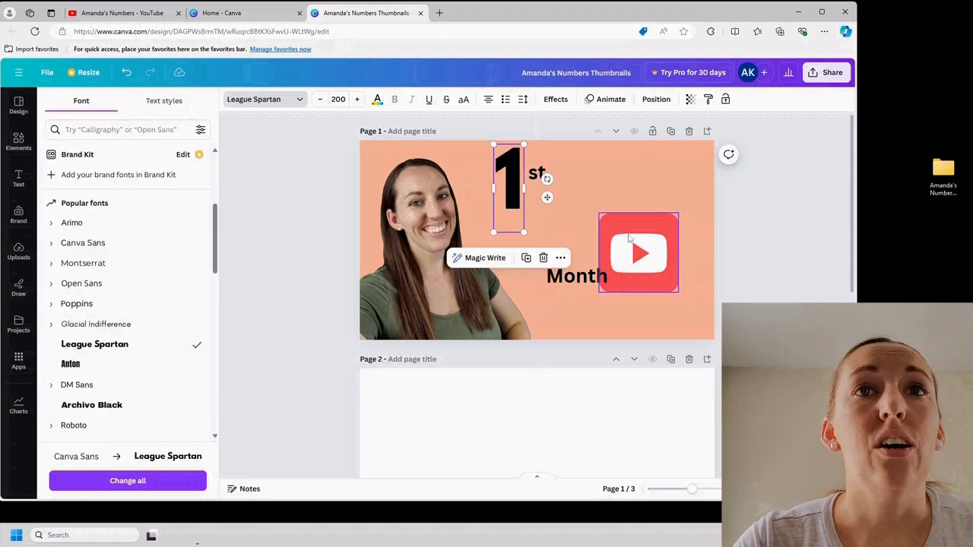
left_click(625, 170)
left_click_drag(498, 203, 503, 219)
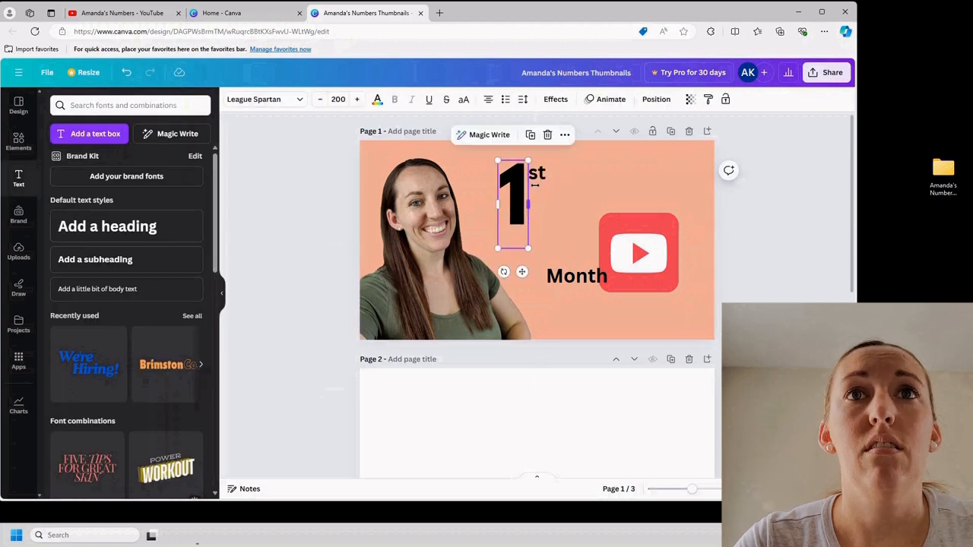
Step: Enlarge and tilt the YouTube logo across the right half of page 1, enlarge "Month", and place "1", "st" and "Month" over it
left_click_drag(650, 240, 647, 198)
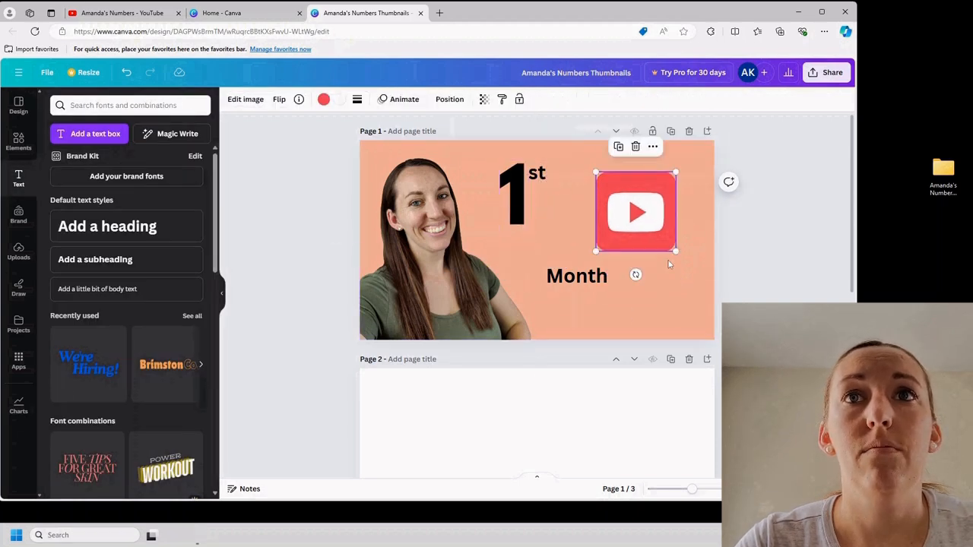
left_click_drag(636, 276, 718, 384)
left_click_drag(611, 161, 587, 119)
left_click_drag(546, 264, 473, 217)
left_click_drag(514, 172, 604, 172)
left_click_drag(551, 258, 631, 266)
left_click_drag(662, 220, 631, 231)
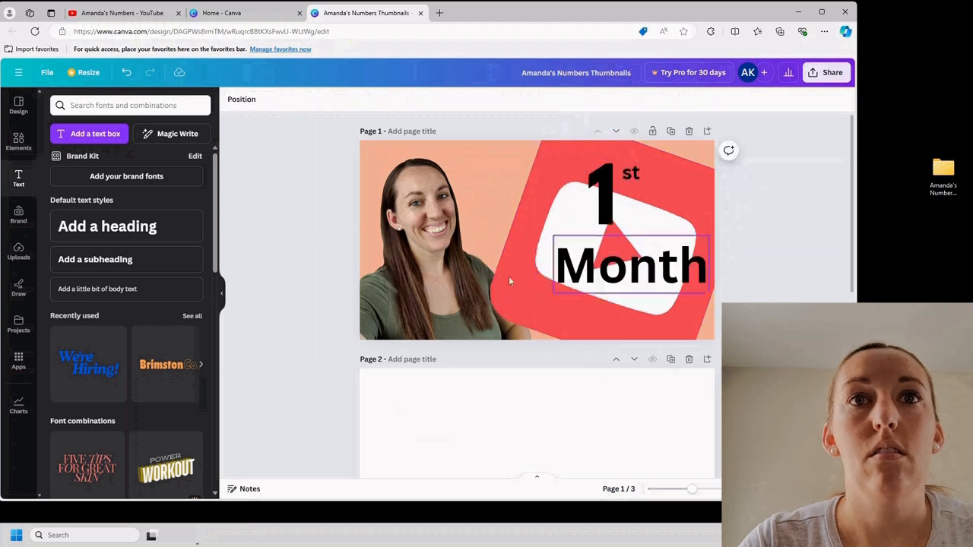
Step: Bring the portrait in front of the tilted YouTube logo
right_click(455, 280)
mouse_move(491, 302)
left_click(630, 326)
key("Escape")
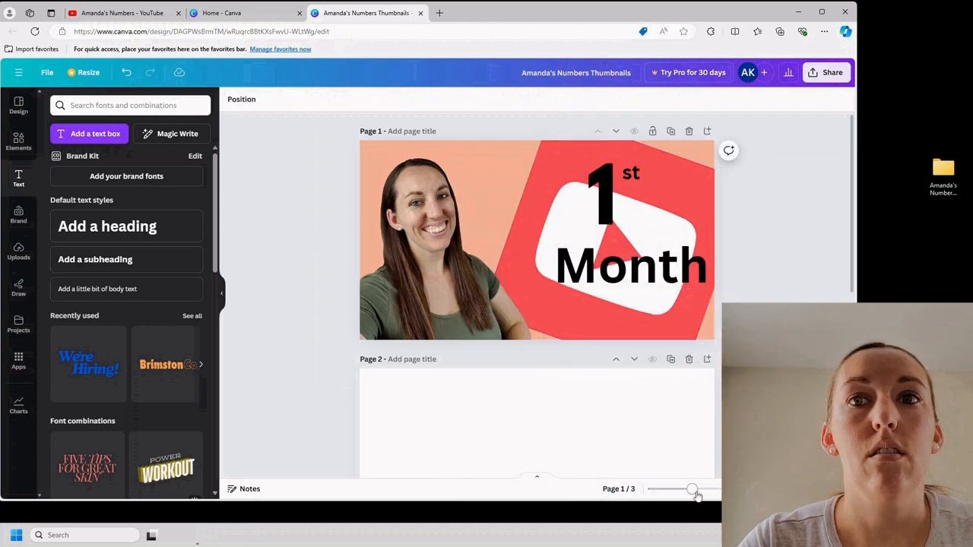
Step: Move "Month" and the "1" toward the portrait, away from the middle of the YouTube logo
mouse_move(691, 489)
left_mouse_down()
mouse_move(668, 491)
mouse_move(694, 491)
mouse_move(684, 492)
left_mouse_up()
scroll(719, 414, "up", 1)
scroll(742, 262, "up", 1)
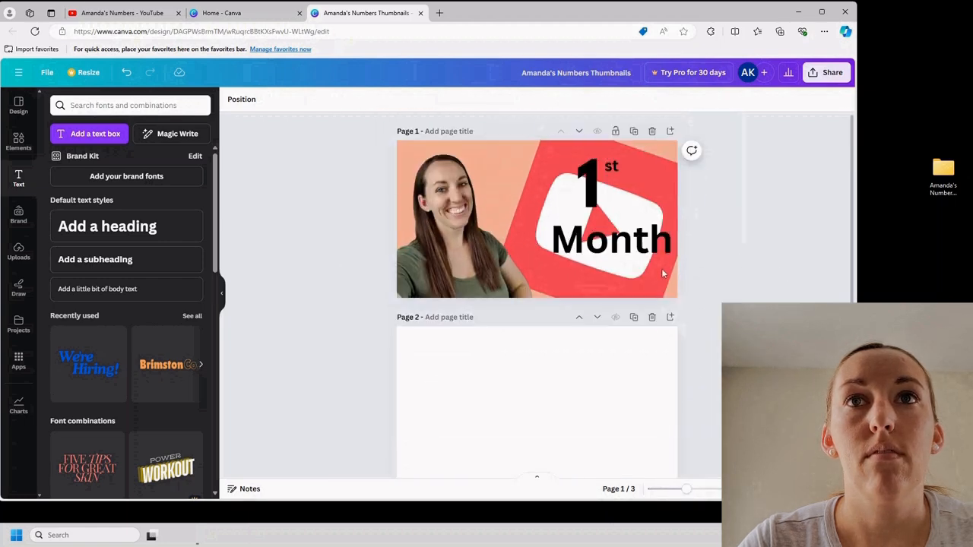
left_click_drag(614, 234, 515, 254)
left_click_drag(586, 179, 526, 184)
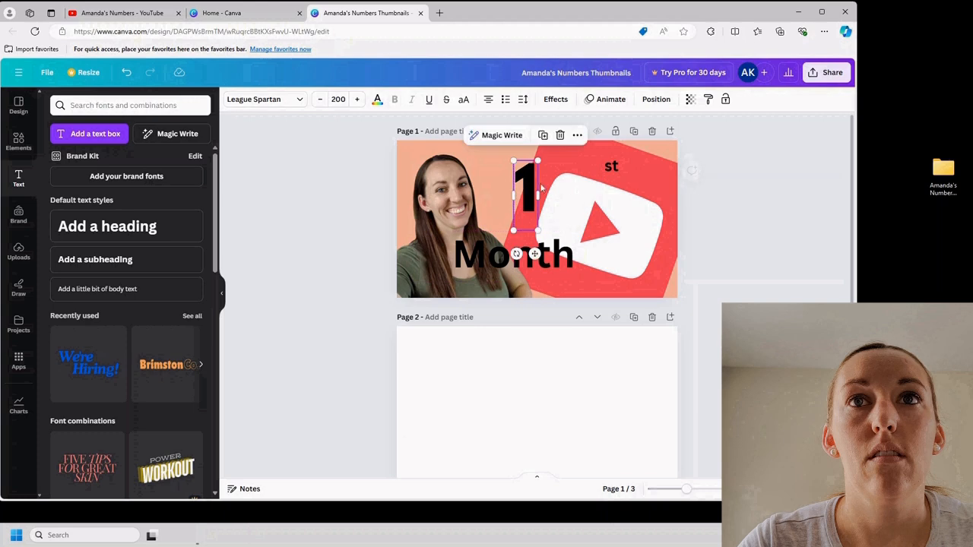
Step: Shrink the tilted YouTube logo and place it in the upper right corner of page 1
left_click(615, 279)
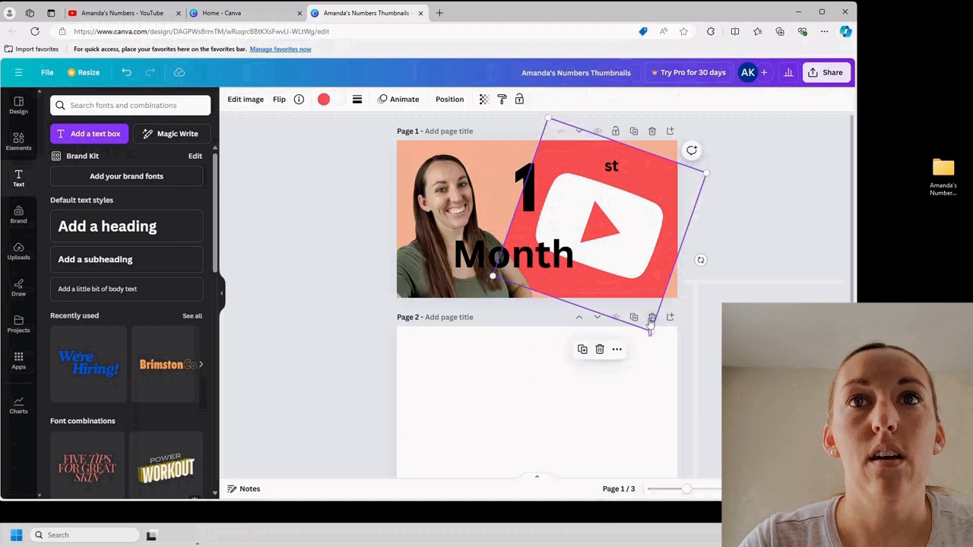
left_click_drag(651, 332, 598, 239)
left_click_drag(580, 193, 615, 212)
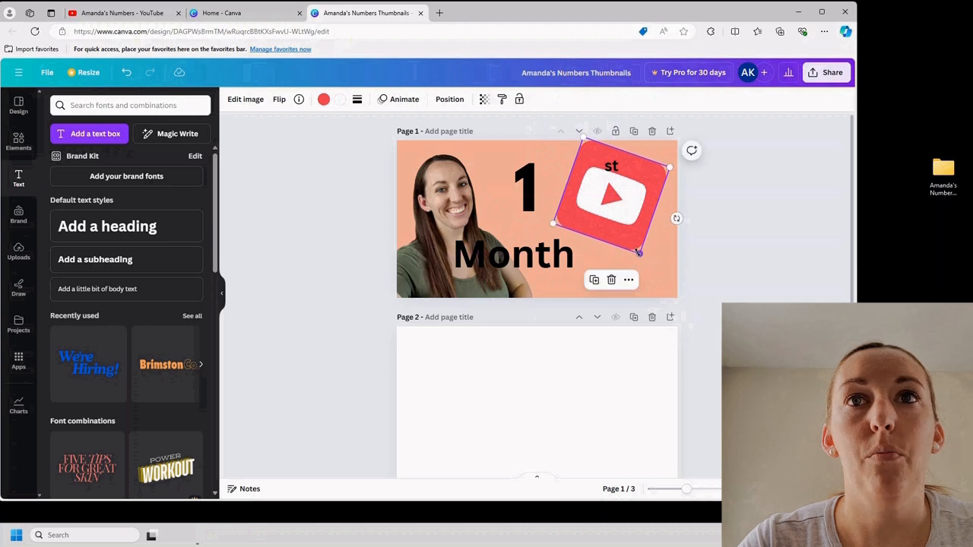
left_click_drag(638, 252, 636, 204)
left_click_drag(643, 200, 643, 200)
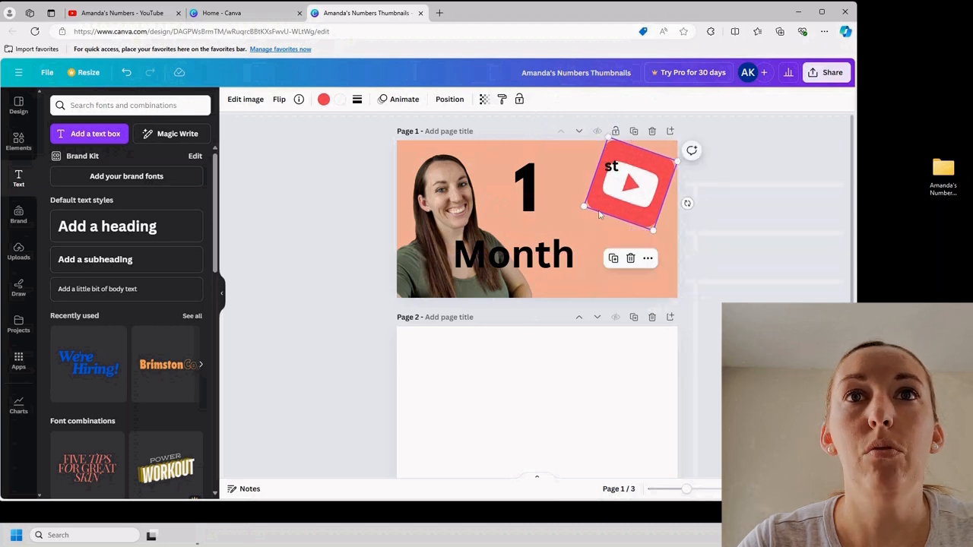
Step: Place "Month" below the YouTube logo, enlarge the "1" slightly beside the portrait, and set "st" at its upper right
left_click_drag(543, 262, 620, 263)
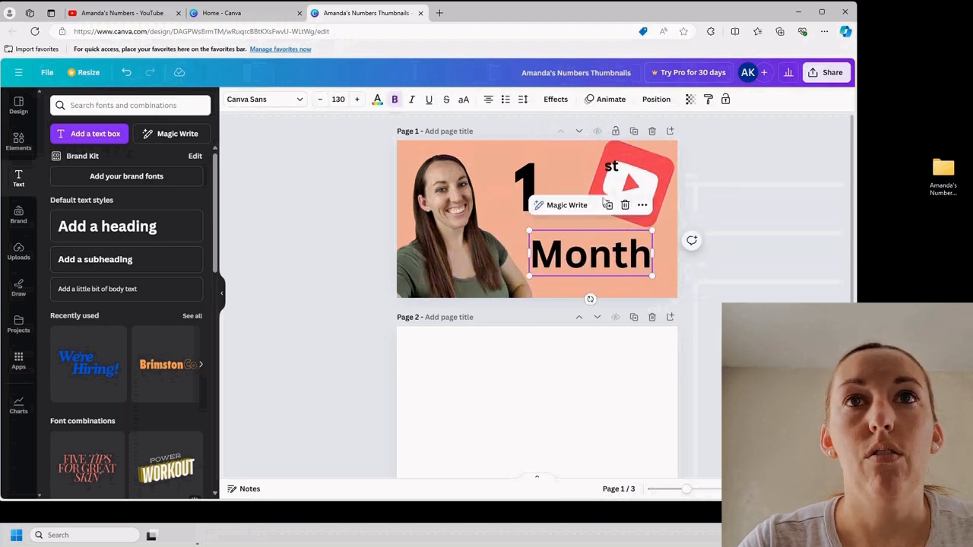
left_click(611, 166)
left_click_drag(588, 172, 527, 202)
left_click(529, 199)
left_click_drag(555, 175, 548, 175)
left_click(590, 254)
left_click(752, 269)
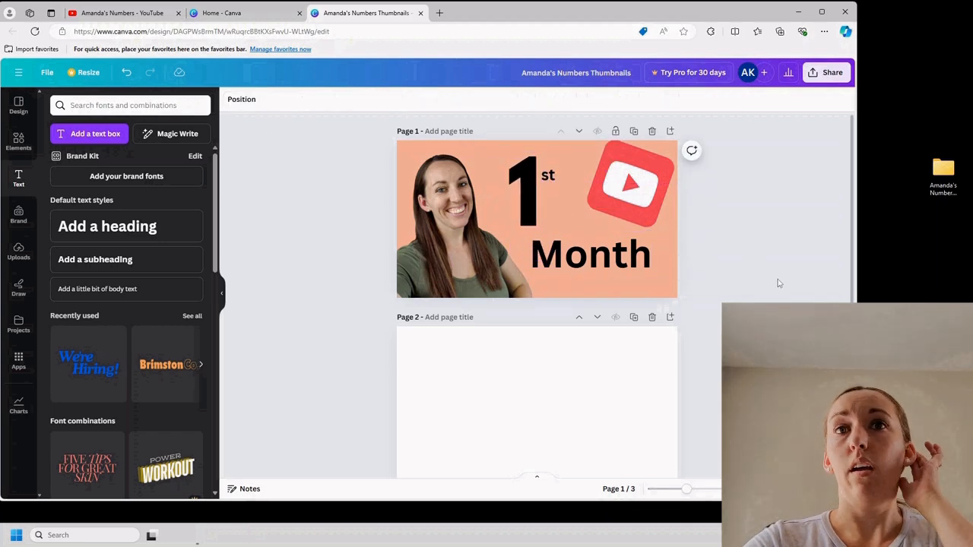
Step: Apply the Orange And White Modern How To YouTube Thumbnail template to the blank page 2
left_click(528, 395)
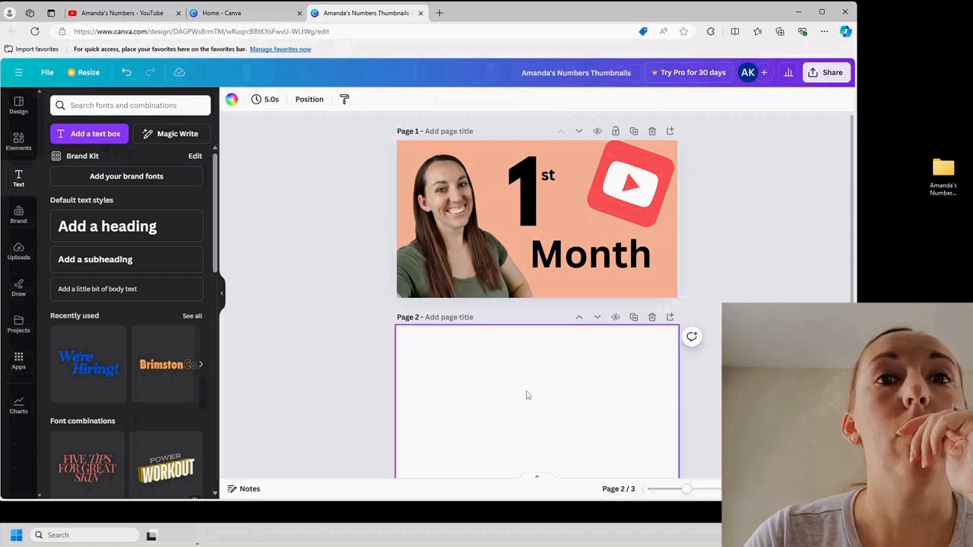
left_click(19, 104)
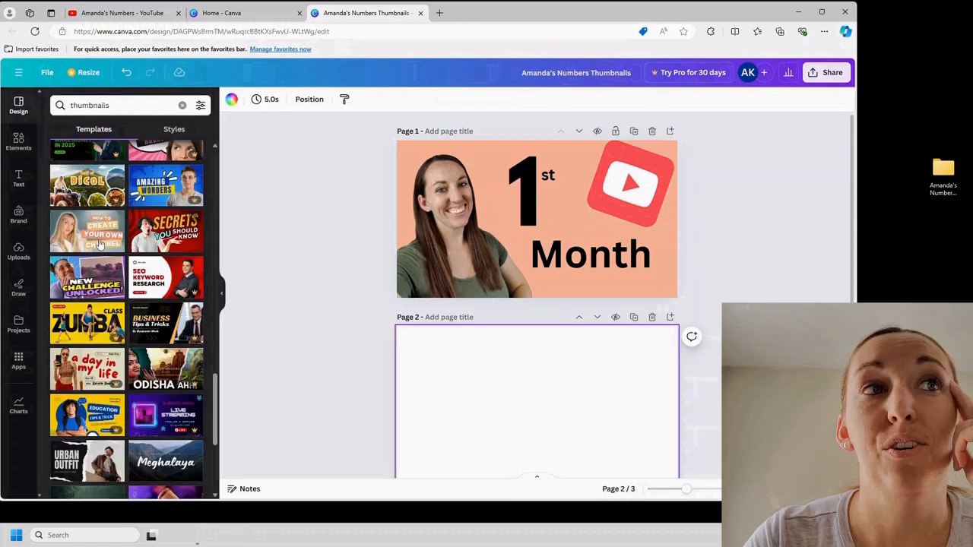
left_click(69, 225)
scroll(599, 319, "down", 1)
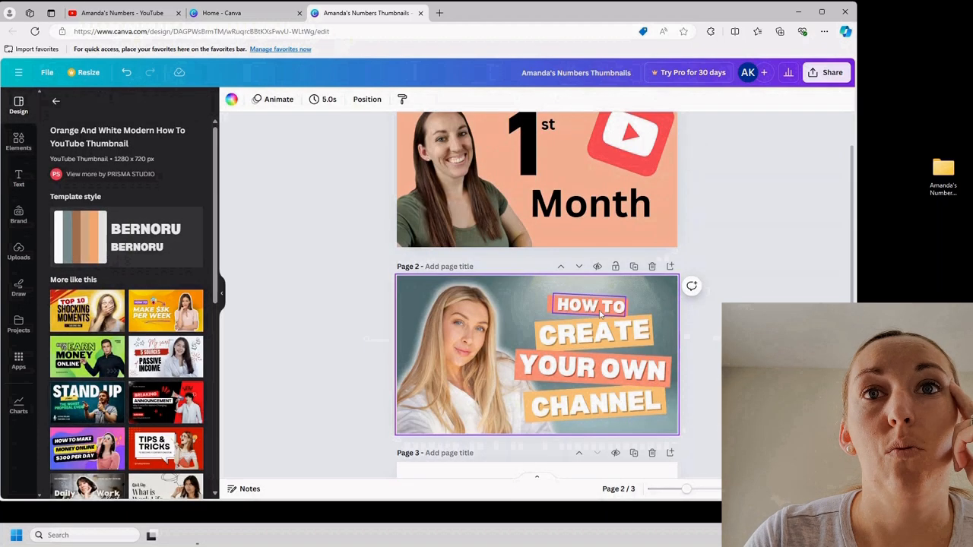
Step: Replace the four headline lines on page 2 with "MY", "FIRST", "MONTH" and "YOUTUBE"
left_click(599, 308)
key("ctrl+a")
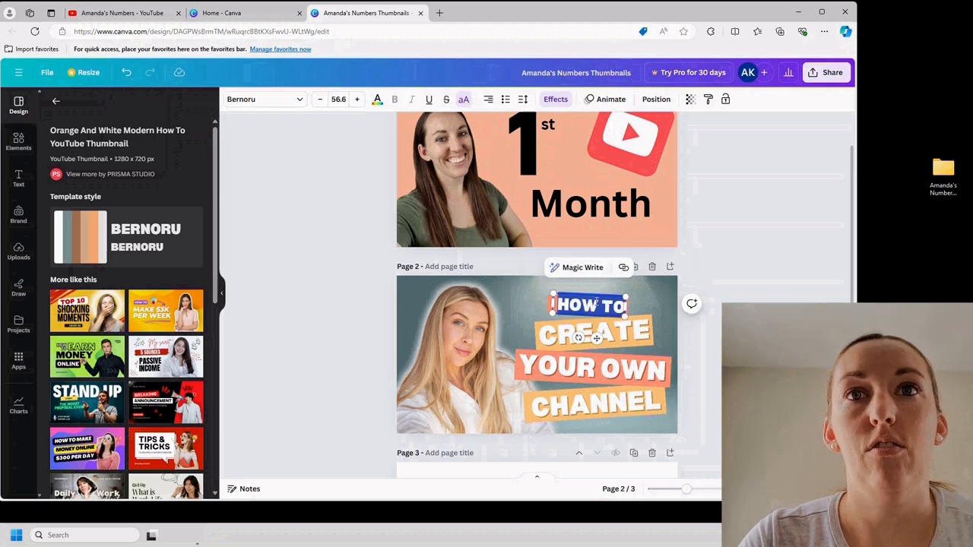
type("MY")
double_click(627, 337)
type("FIRST")
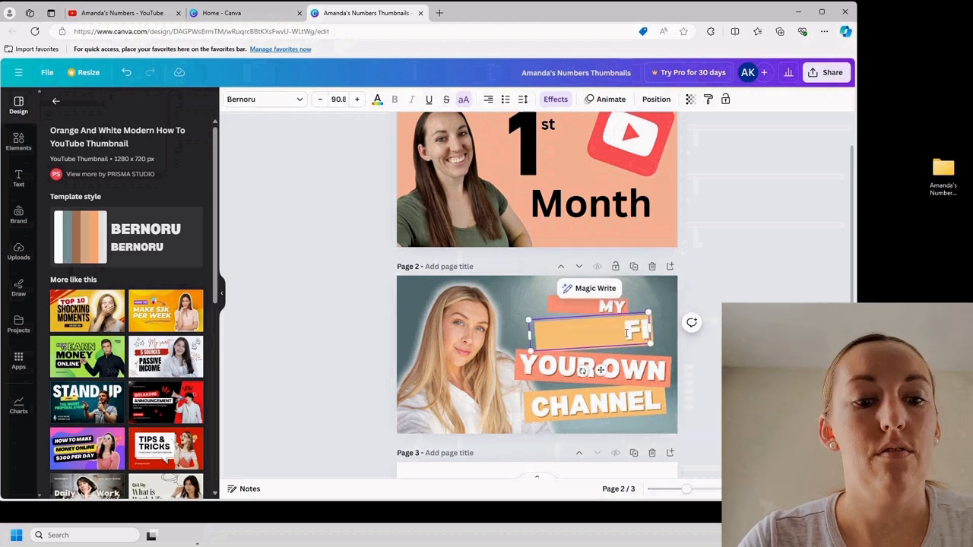
double_click(627, 368)
type("MONTH")
double_click(623, 403)
type("YOUTUBE")
key("Escape")
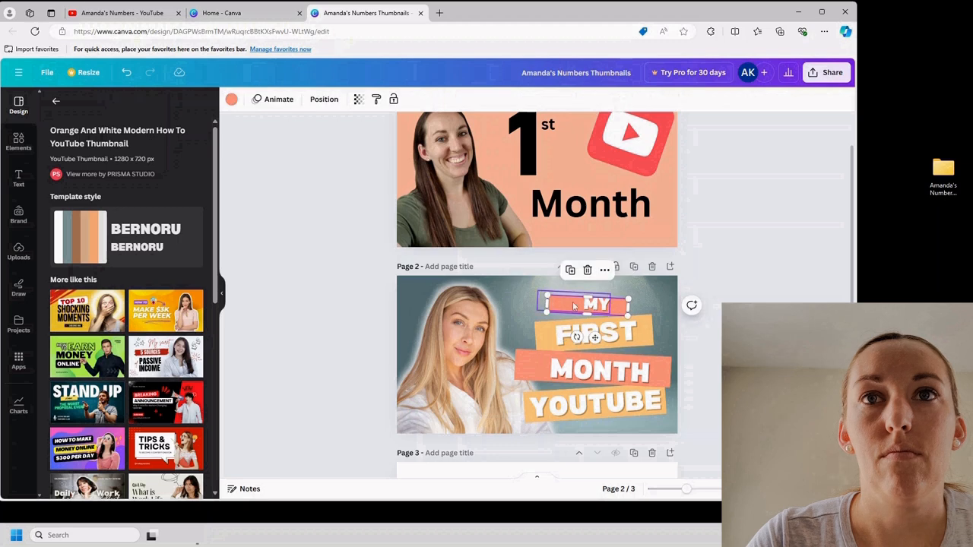
Step: Replace the template woman's photo on page 2 with a copy of the portrait from page 1
left_click(465, 368)
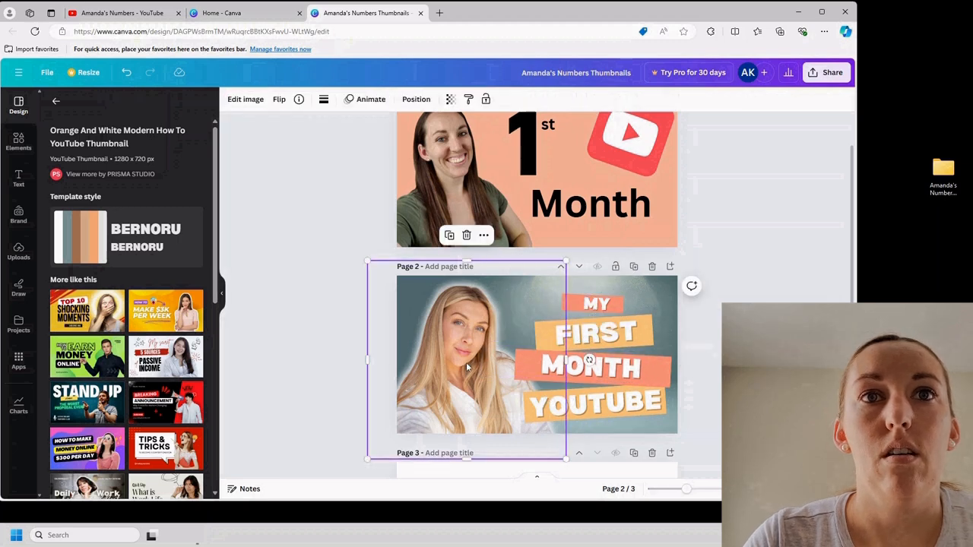
left_click_drag(465, 368, 457, 188)
right_click(457, 188)
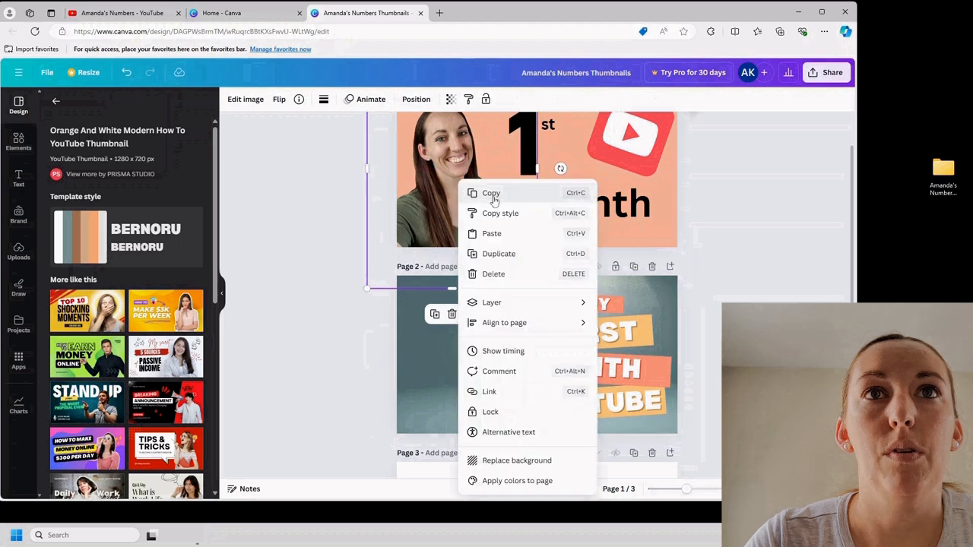
left_click(459, 193)
right_click(466, 368)
left_click(499, 233)
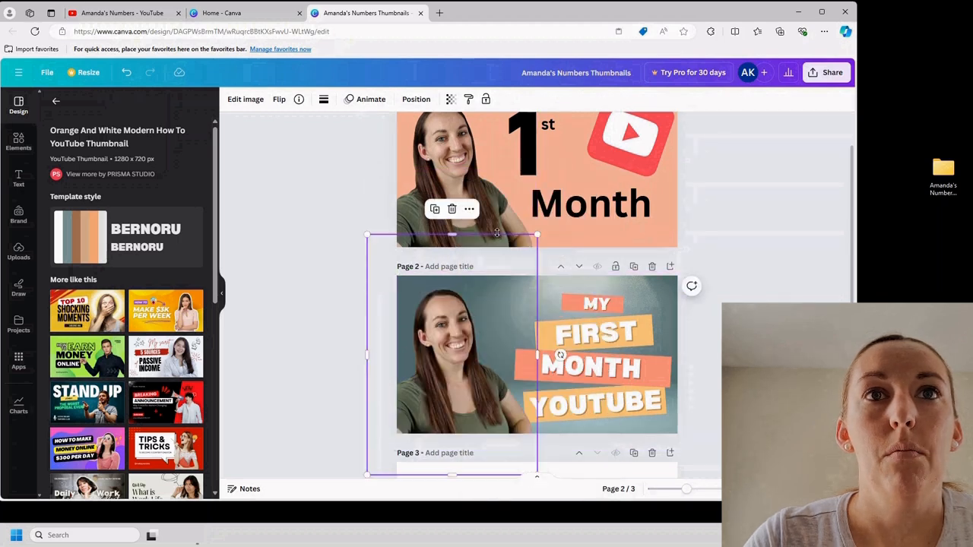
Step: Enlarge page 2's textured background image outward from its lower right corner, past the page edge
left_click(668, 288)
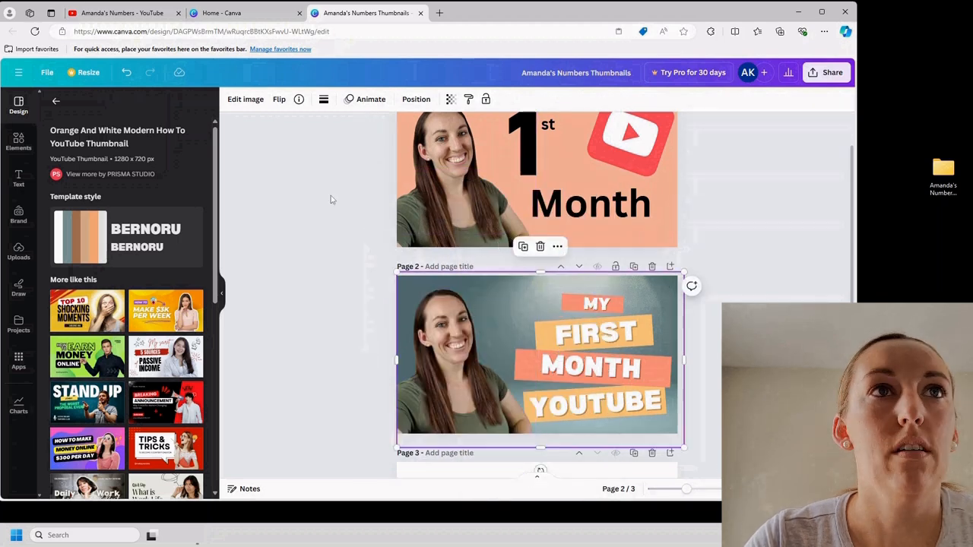
scroll(329, 195, "up", 1)
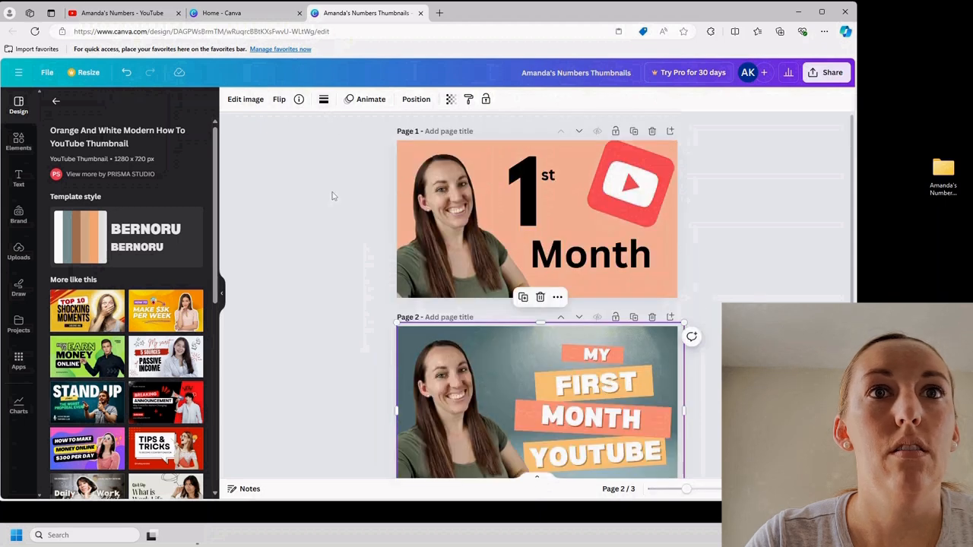
scroll(332, 195, "down", 1)
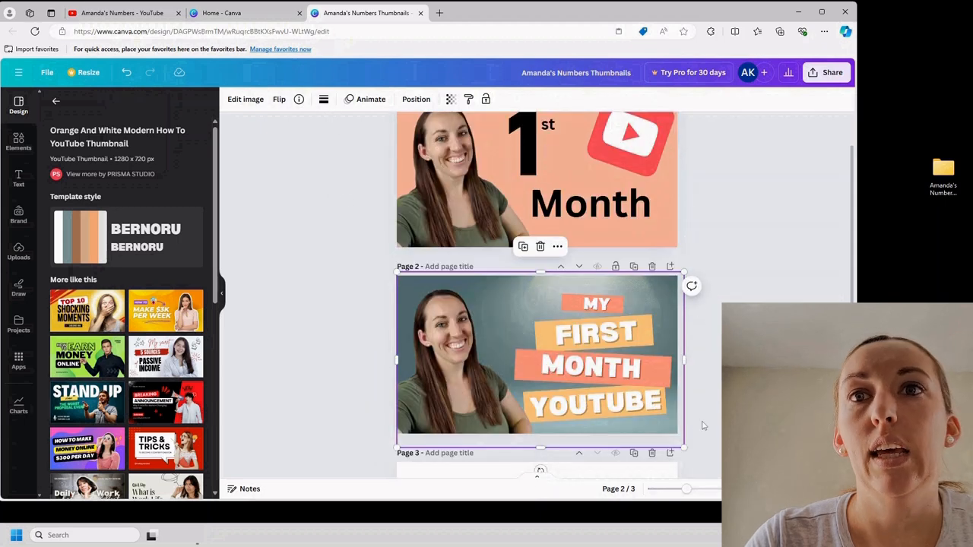
left_click_drag(682, 447, 712, 464)
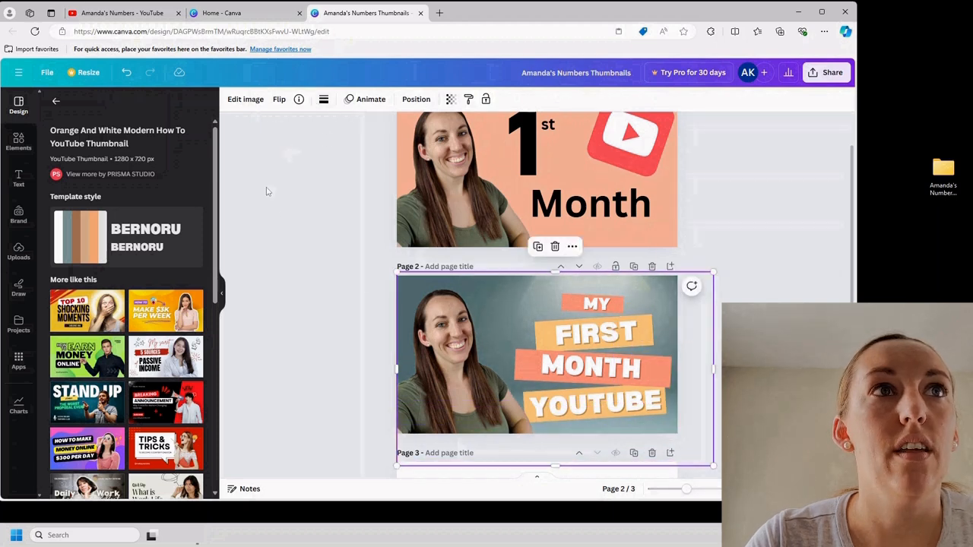
Step: Shuffle the template style's colors on page 2 so the "FIRST" and "YOUTUBE" bars turn tan
left_click(88, 235)
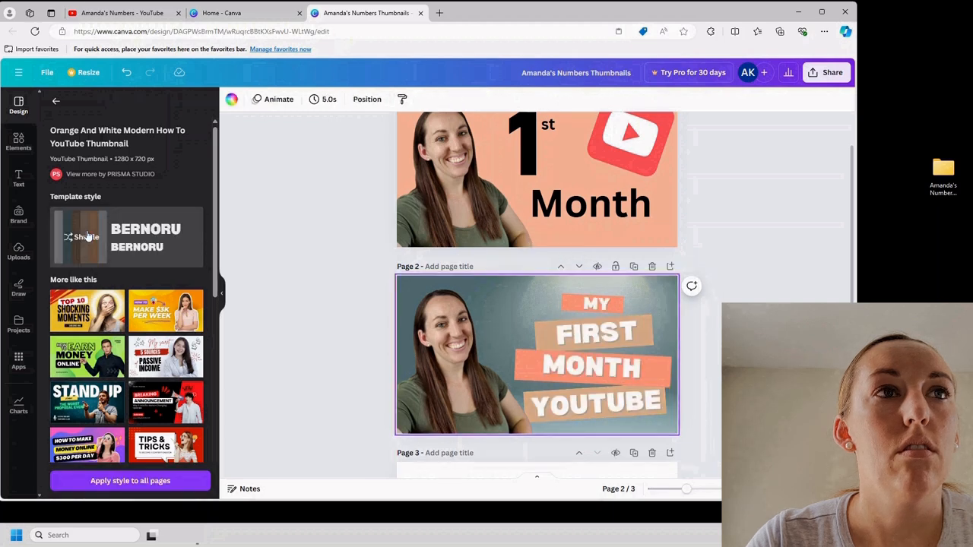
left_click(86, 242)
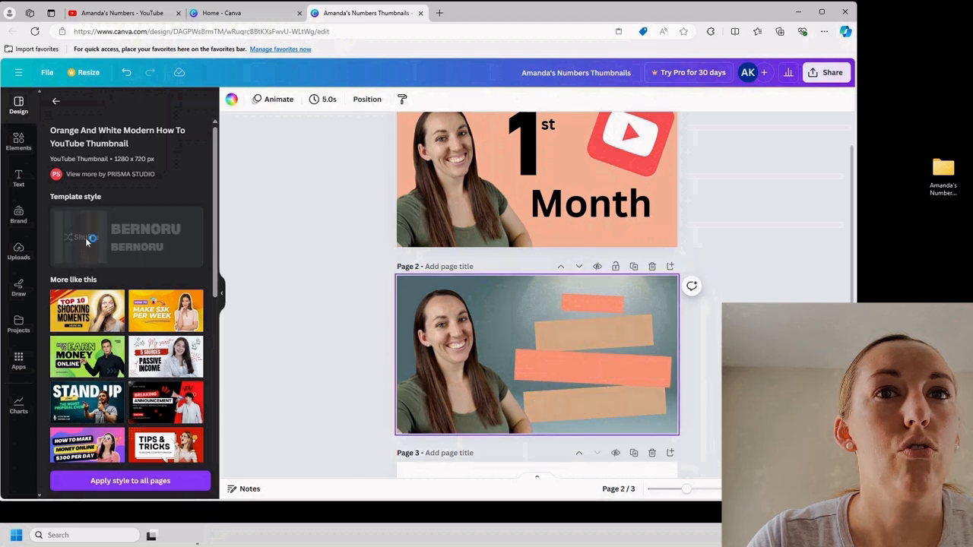
left_click(85, 241)
left_click(86, 242)
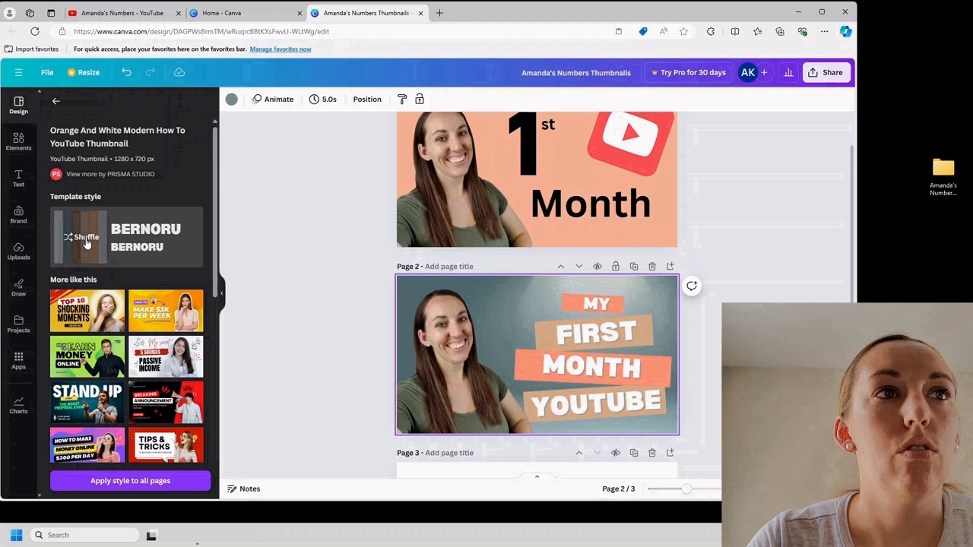
Step: Try the peach brand color as page 2's background color, and replace it with the dark green photo color
scroll(239, 251, "up", 1)
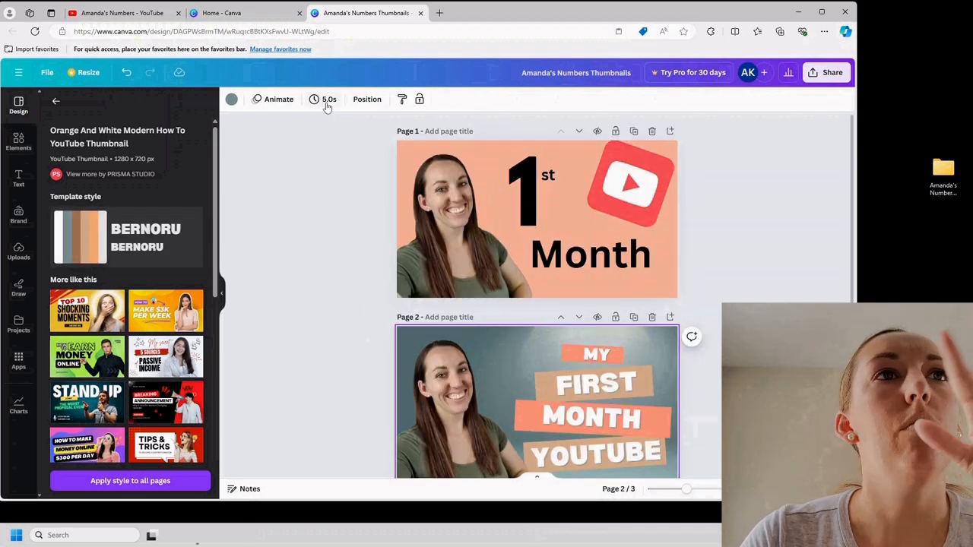
left_click(231, 100)
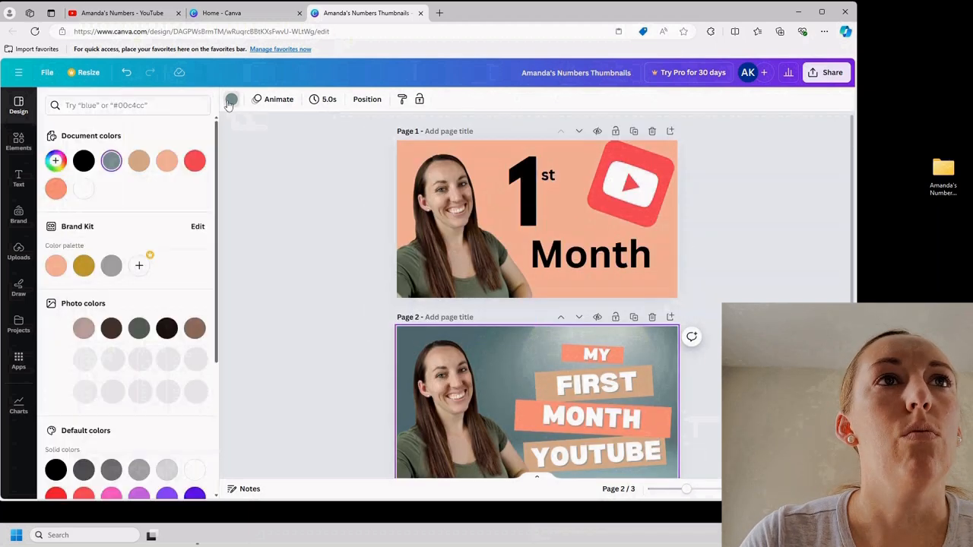
left_click(55, 267)
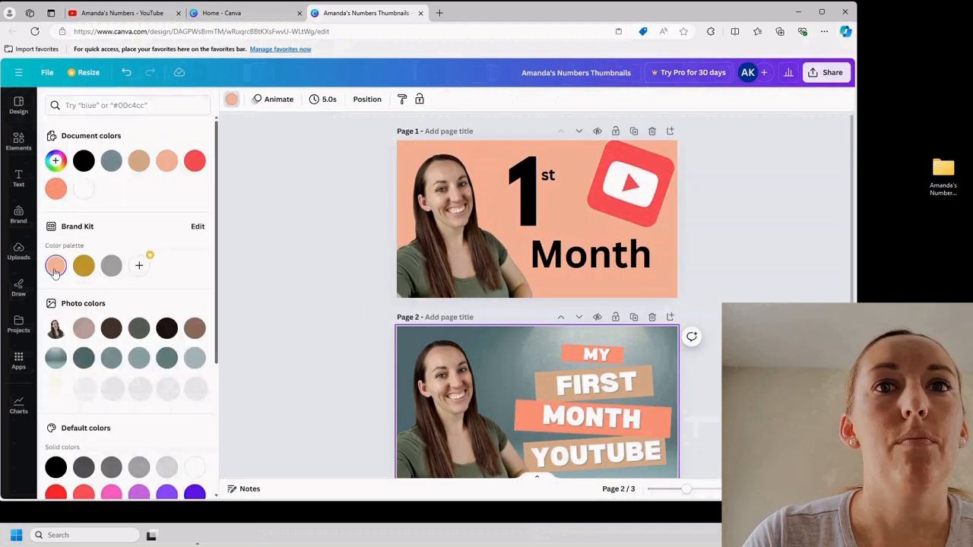
left_click(231, 99)
left_click(231, 100)
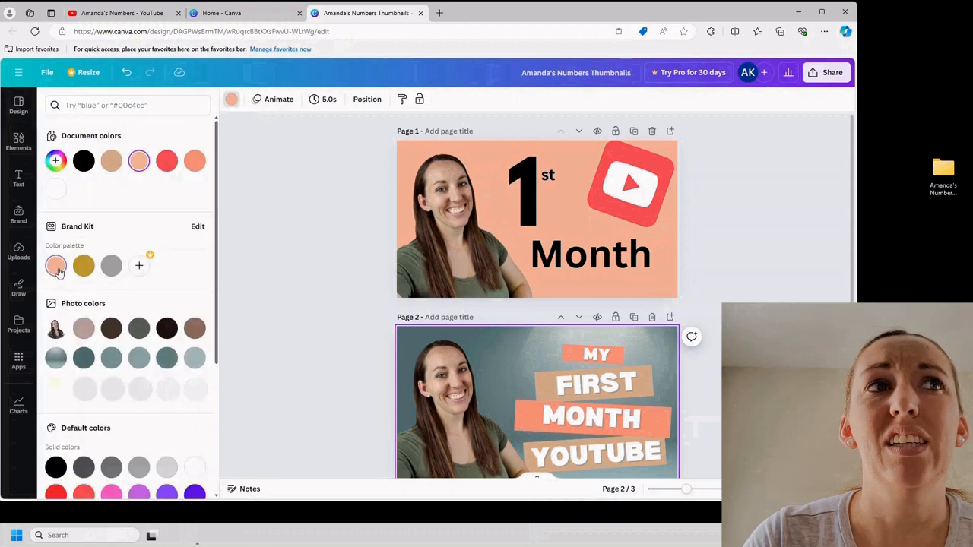
left_click(139, 327)
left_click(231, 100)
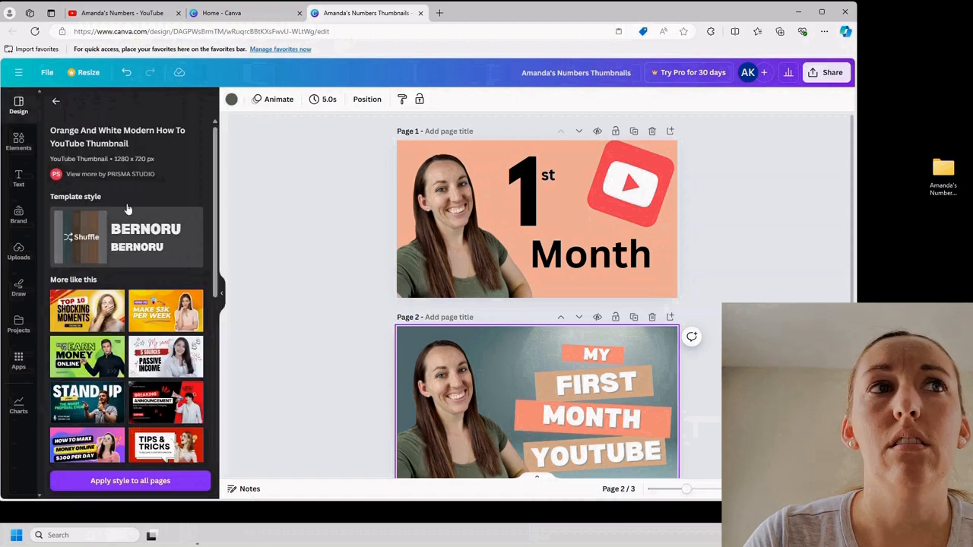
left_click(231, 100)
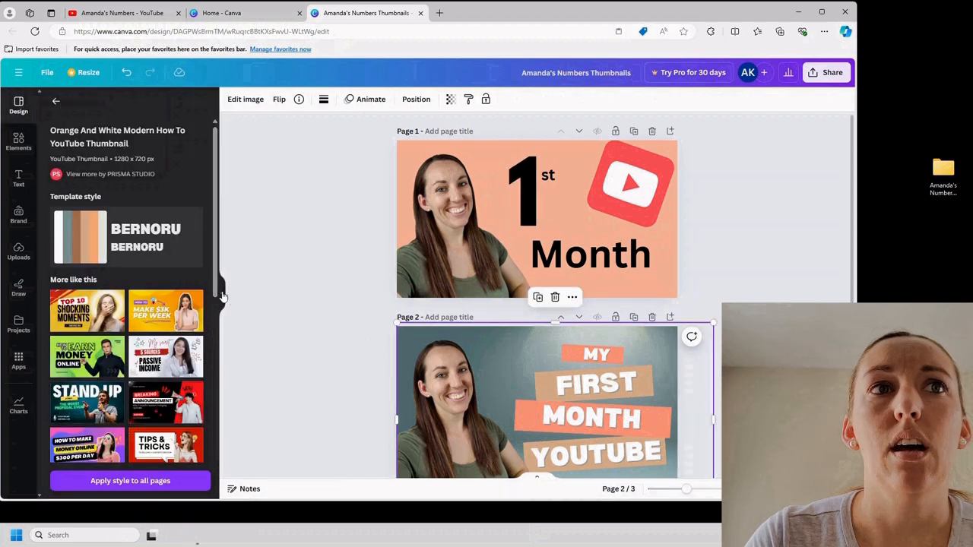
Step: Extend page 2's textured background image outward past the page's upper left corner and deselect it
left_click(223, 296)
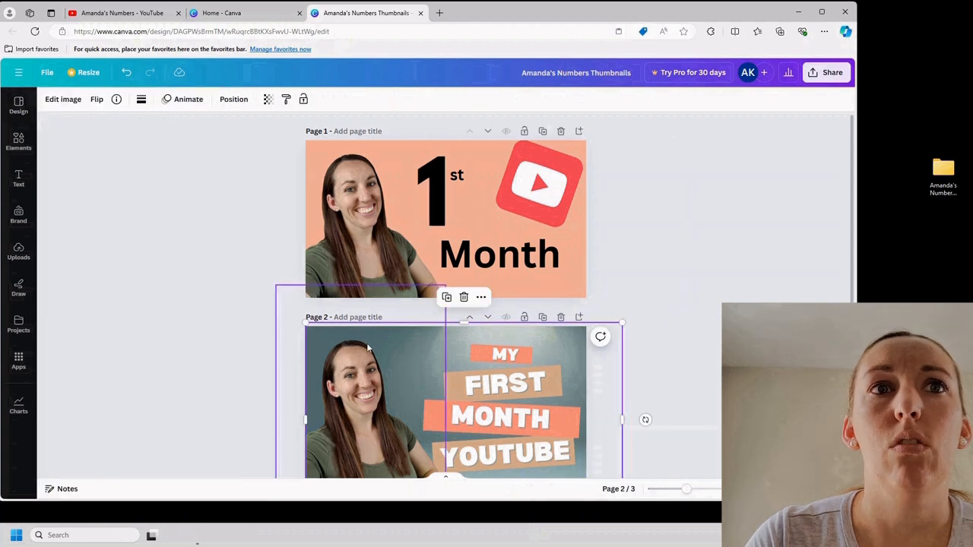
left_click_drag(305, 322, 275, 306)
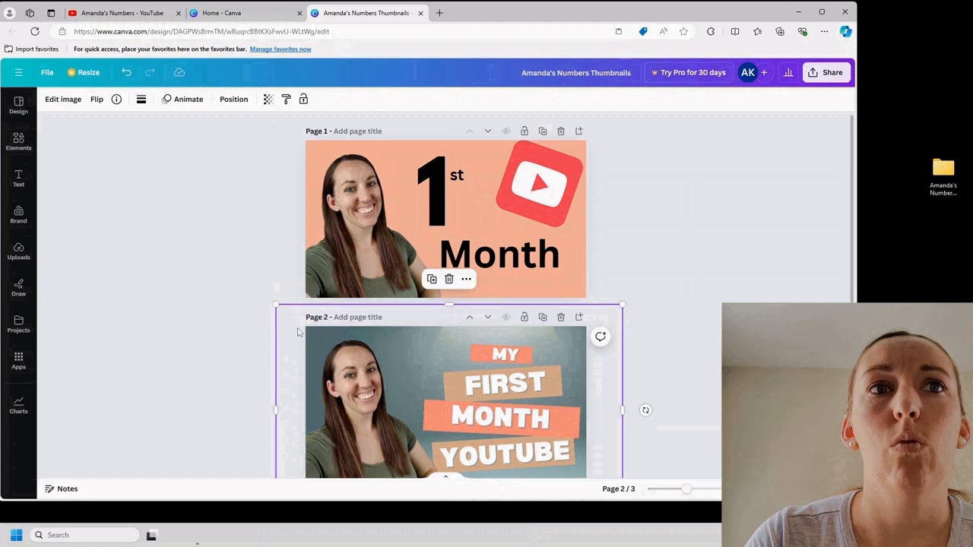
left_click(296, 319)
left_click(322, 340)
Step: Add a square shape behind "Month" on page 1, stretch it into a rectangle around the word, and fill it white
left_click_drag(686, 490, 670, 490)
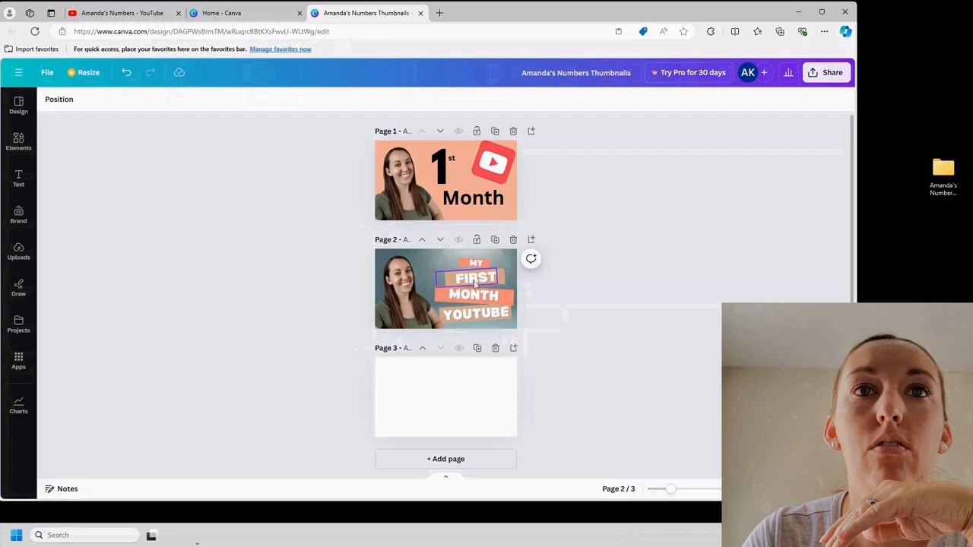
left_click(455, 155)
left_click(455, 156)
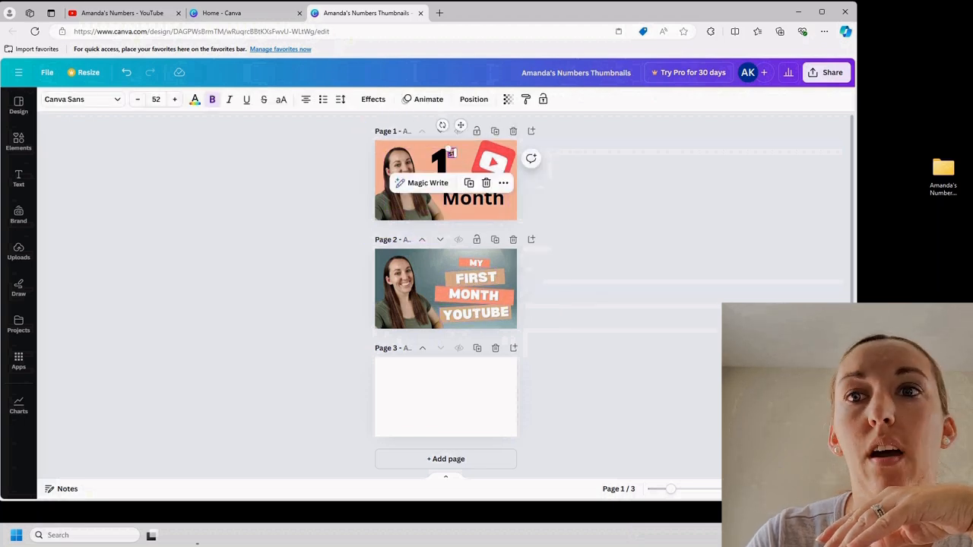
left_click_drag(671, 489, 689, 490)
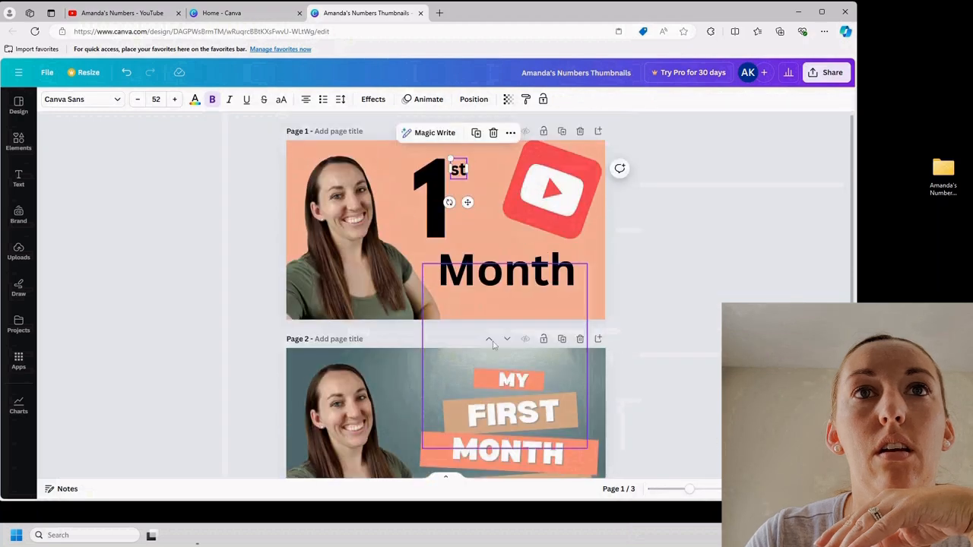
left_click(18, 141)
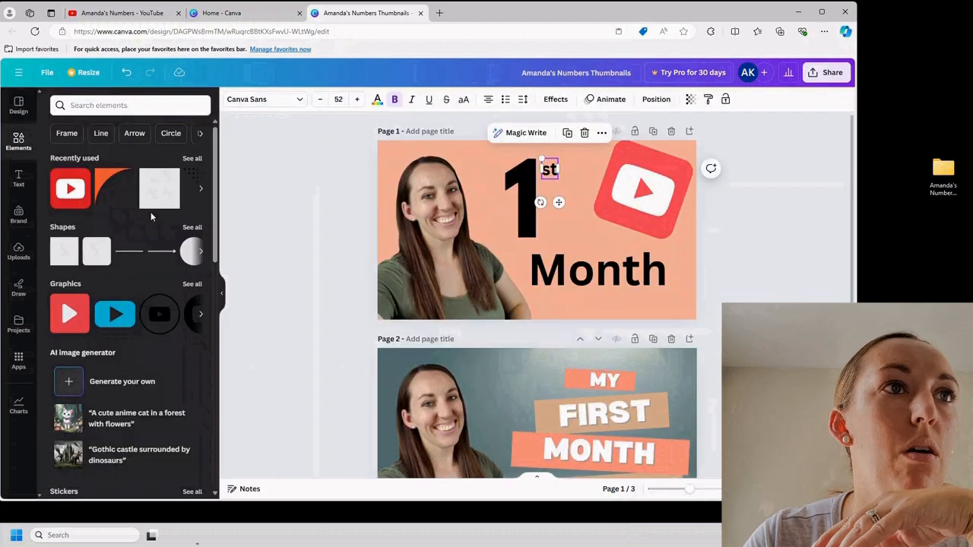
left_click(164, 194)
left_click_drag(549, 212, 679, 269)
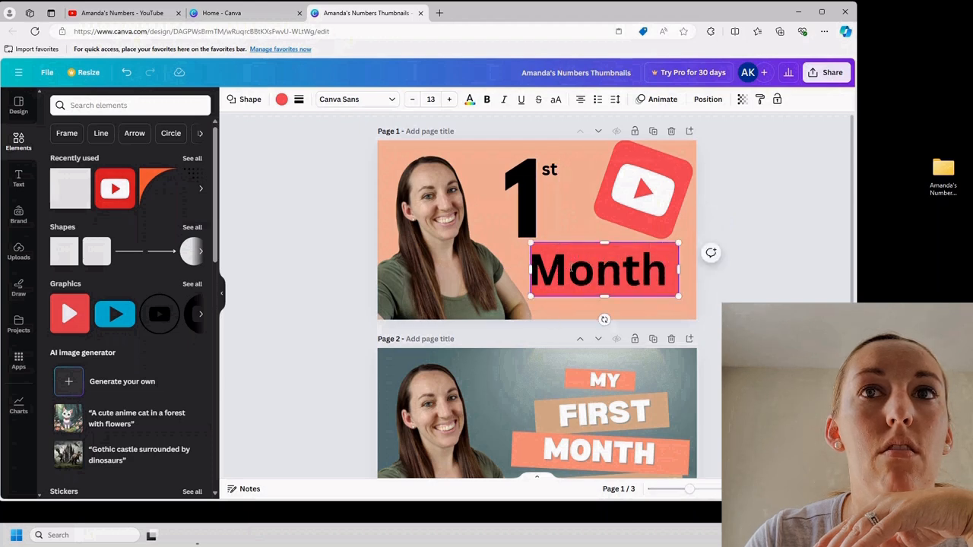
left_click_drag(530, 270, 521, 270)
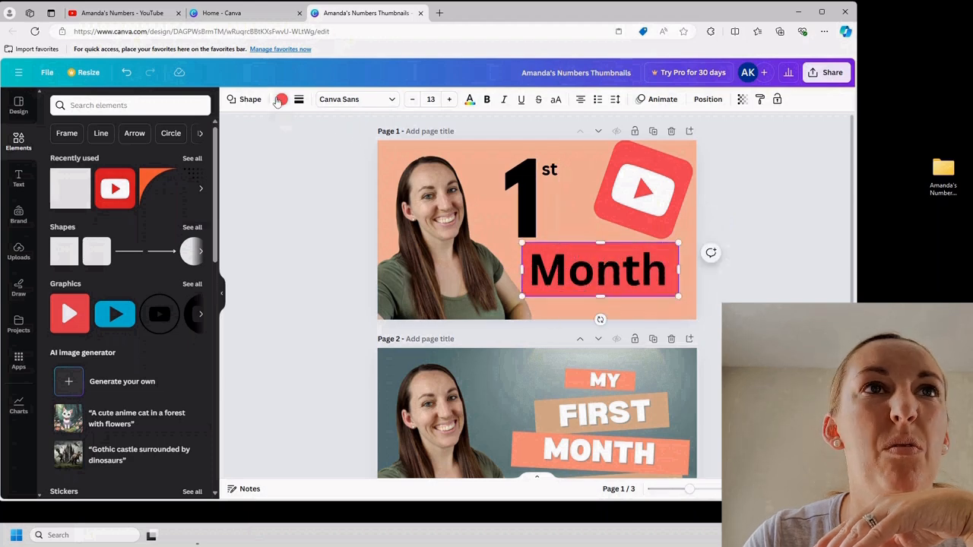
left_click(281, 99)
left_click(84, 188)
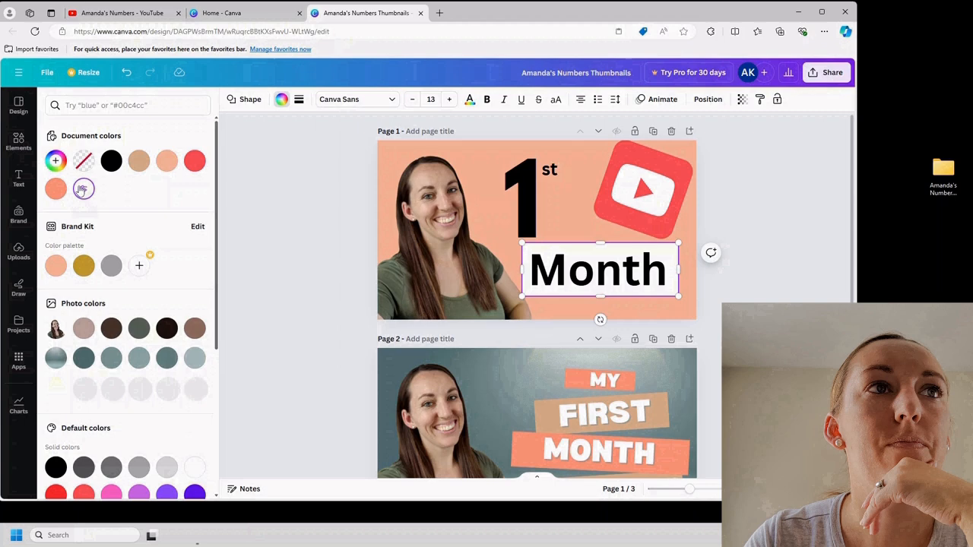
left_click(771, 291)
Step: Give the "Month" text on page 1 a peach Outline effect with a thickness of 133
double_click(642, 272)
left_click(555, 100)
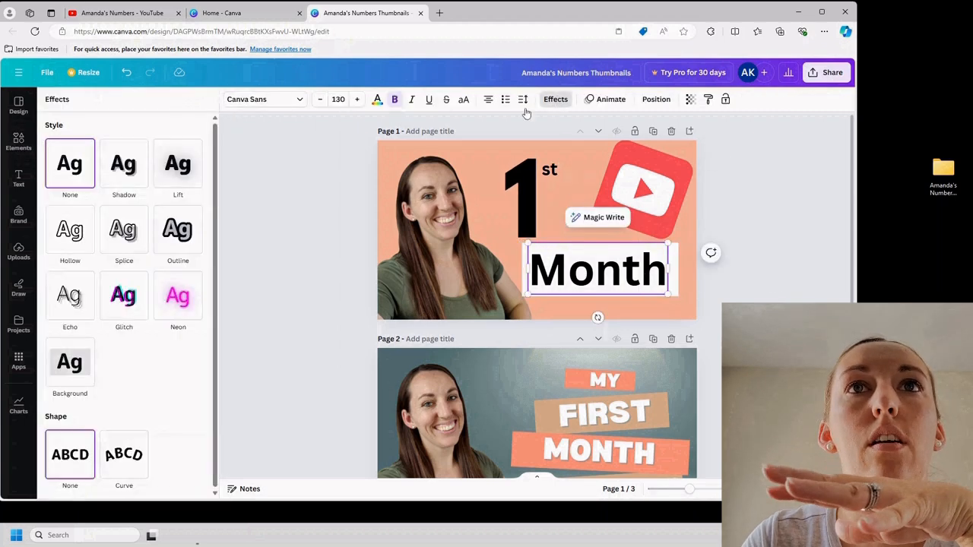
left_click(184, 230)
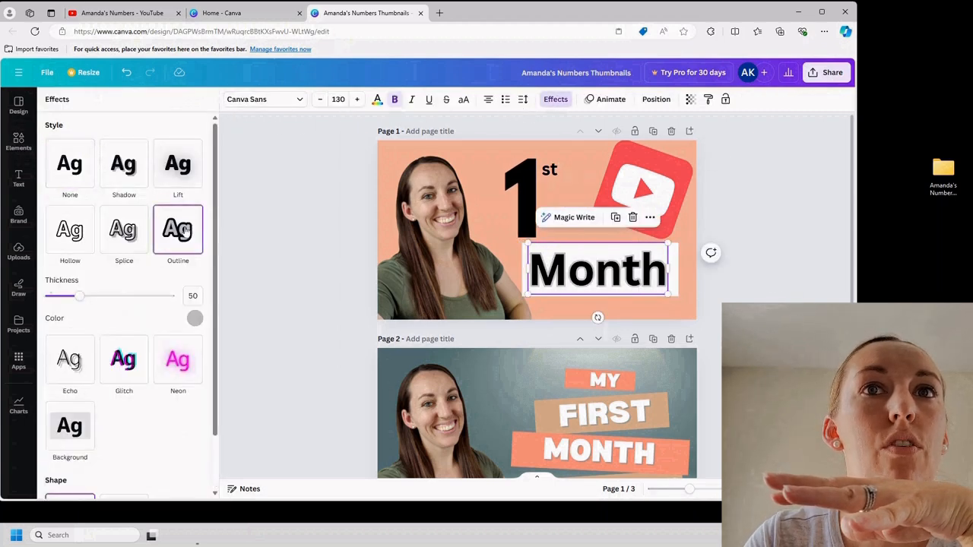
left_click(194, 318)
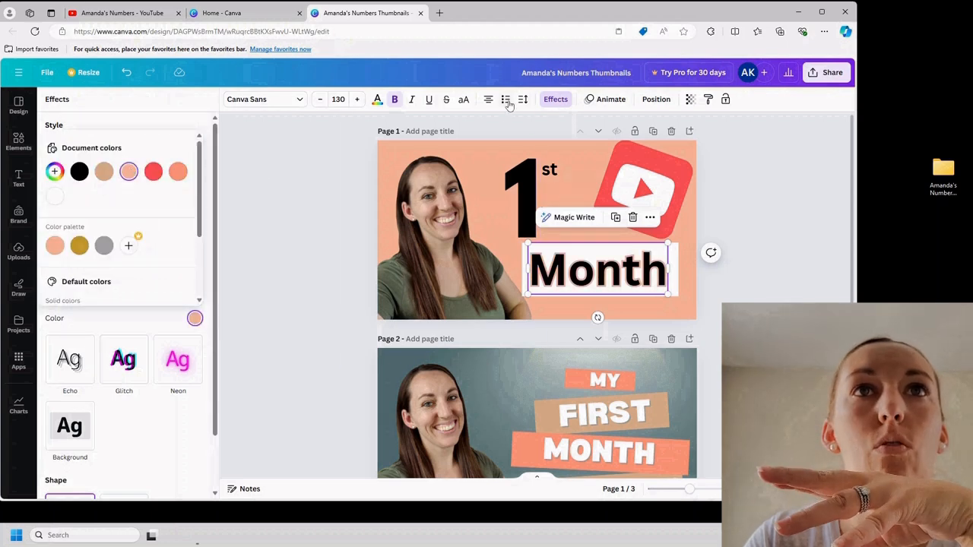
left_click(204, 133)
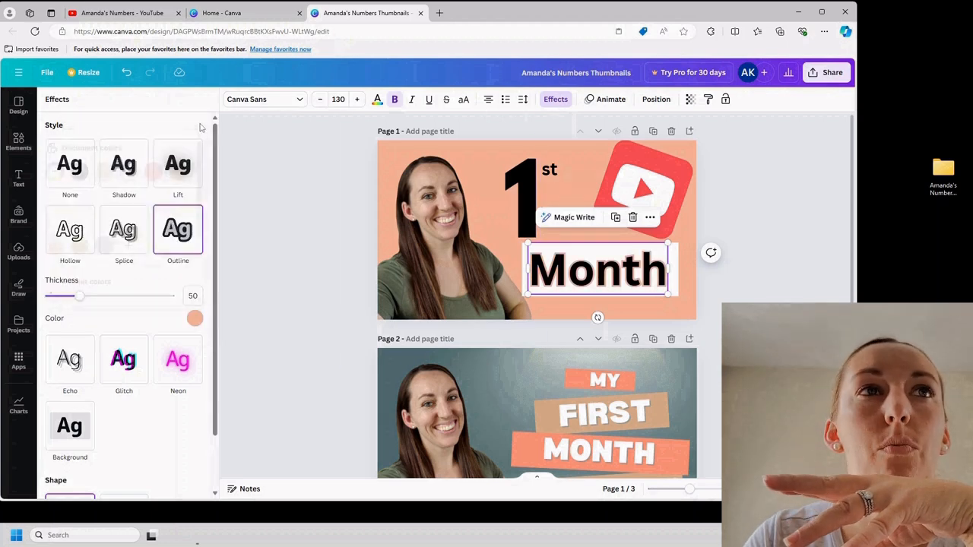
left_click(131, 296)
Step: Set the letter spacing of "Month" to 44
left_click(522, 101)
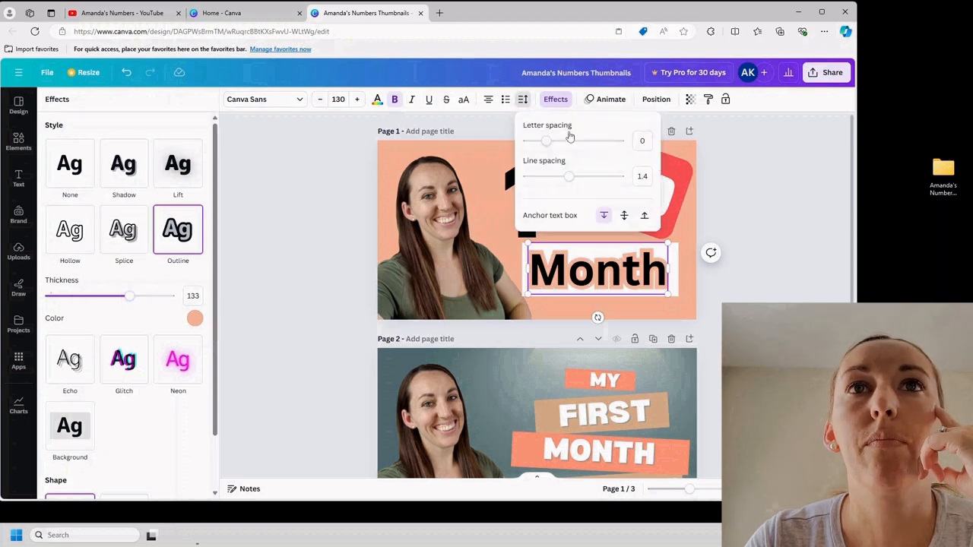
key("Return")
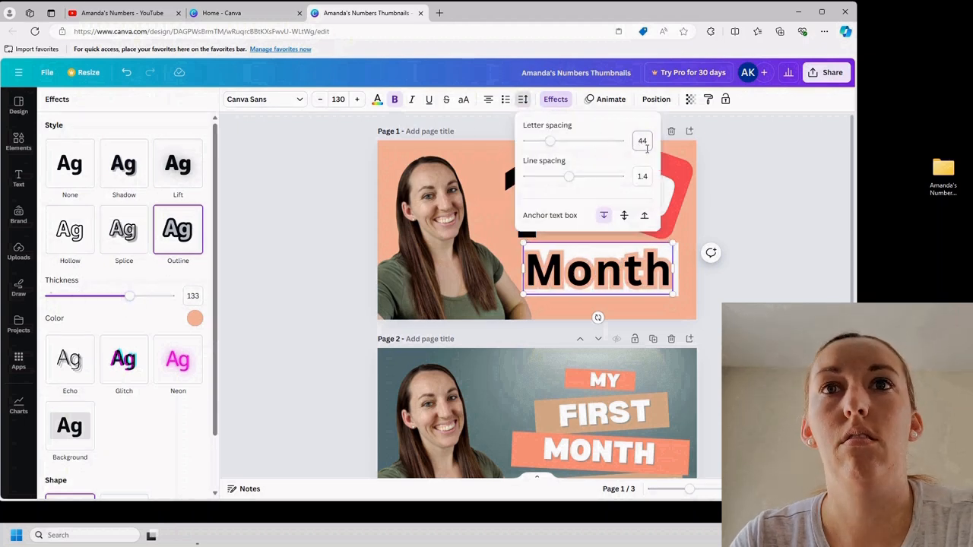
left_click(619, 291)
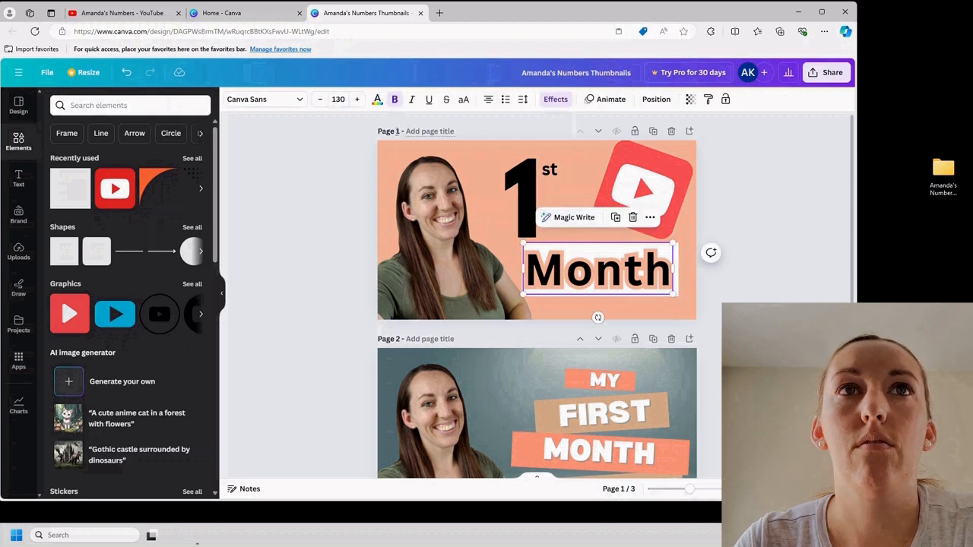
Step: Color the "Month" text on page 1 white and nudge the large "1" slightly upward
left_click(376, 99)
left_click(55, 187)
left_click(282, 208)
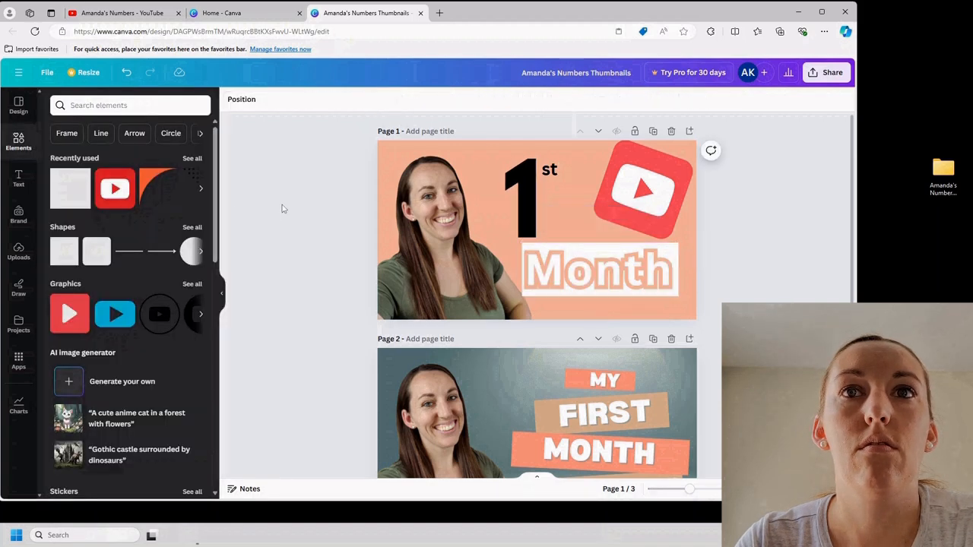
left_click(506, 232)
left_click(352, 235)
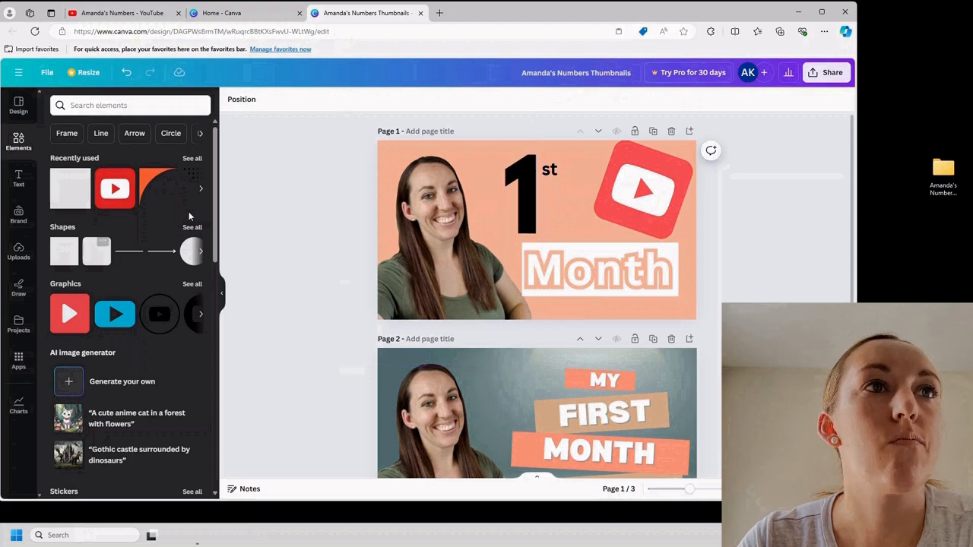
Step: Fill the blank page 3's background with the brand palette's peach color
scroll(820, 265, "down", 3)
left_click(552, 356)
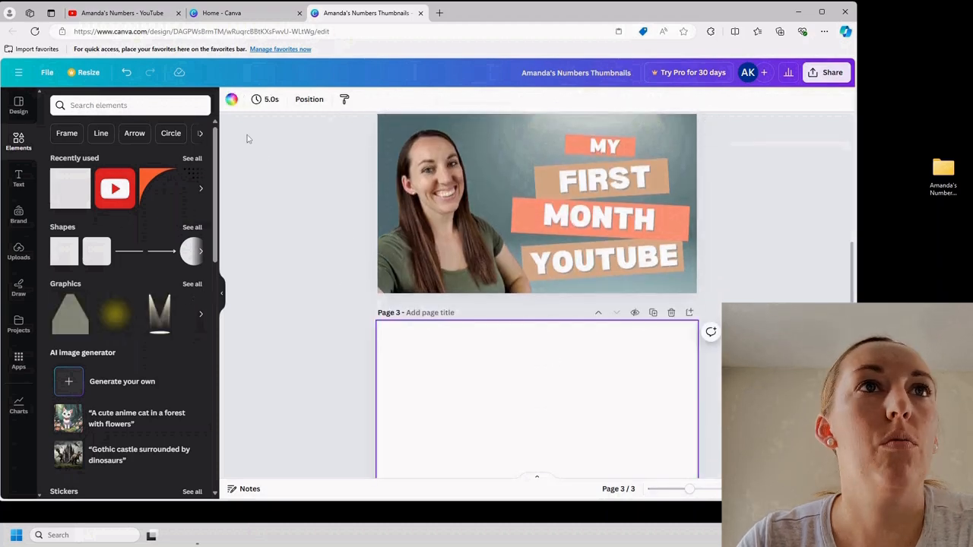
left_click(232, 100)
left_click(55, 267)
Step: Copy the YouTube logo from page 1 onto page 3, tilted and enlarged in the page's right half
scroll(308, 310, "up", 3)
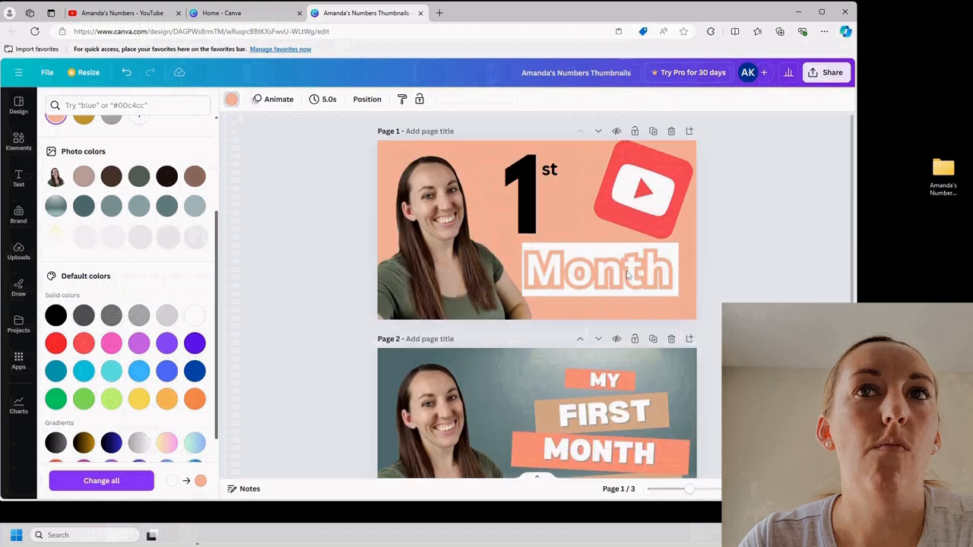
left_click_drag(644, 189, 678, 240)
scroll(678, 241, "down", 3)
scroll(678, 241, "down", 1)
right_click(562, 355)
left_click(603, 411)
left_click_drag(656, 381, 658, 398)
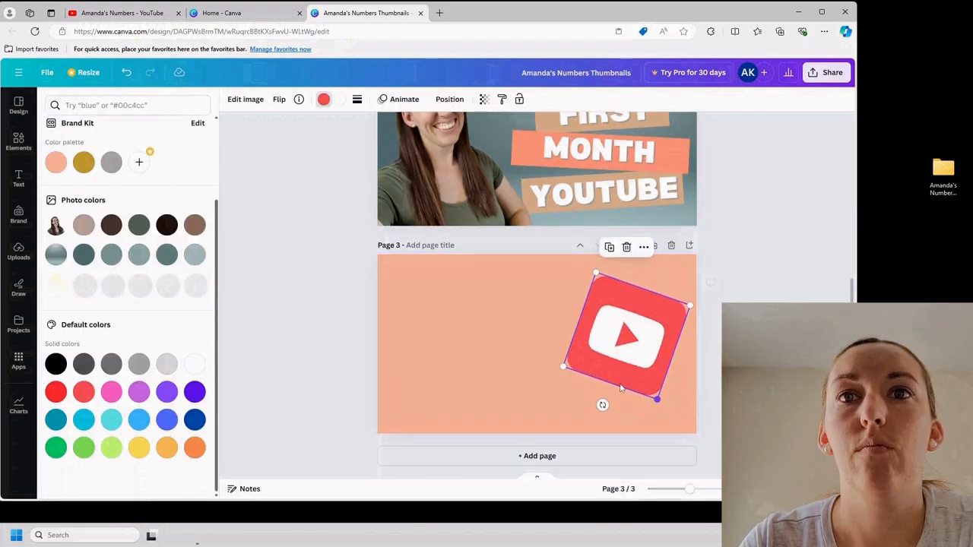
Step: Add "First" and "Month" headings to page 3, enlarged and stacked to the left of the logo
left_click(20, 179)
left_click(120, 230)
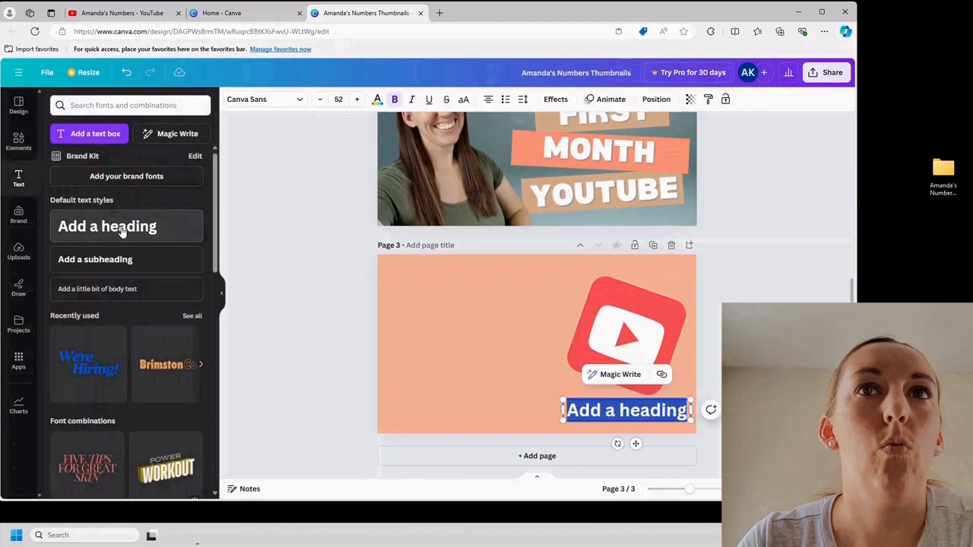
type("First")
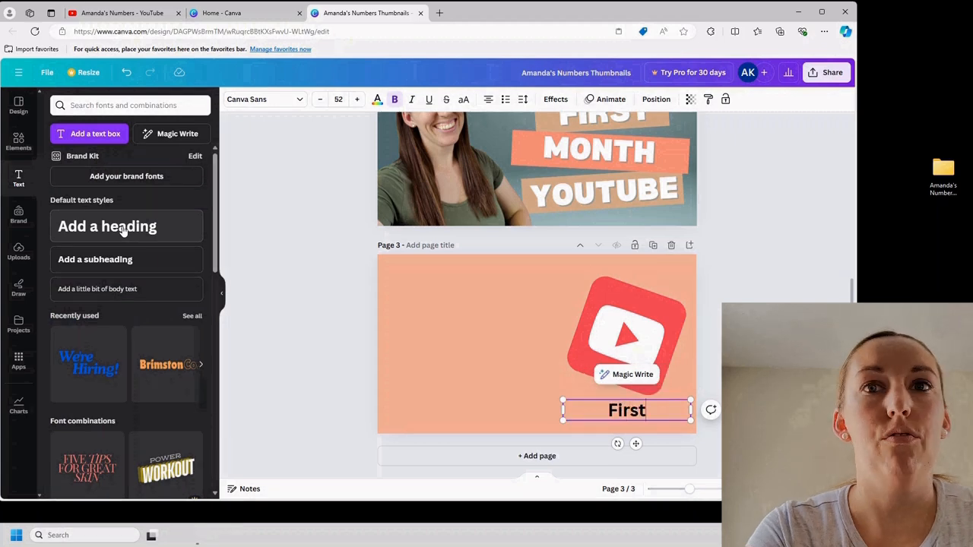
left_click(122, 230)
type("omn")
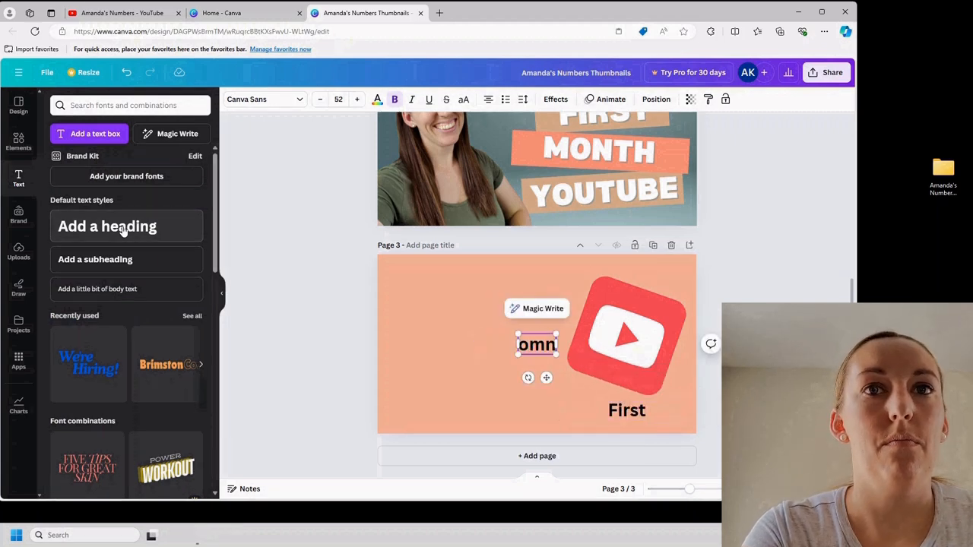
type("Month")
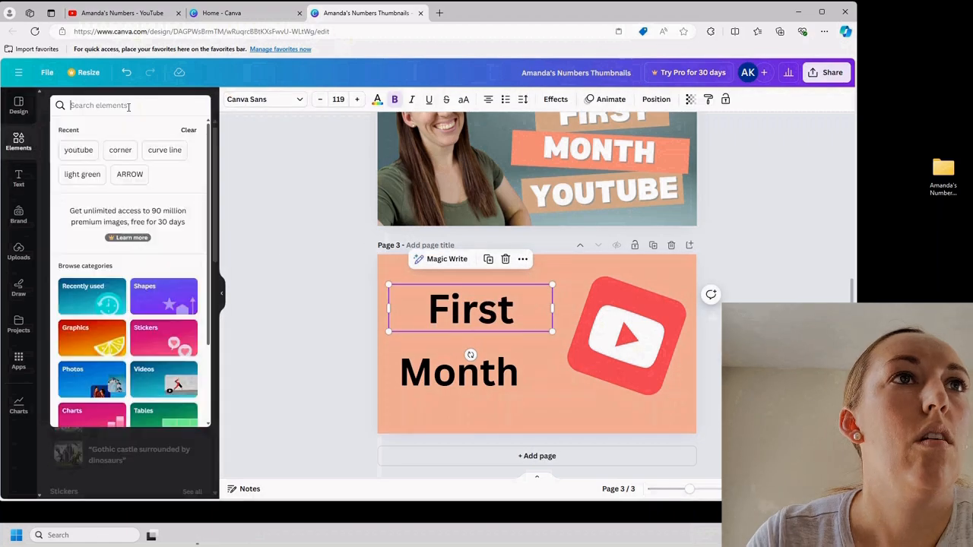
Step: Search the element graphics for "Frame" and add the purple horizontal brush stroke to page 3
type("Frame")
key("Return")
left_click(86, 128)
scroll(69, 328, "down", 5)
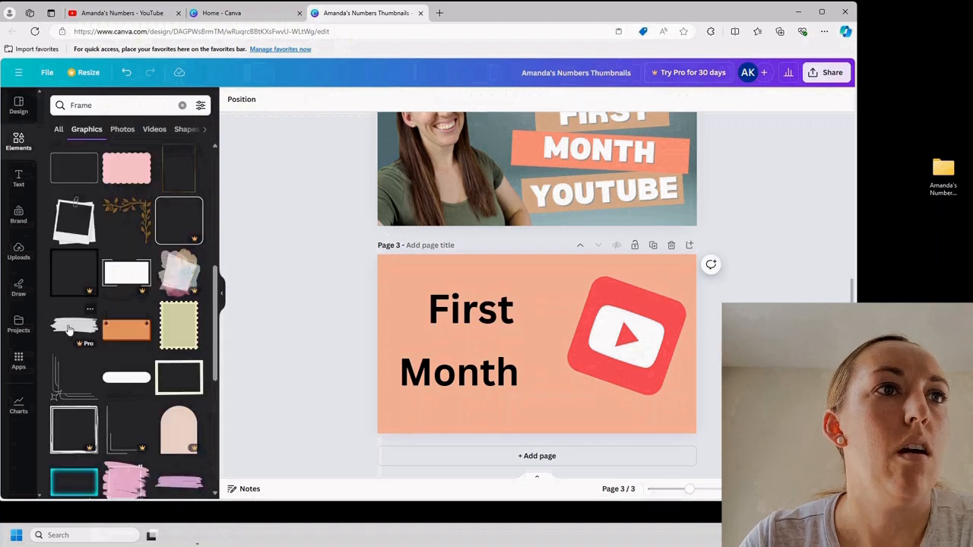
scroll(74, 325, "down", 3)
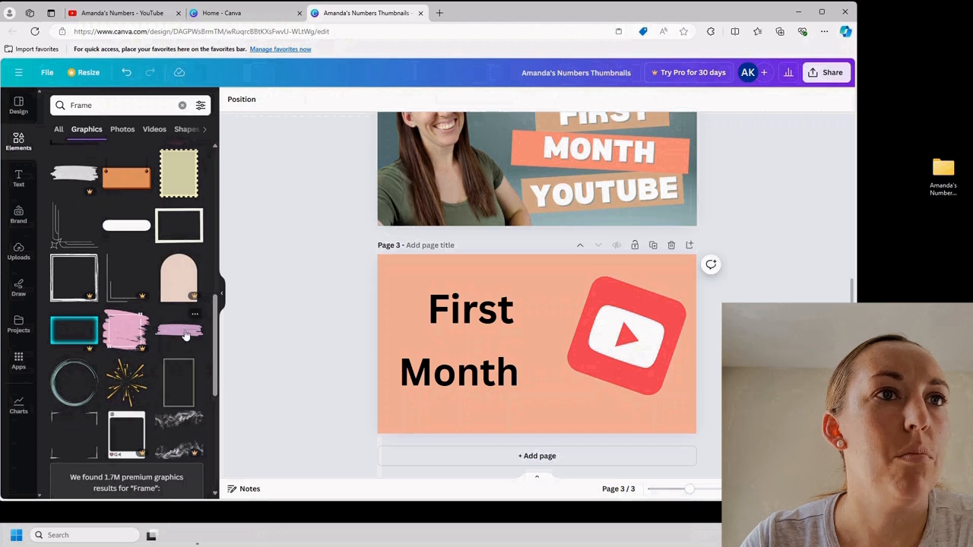
left_click(182, 332)
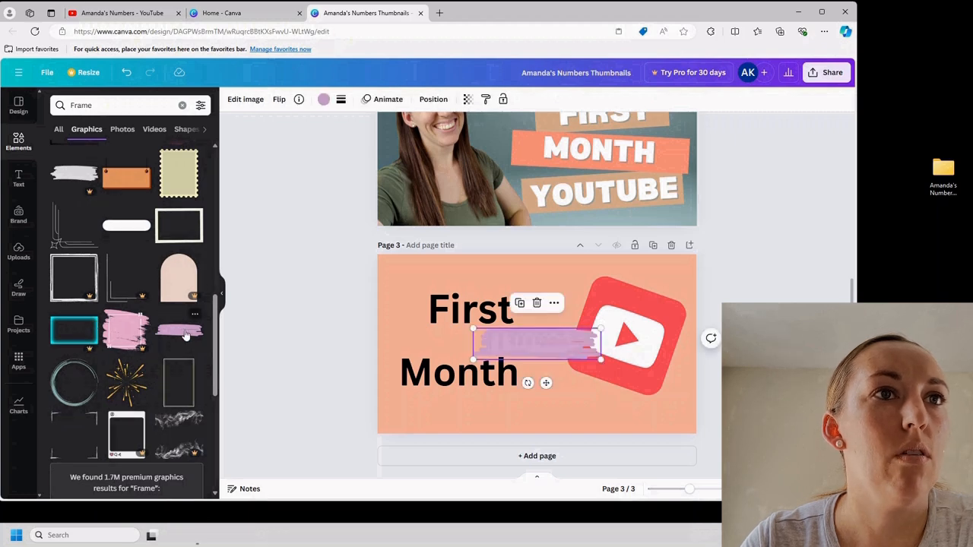
Step: Recolor the brush stroke white, enlarge it and place it behind "Month" on page 3
left_click(322, 102)
left_click(87, 190)
left_click_drag(513, 335, 423, 285)
left_click_drag(519, 314, 574, 365)
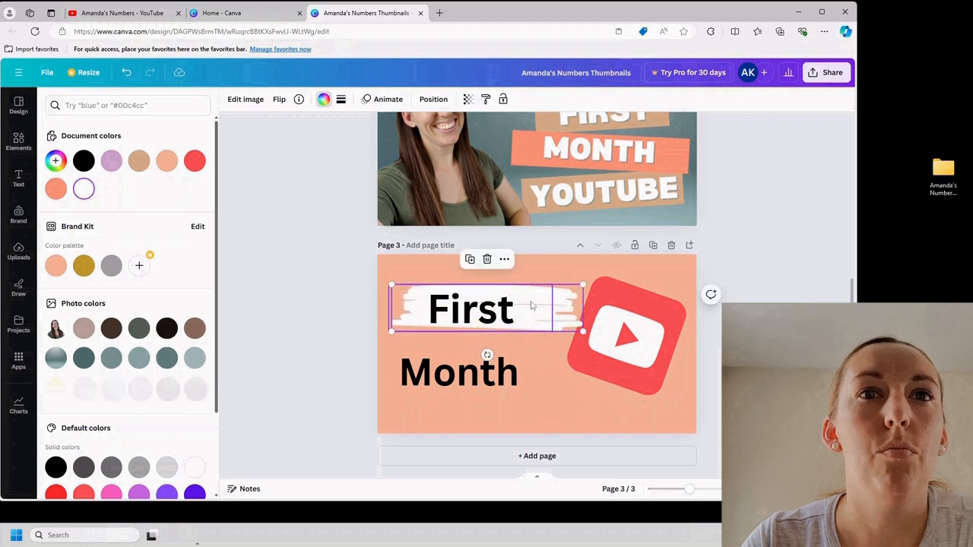
mouse_move(532, 305)
left_mouse_down()
mouse_move(511, 369)
mouse_move(528, 376)
mouse_move(509, 388)
left_mouse_up()
Step: Set the "Month" text on page 3 to the Abril Fatface font in green 96bf87
left_click(484, 378)
left_click(298, 99)
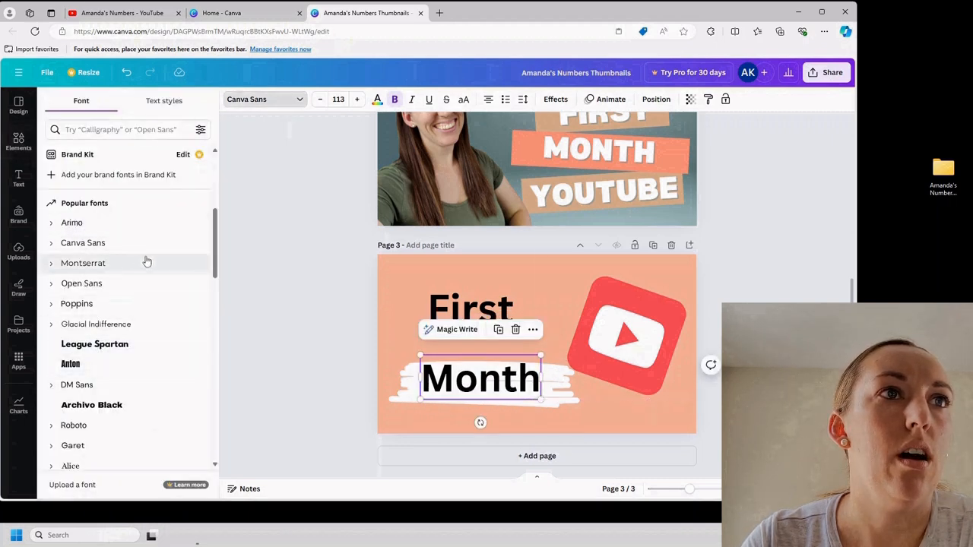
scroll(146, 261, "up", 3)
left_click(85, 369)
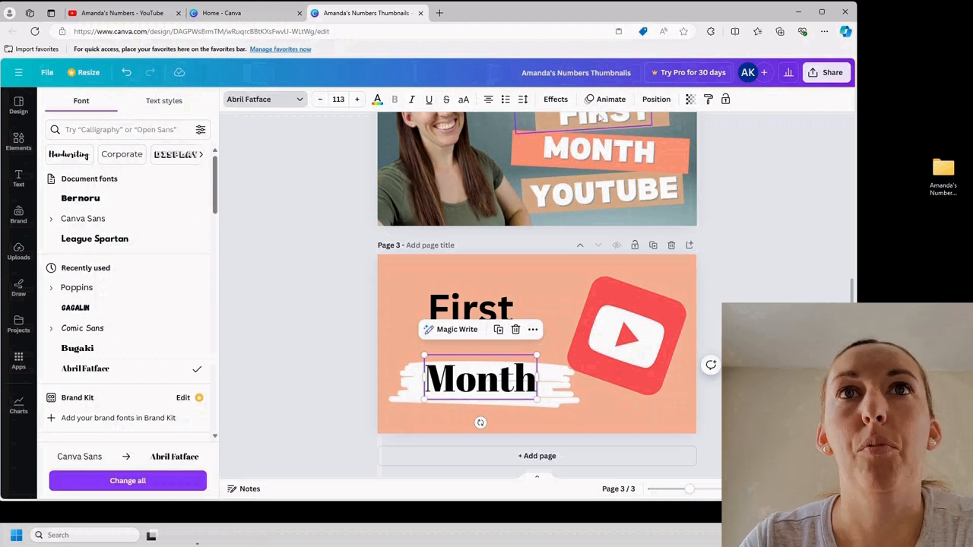
left_click(377, 100)
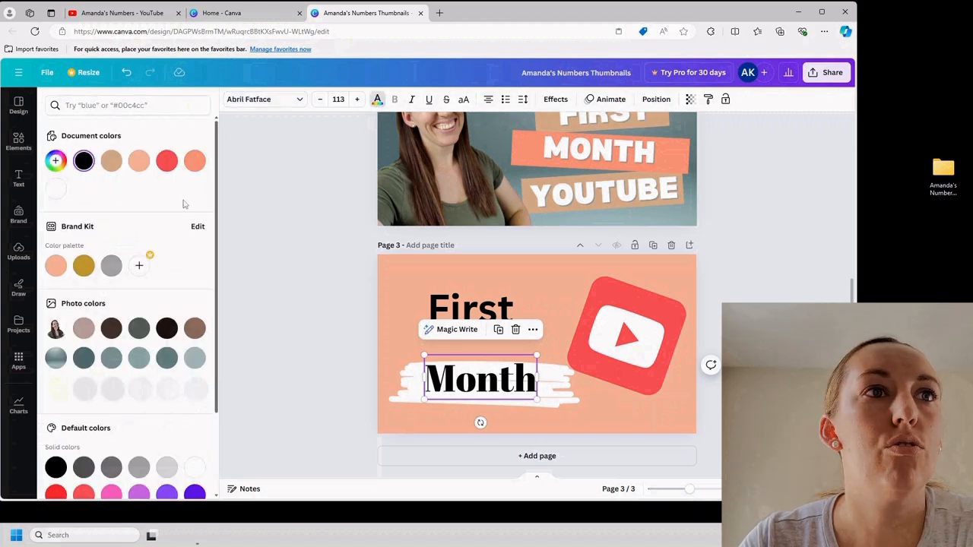
left_click(106, 104)
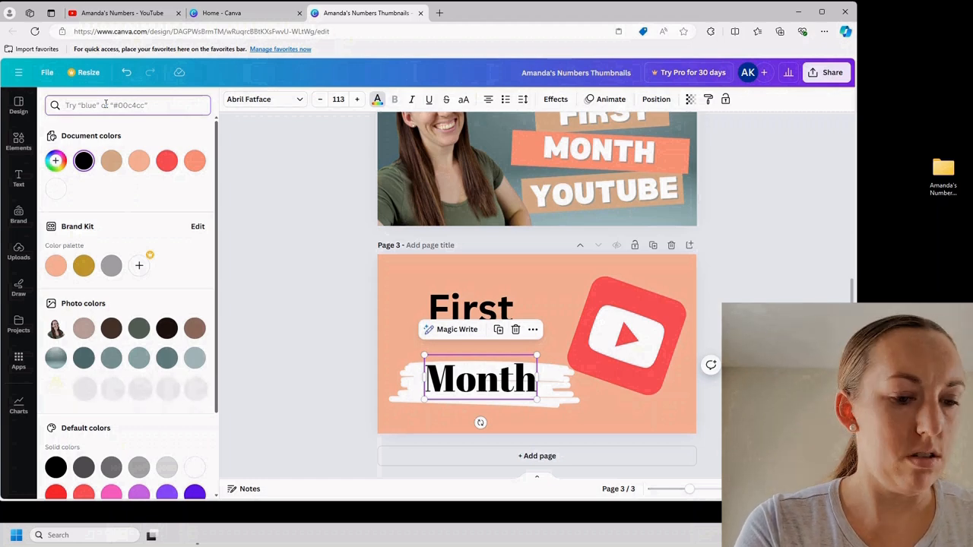
type("96bf87")
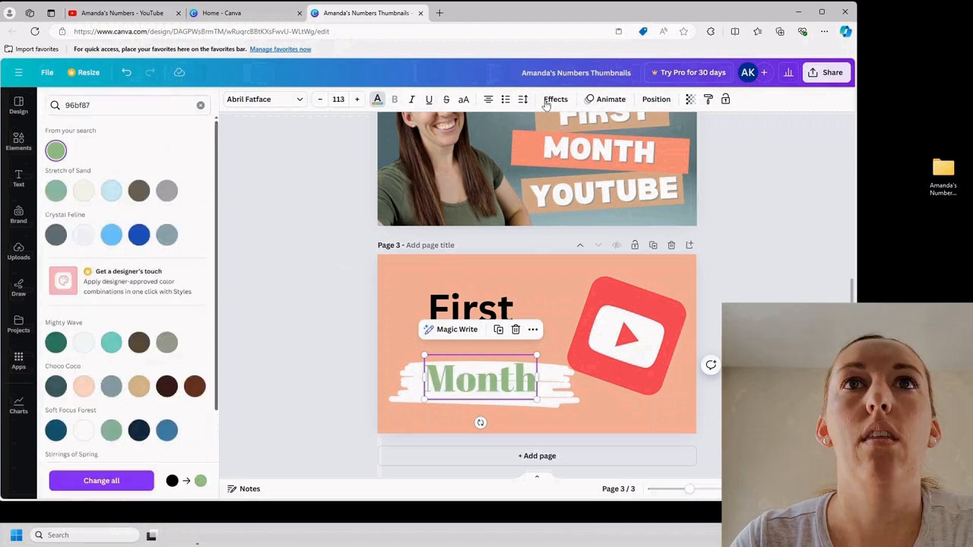
Step: Give page 3's "Month" text an Outline effect in black, trying white as well
left_click(555, 99)
left_click(175, 226)
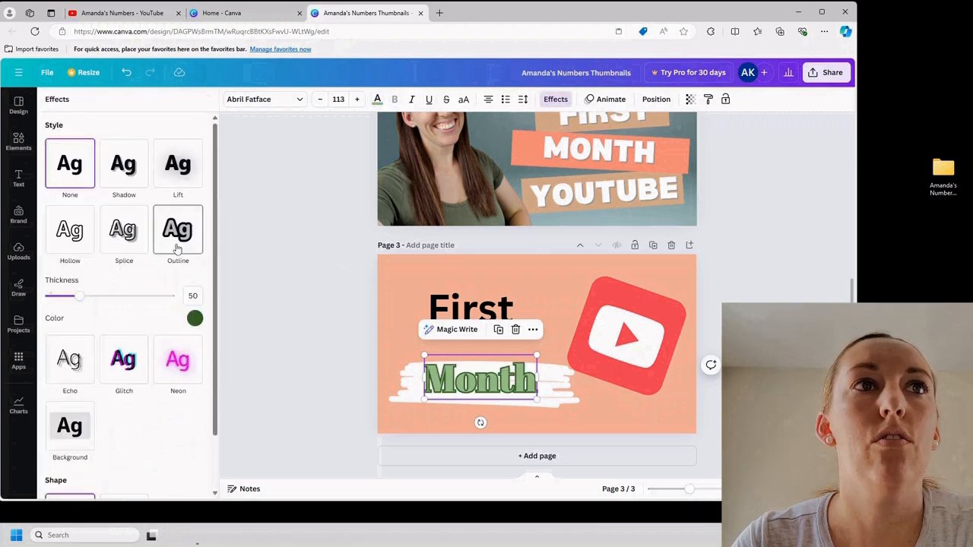
left_click(195, 317)
left_click(80, 173)
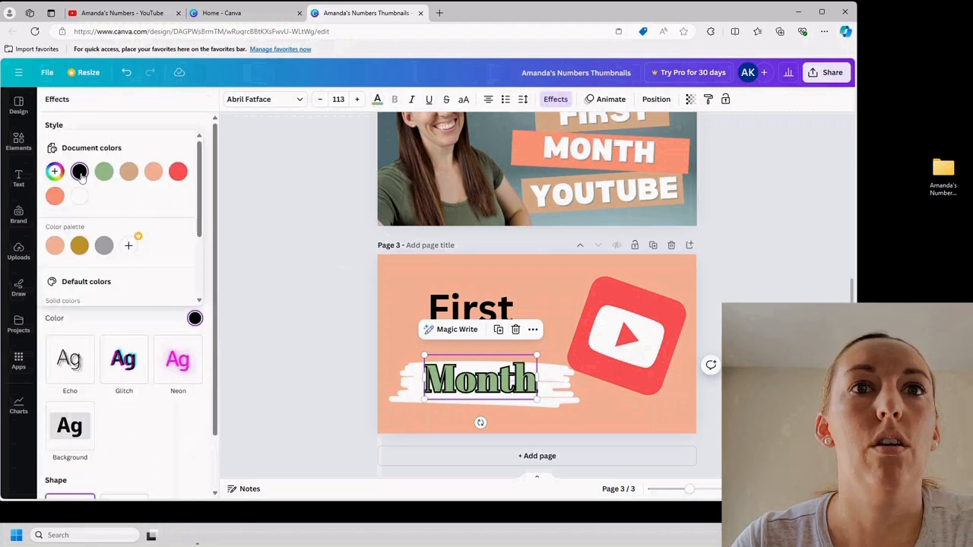
left_click(80, 197)
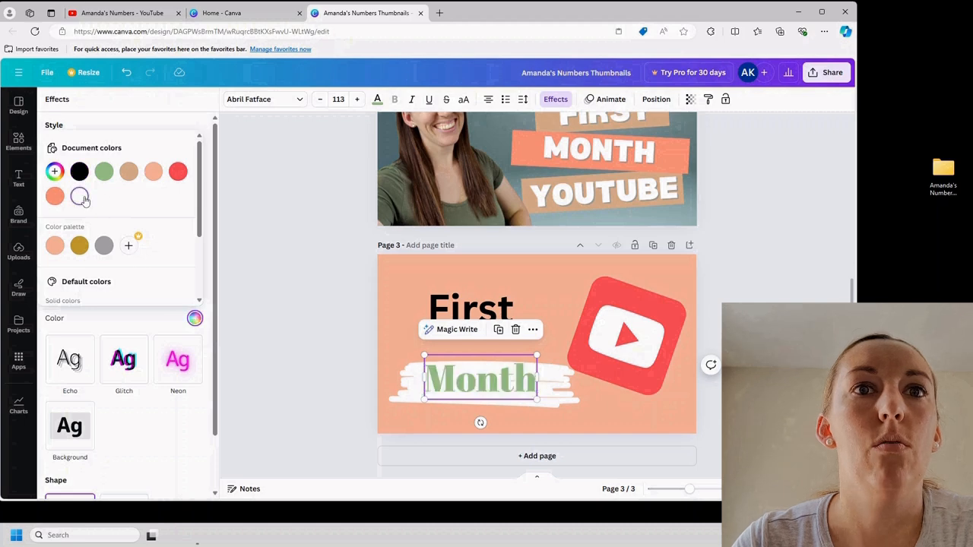
left_click(80, 172)
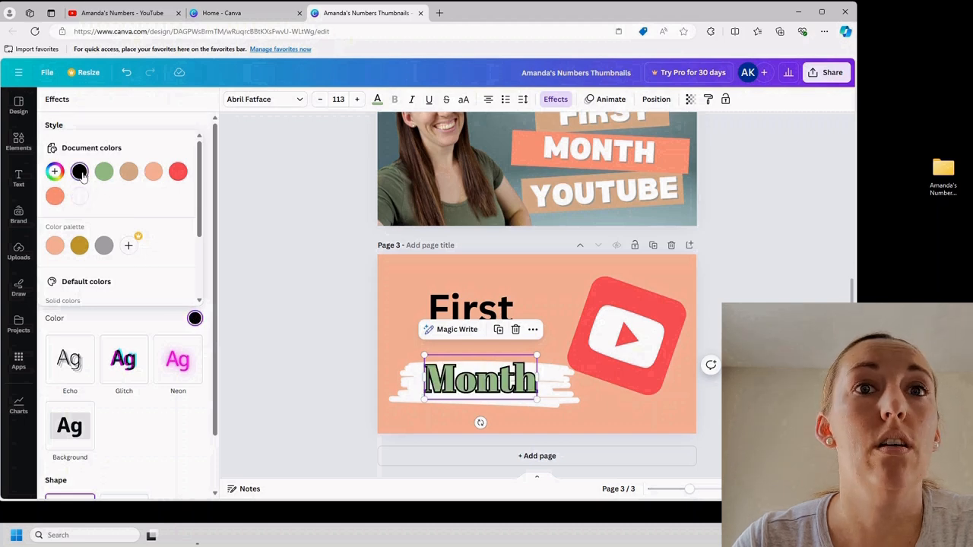
Step: Color the "First" text on page 3 white
left_click(471, 308)
left_click(377, 98)
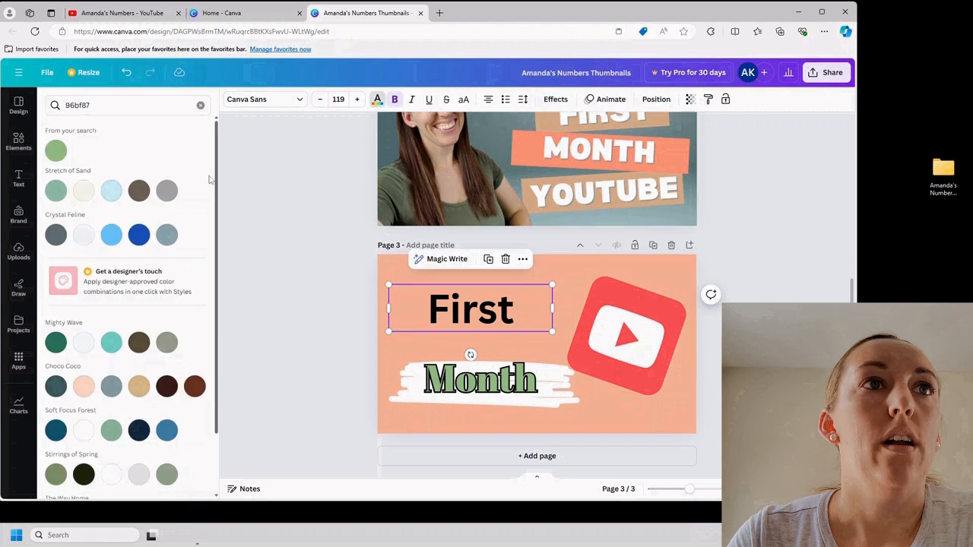
left_click(83, 430)
Step: Give "First" a black Shadow effect with a strong offset and a transparency of 80
left_click(555, 99)
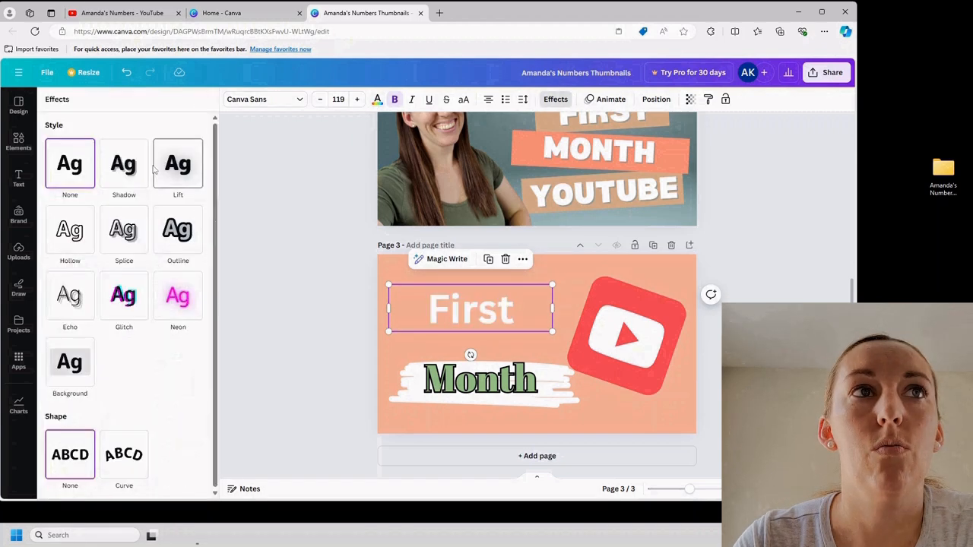
left_click(124, 164)
left_click(195, 360)
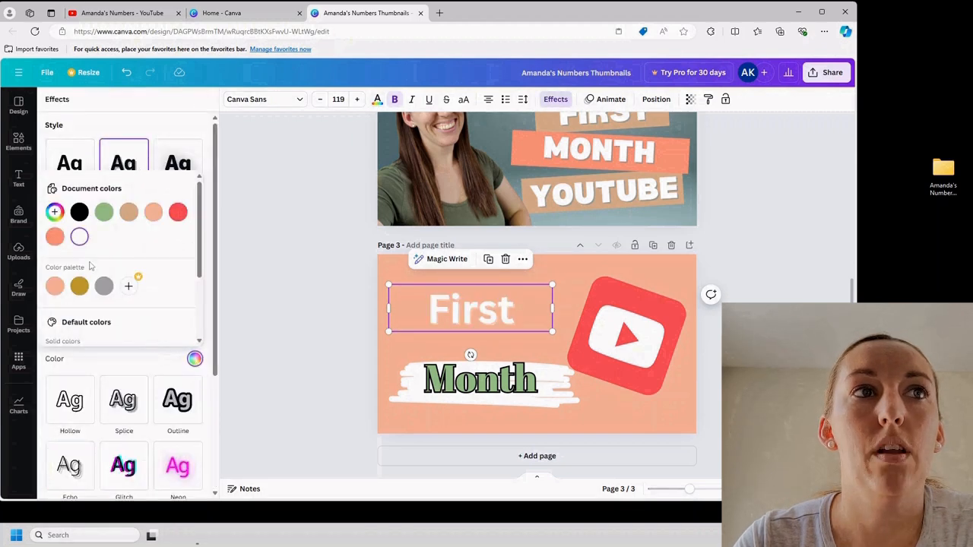
left_click(80, 212)
left_click(189, 146)
left_click(164, 230)
left_click(148, 337)
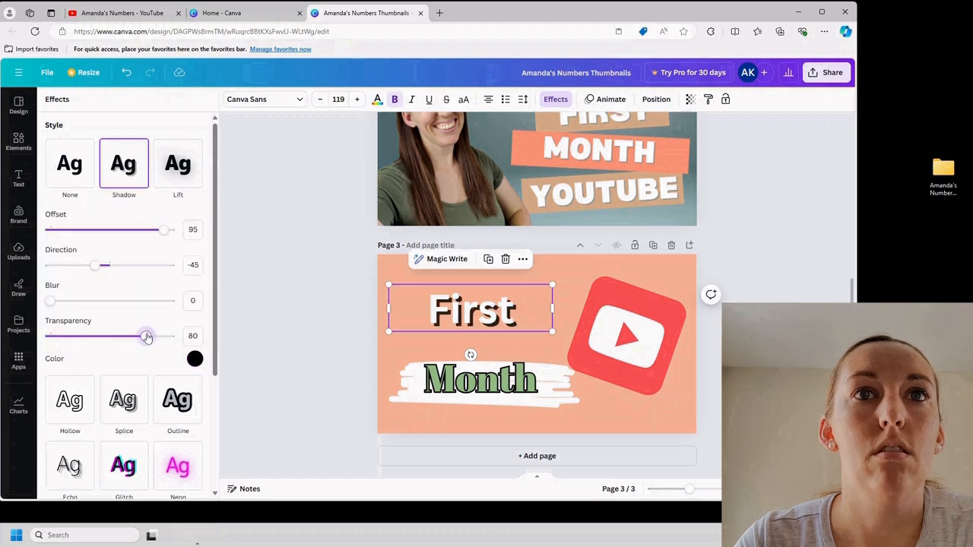
left_click(140, 230)
left_click(374, 176)
Step: Set "First" in the League Spartan font and enlarge it to fill the space above "Month"
left_click(305, 102)
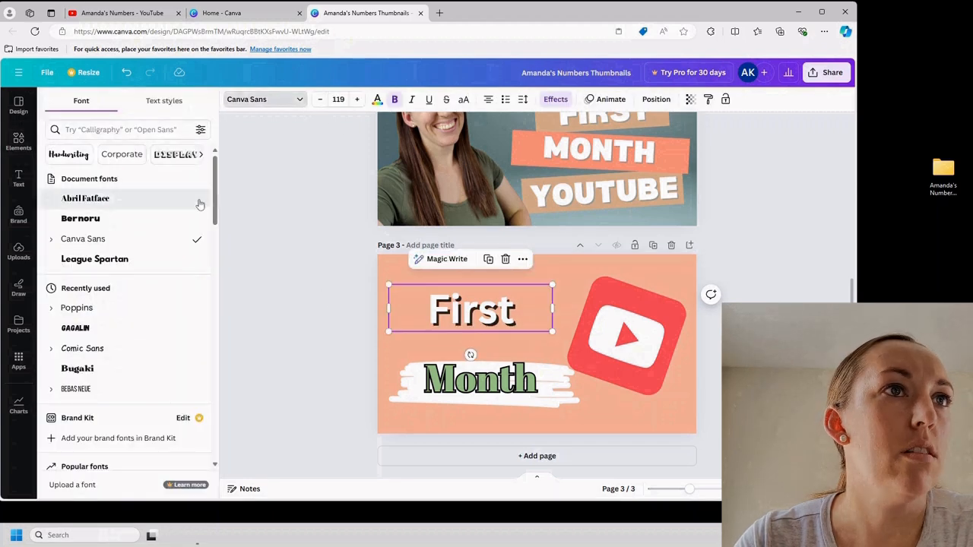
left_click(110, 261)
left_click_drag(551, 331, 619, 351)
left_click_drag(388, 284, 335, 264)
Step: Move the YouTube logo on page 3 slightly upward
left_click(710, 338)
left_click_drag(627, 336, 632, 322)
scroll(627, 392, "down", 3)
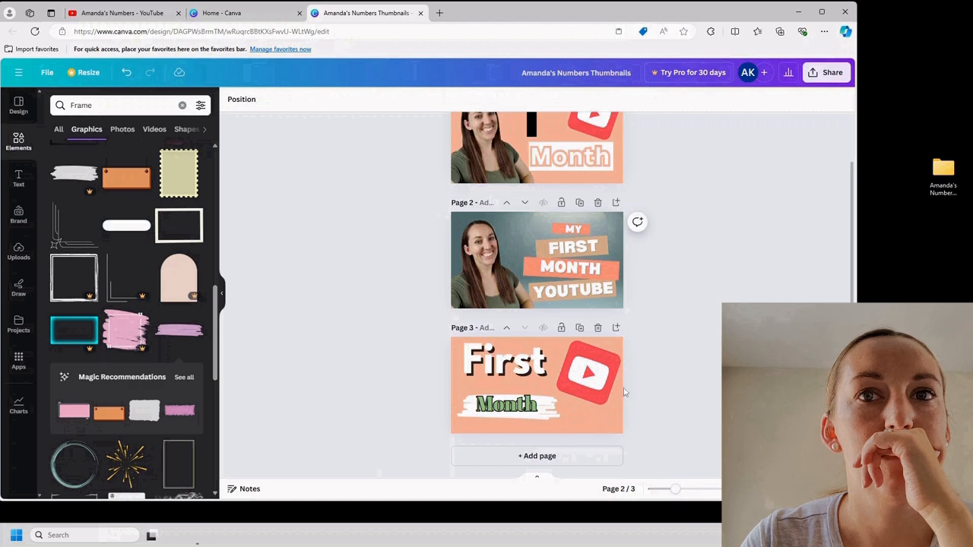
scroll(748, 386, "up", 1)
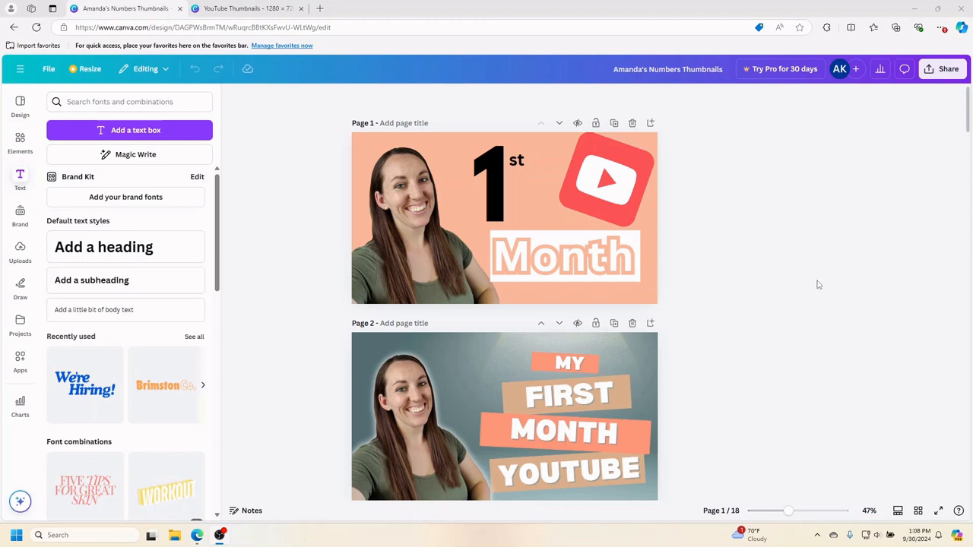
Step: Review the thumbnail designs from page 1 to page 4 and select the white glow behind "1st" on page 4
left_click_drag(787, 513, 782, 516)
scroll(654, 251, "down", 1)
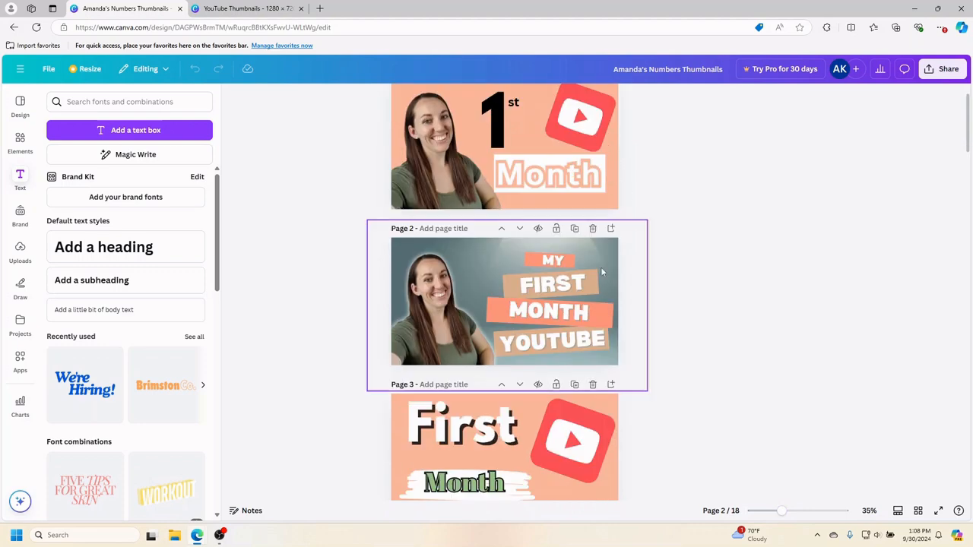
scroll(611, 182, "down", 1)
scroll(607, 286, "down", 5)
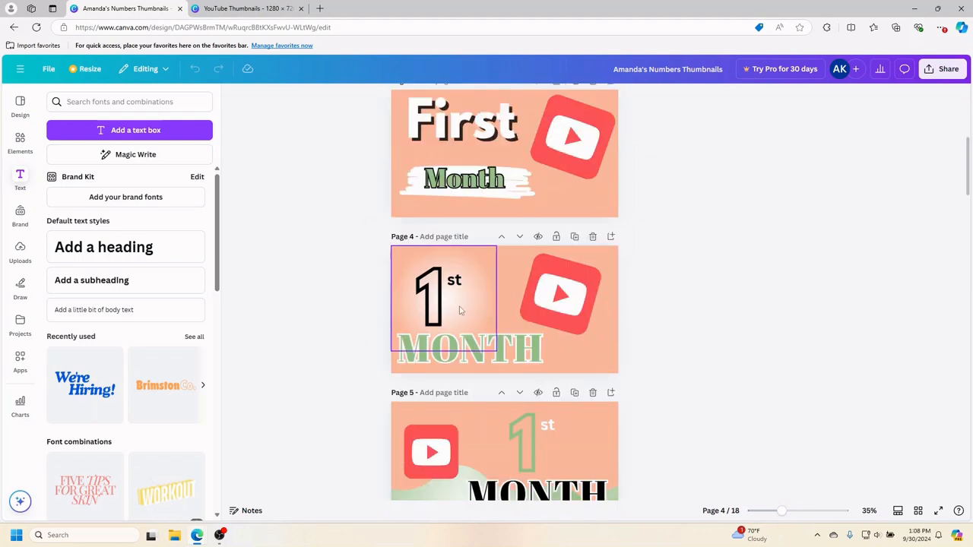
mouse_move(461, 309)
left_mouse_down()
mouse_move(454, 326)
mouse_move(458, 305)
mouse_move(538, 364)
mouse_move(566, 293)
mouse_move(471, 300)
mouse_move(457, 309)
left_mouse_up()
Step: Nudge the green and peach gradient glows in page 6's background slightly up and to the left
scroll(695, 304, "down", 2)
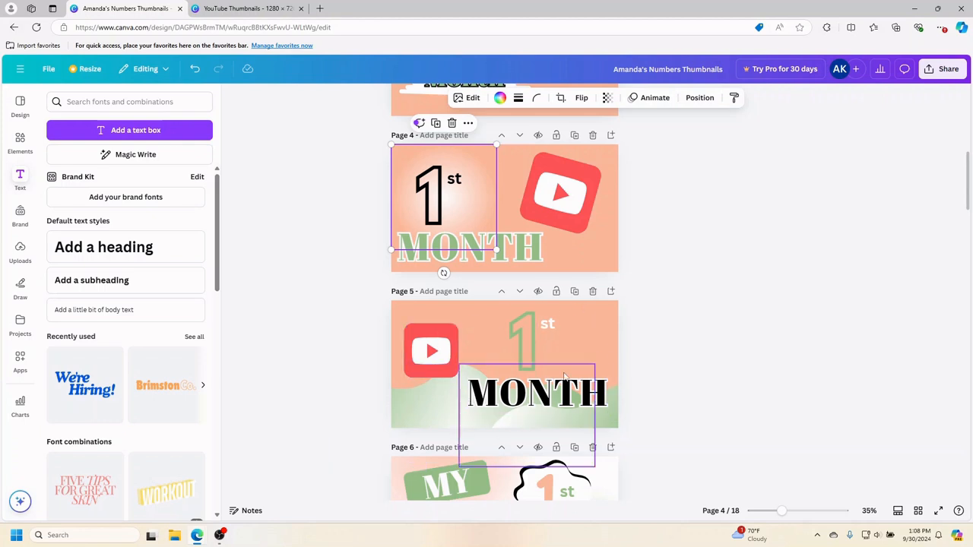
scroll(556, 351, "down", 3)
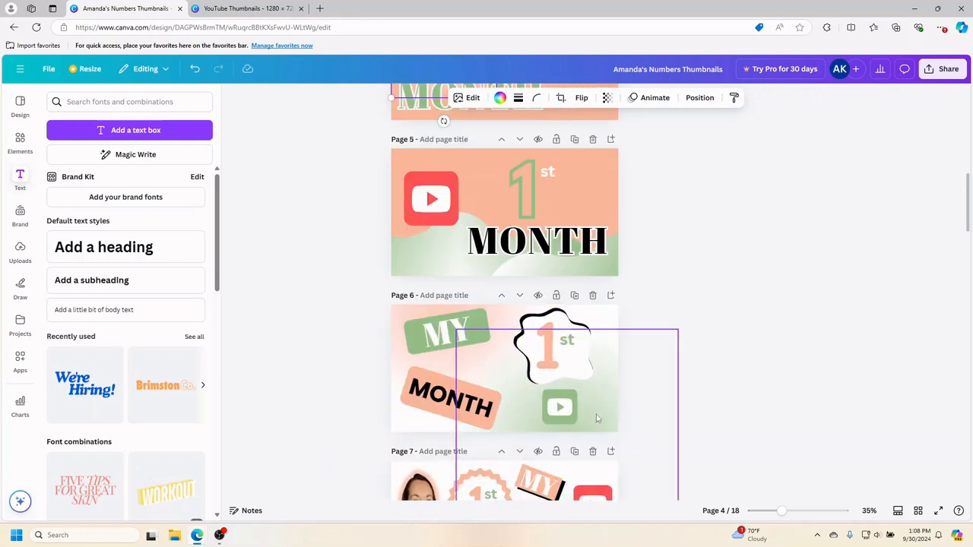
left_click_drag(597, 418, 581, 398)
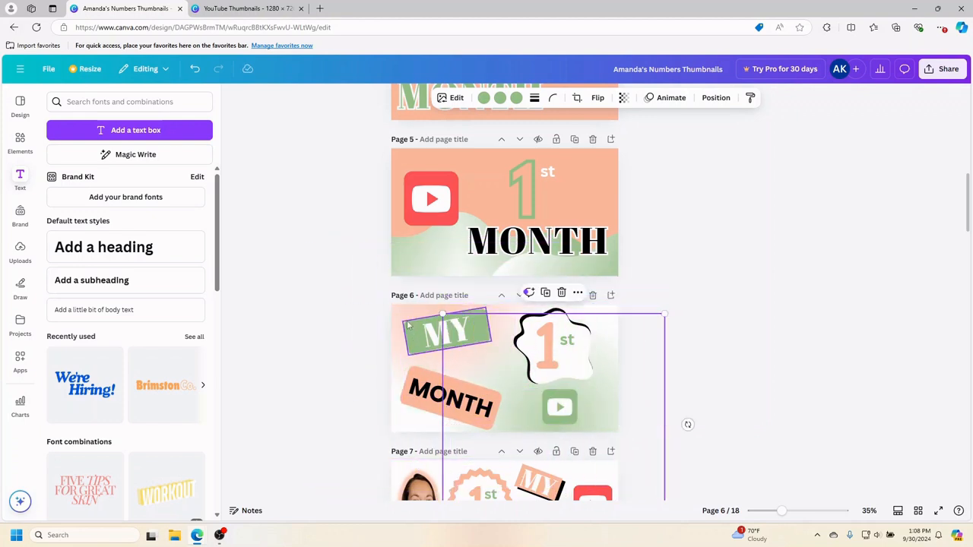
mouse_move(404, 314)
left_mouse_down()
mouse_move(373, 332)
mouse_move(401, 311)
left_mouse_up()
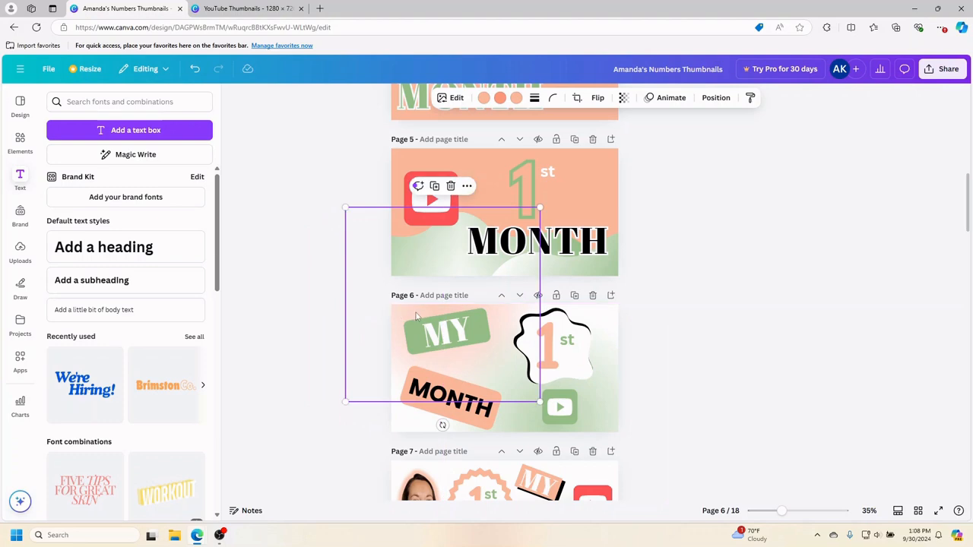
Step: Examine the numbered monthly thumbnails from page 7 to page 13, comparing their badges, photos and text effects
scroll(673, 313, "down", 3)
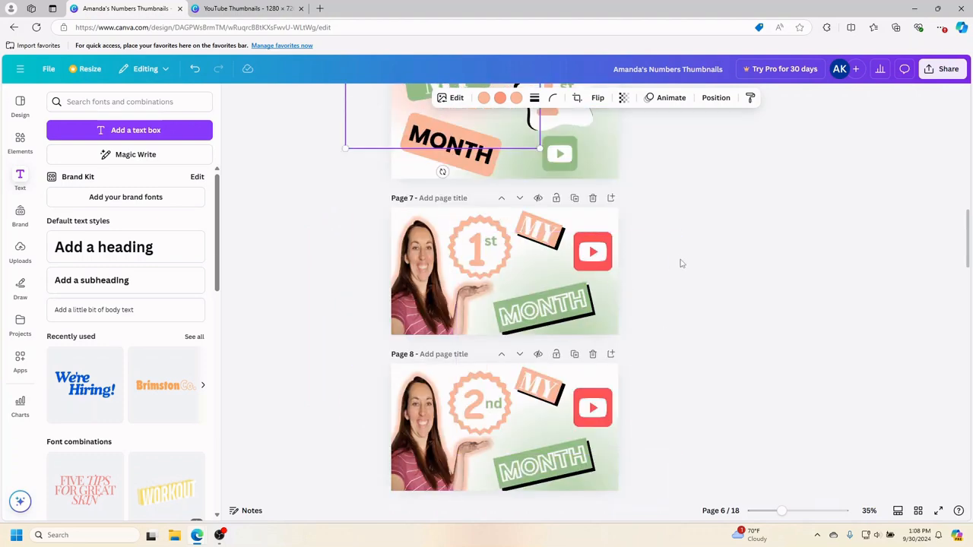
scroll(677, 266, "down", 4)
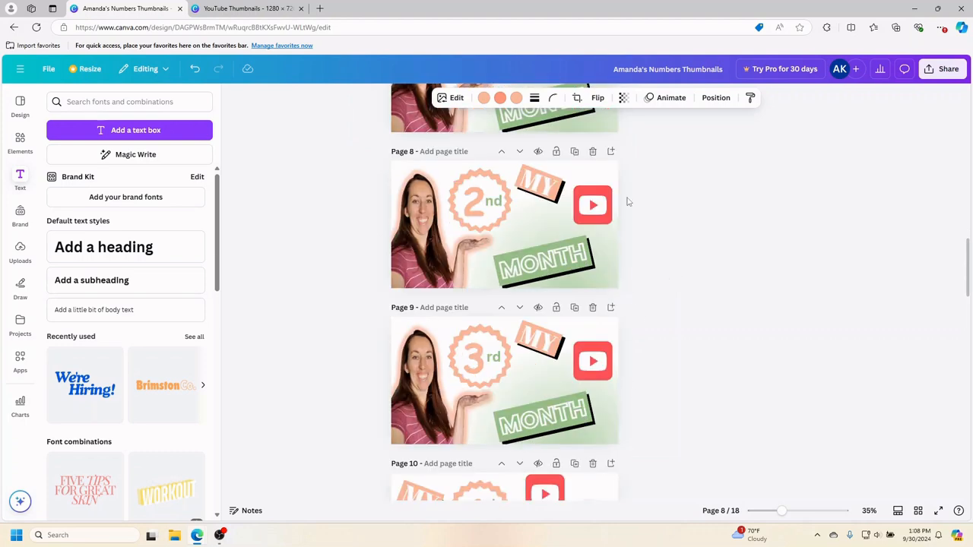
scroll(627, 202, "up", 2)
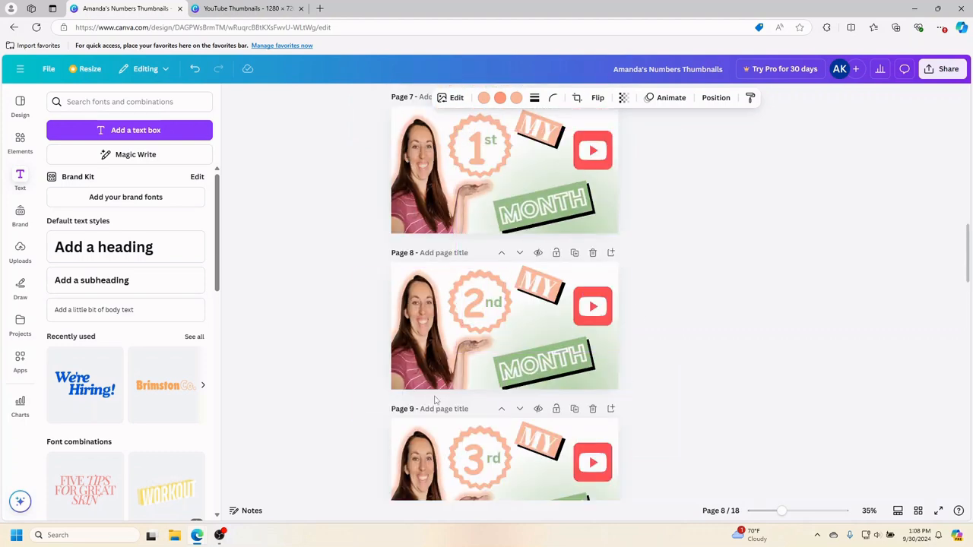
scroll(685, 352, "down", 3)
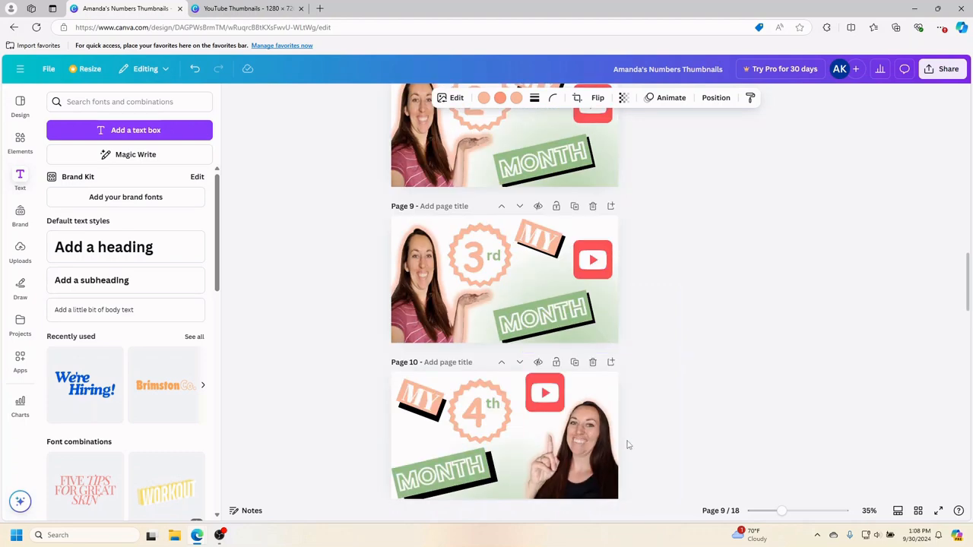
scroll(608, 456, "down", 4)
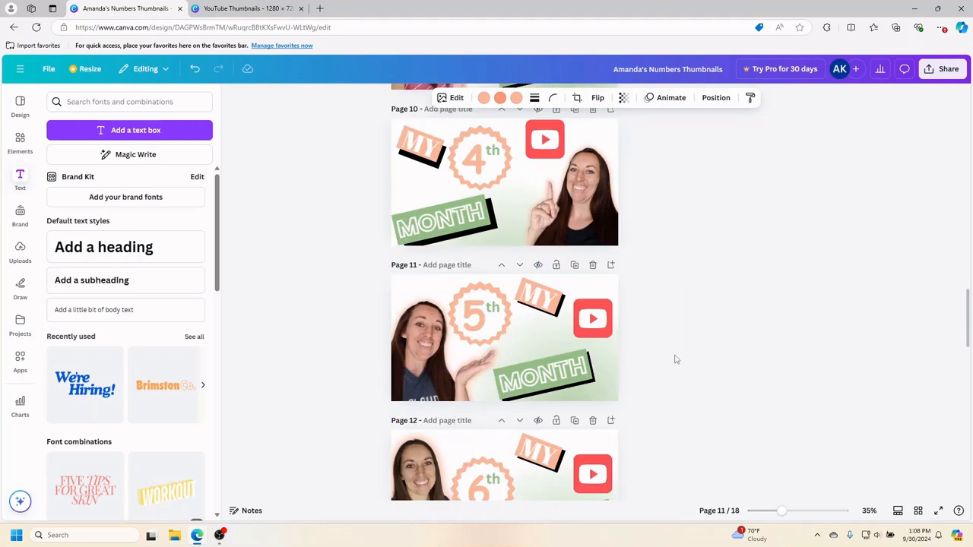
scroll(672, 358, "down", 3)
scroll(672, 358, "down", 4)
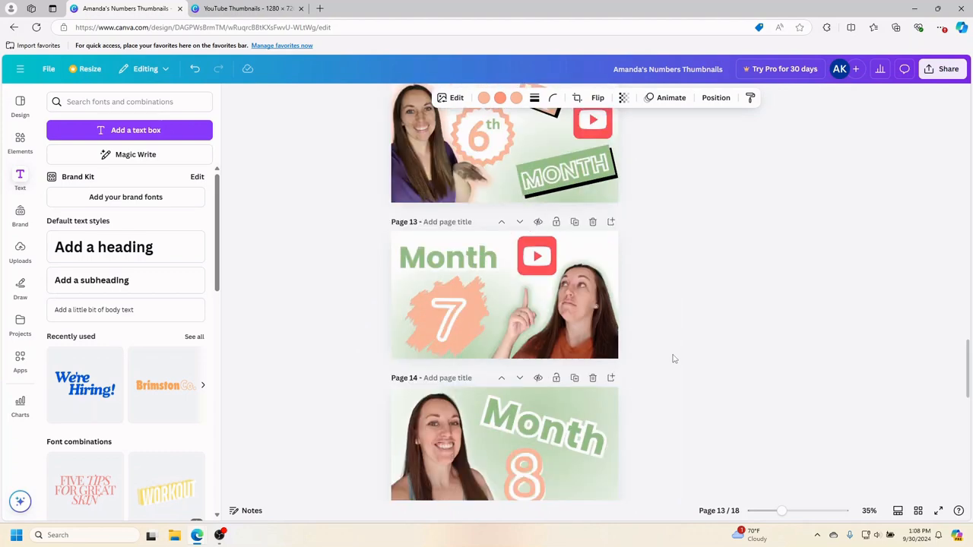
Step: Examine the remaining thumbnails from page 14 through page 18 and return to page 1
scroll(668, 358, "down", 2)
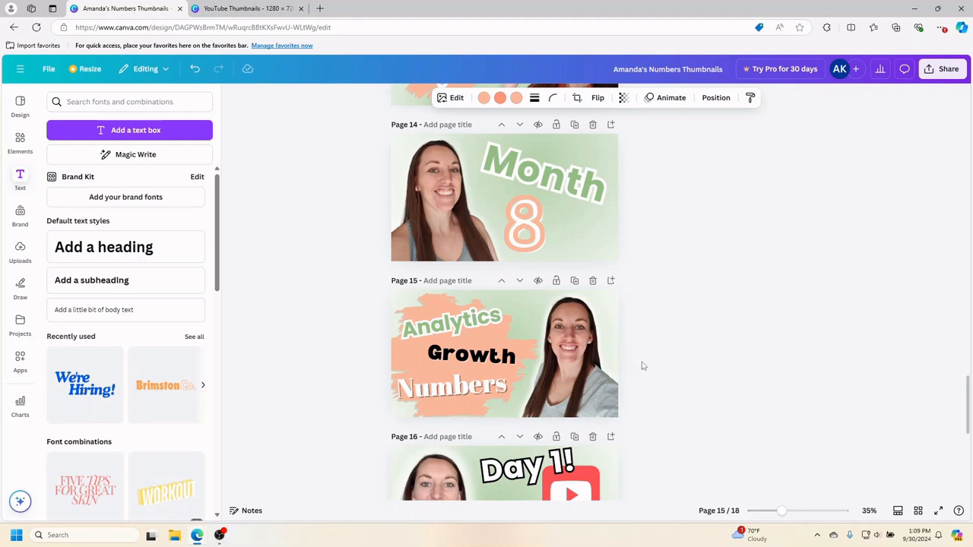
scroll(648, 363, "down", 2)
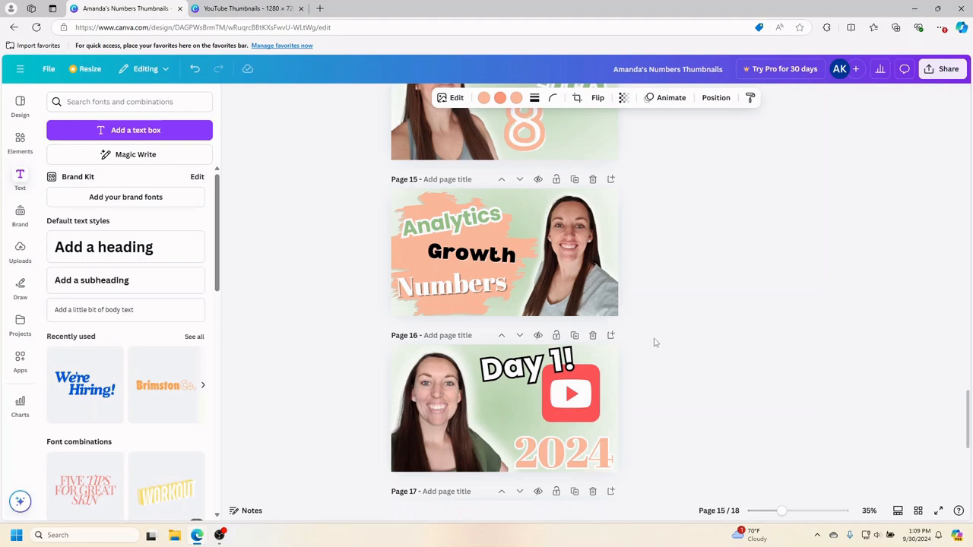
scroll(566, 395, "down", 1)
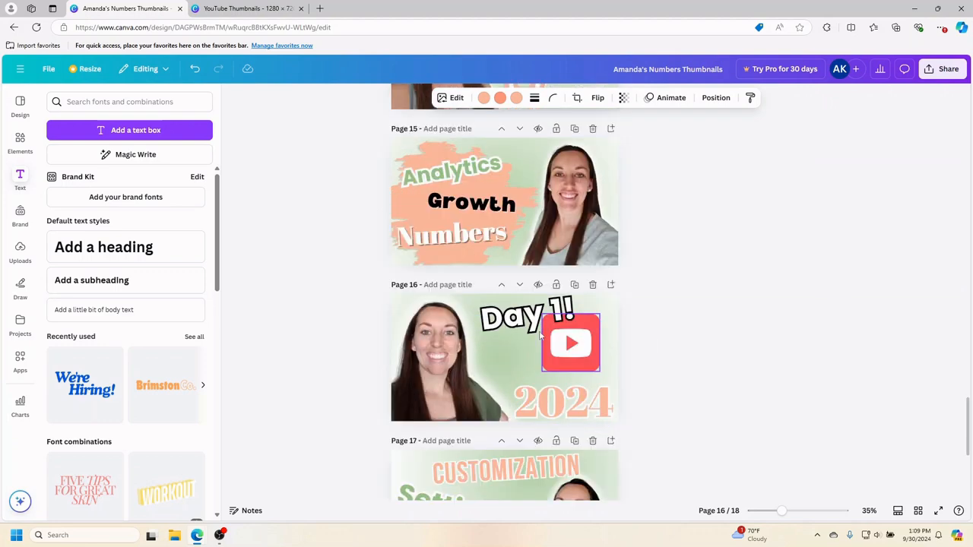
scroll(701, 346, "down", 4)
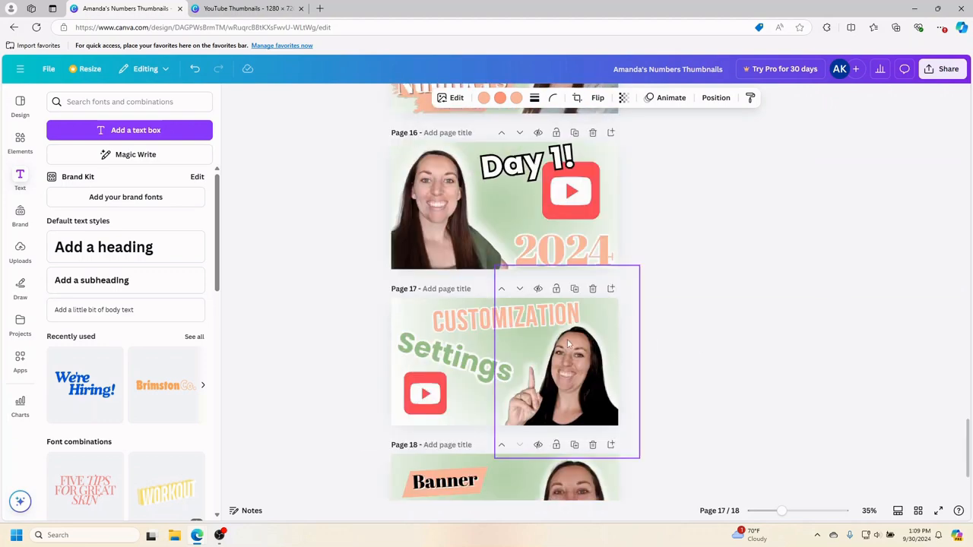
scroll(707, 348, "down", 2)
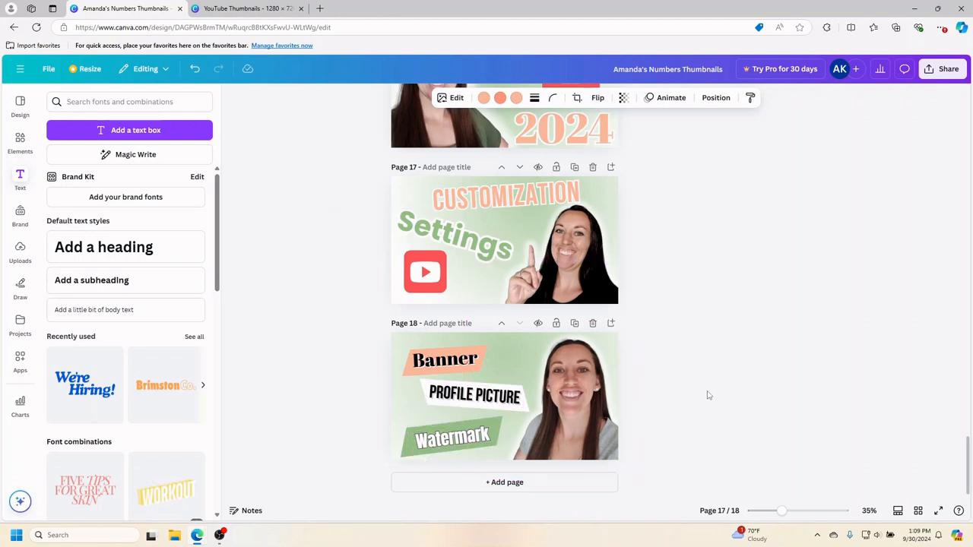
scroll(708, 392, "up", 20)
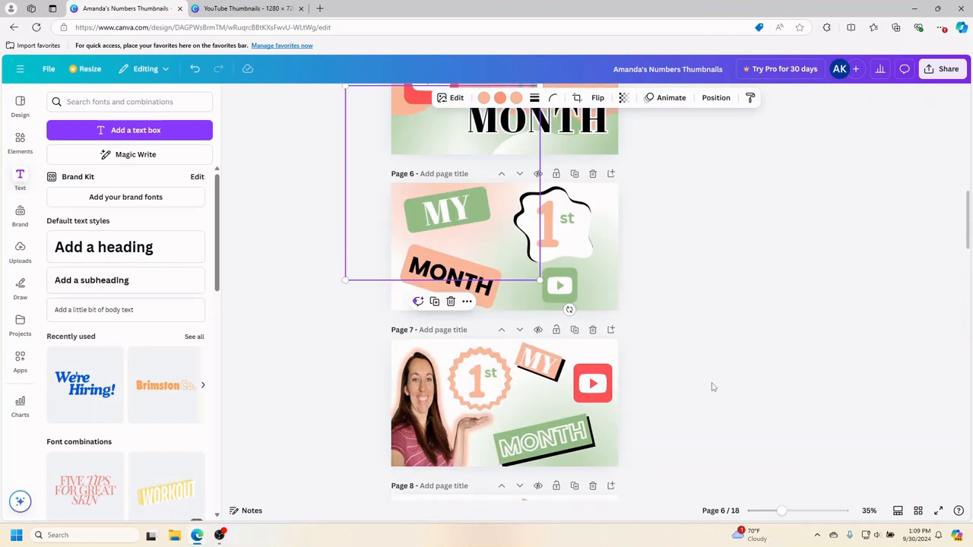
scroll(712, 388, "up", 7)
scroll(671, 305, "up", 2)
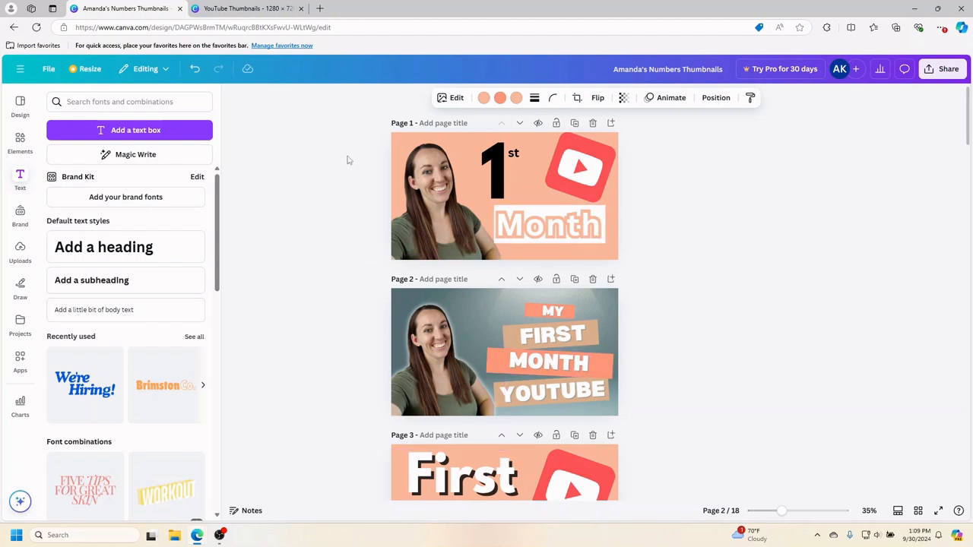
Step: Switch to the YouTube Thumbnails design, enlarge its page view to 36% and go to the last pages, 95 and 96
left_click(275, 10)
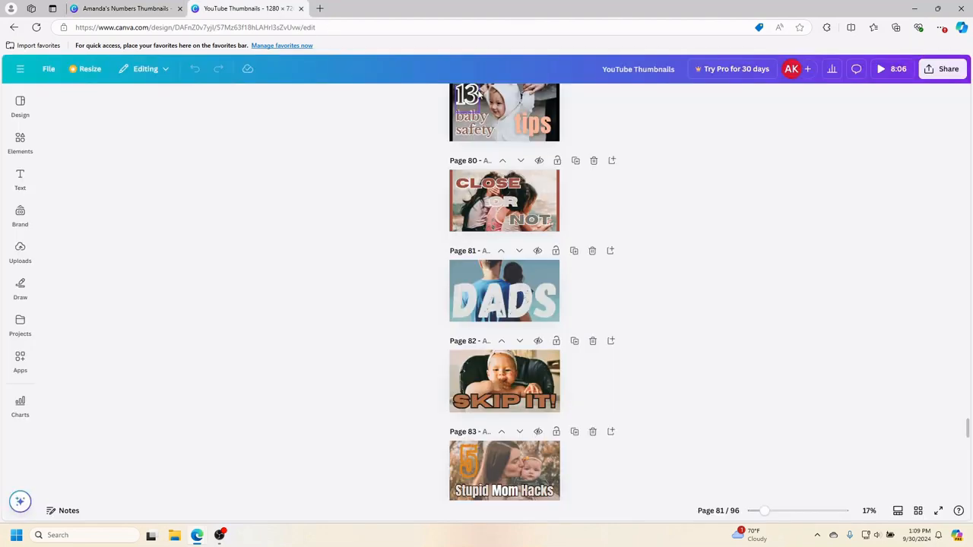
left_click_drag(765, 512, 785, 510)
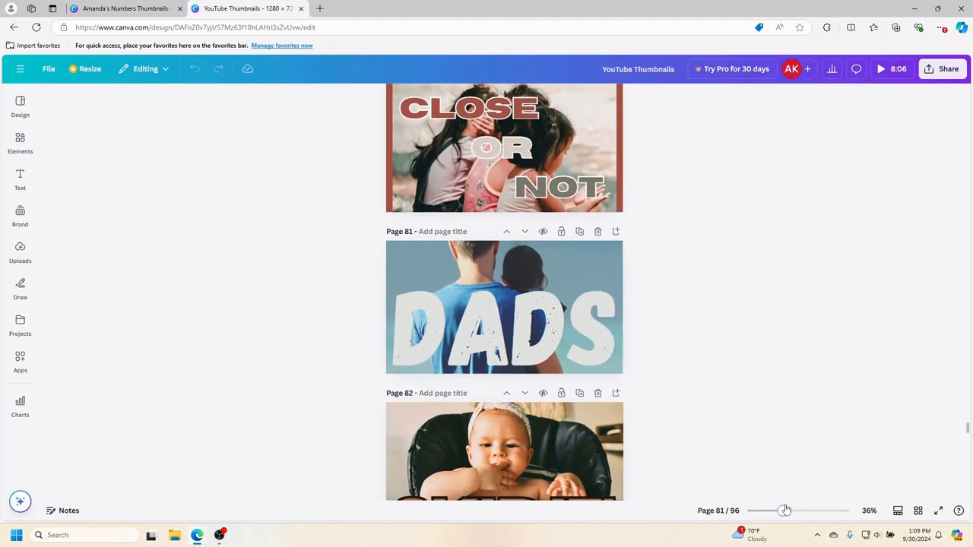
left_click_drag(968, 430, 968, 510)
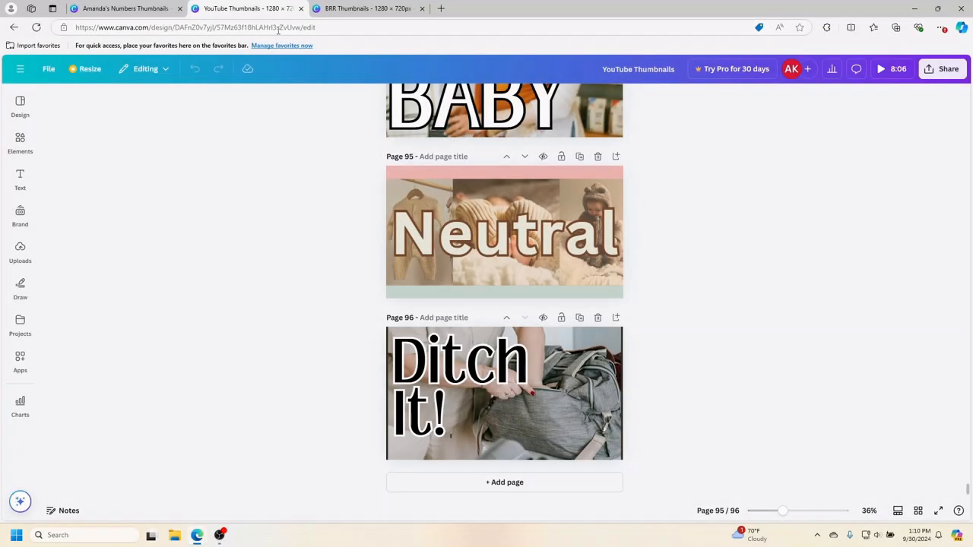
Step: Switch to the BRR Thumbnails design and examine its Baby Registry Review thumbnails from page 1 to about page 15
left_click(366, 8)
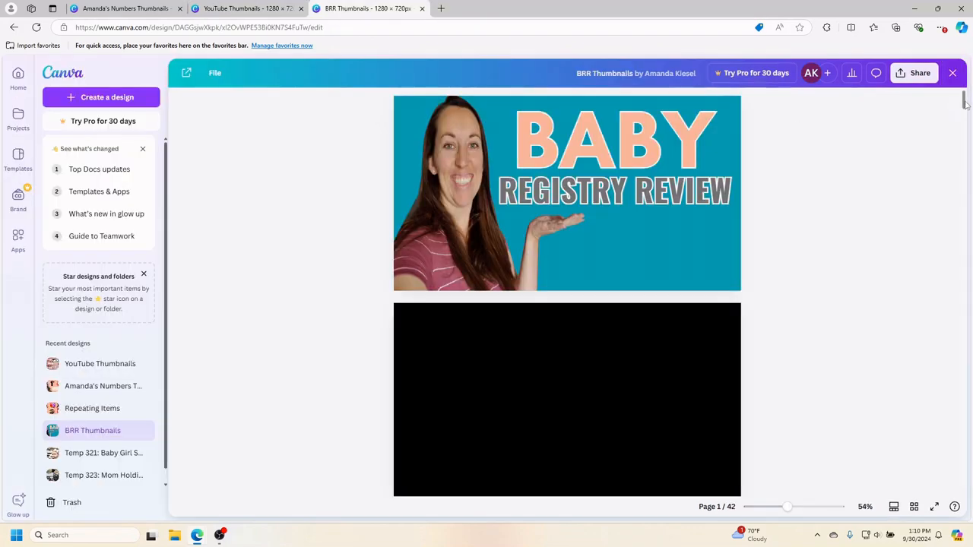
left_click_drag(965, 105, 967, 151)
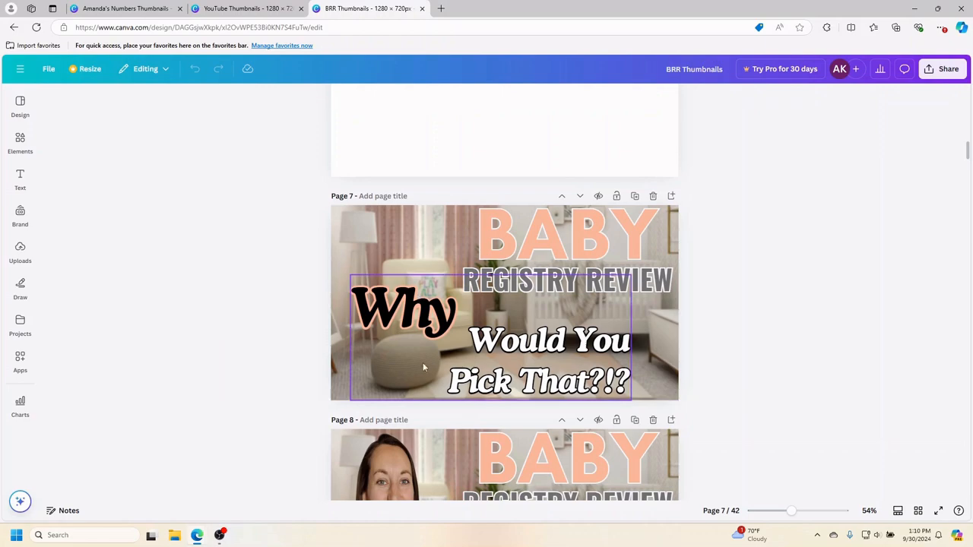
scroll(846, 294, "down", 6)
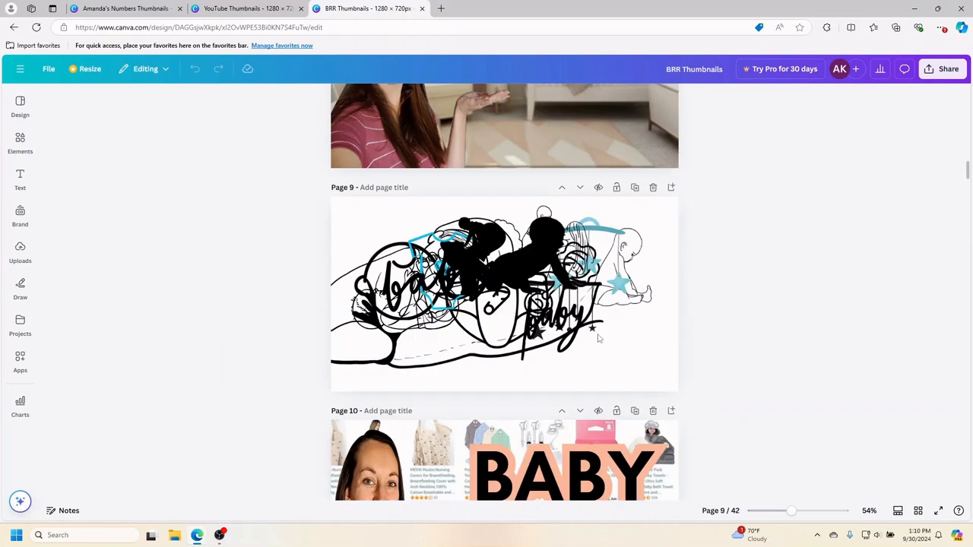
scroll(812, 306, "down", 2)
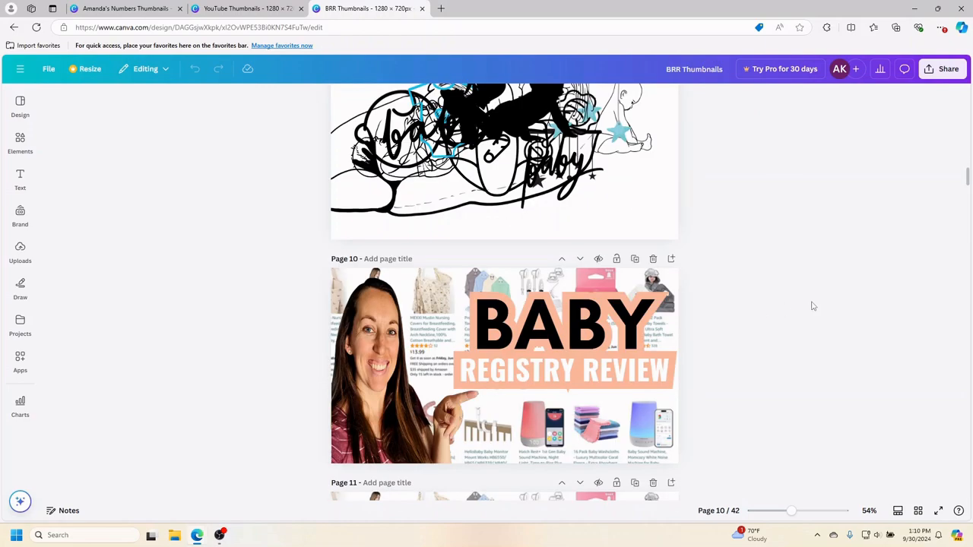
scroll(812, 305, "down", 1)
scroll(791, 321, "down", 1)
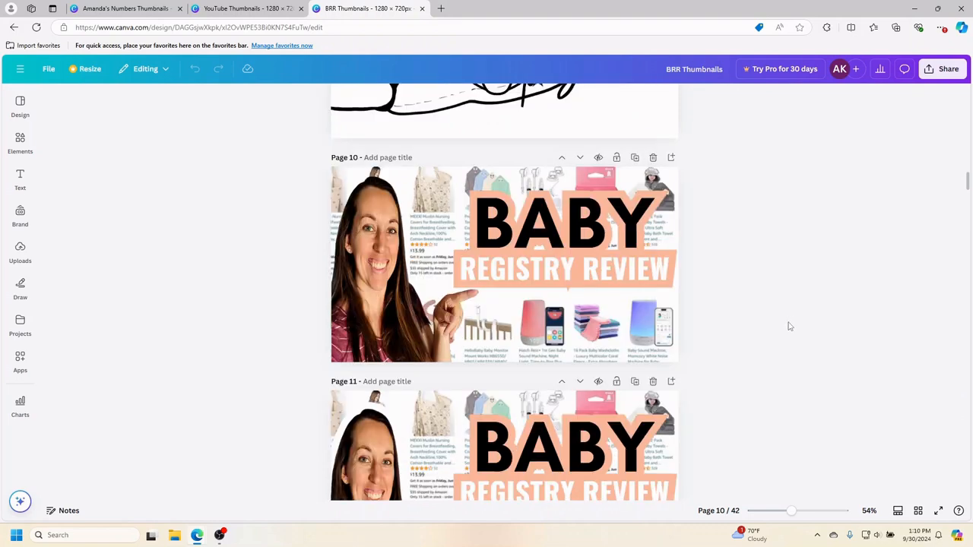
scroll(778, 332, "down", 2)
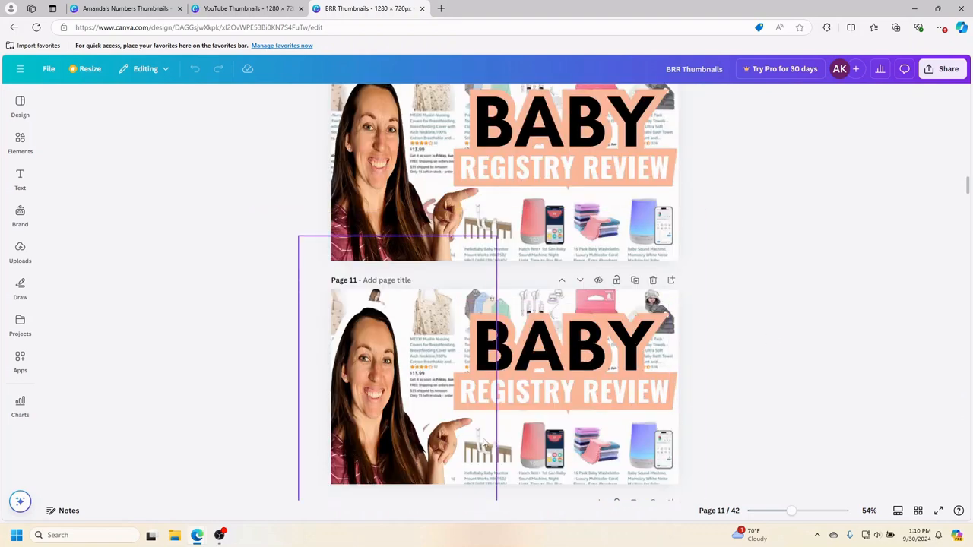
scroll(779, 373, "down", 9)
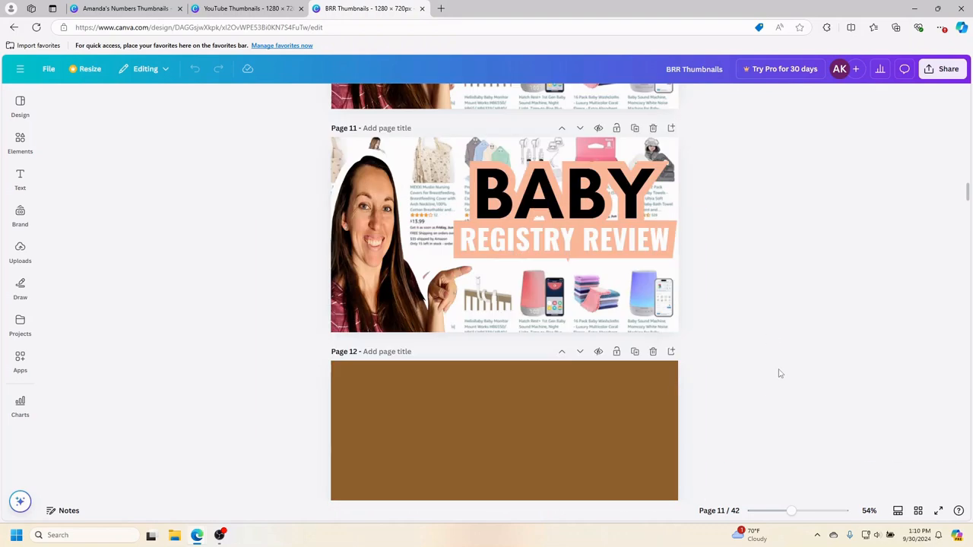
scroll(777, 376, "down", 5)
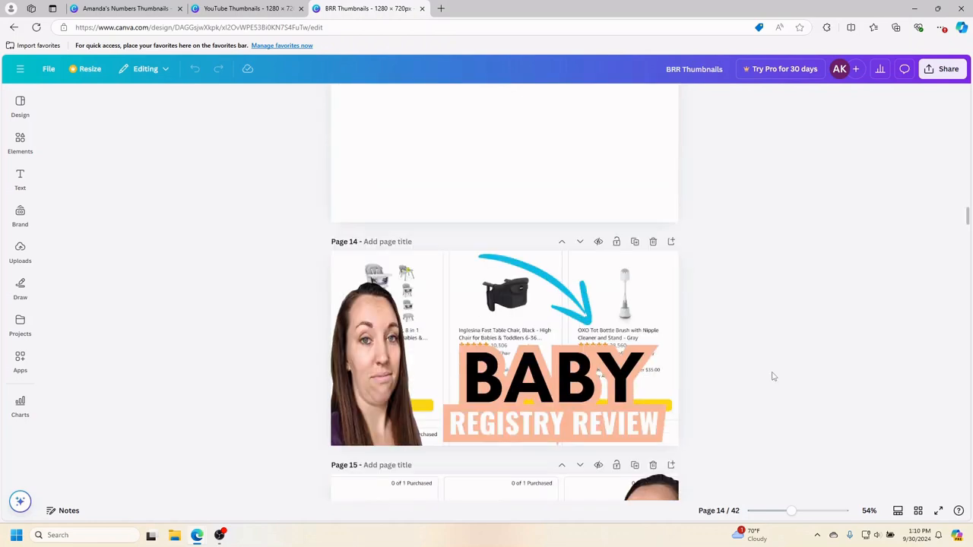
scroll(772, 376, "down", 2)
scroll(771, 377, "down", 3)
Step: Reduce the page view to 19% and examine the baby registry thumbnails between pages 16 and 31
left_click_drag(791, 511, 767, 511)
scroll(639, 415, "down", 10)
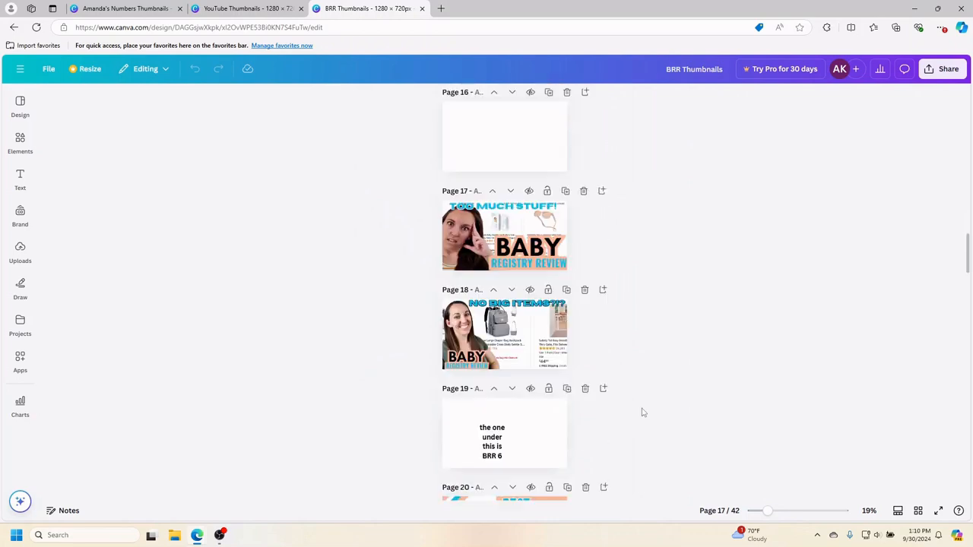
scroll(609, 426, "down", 2)
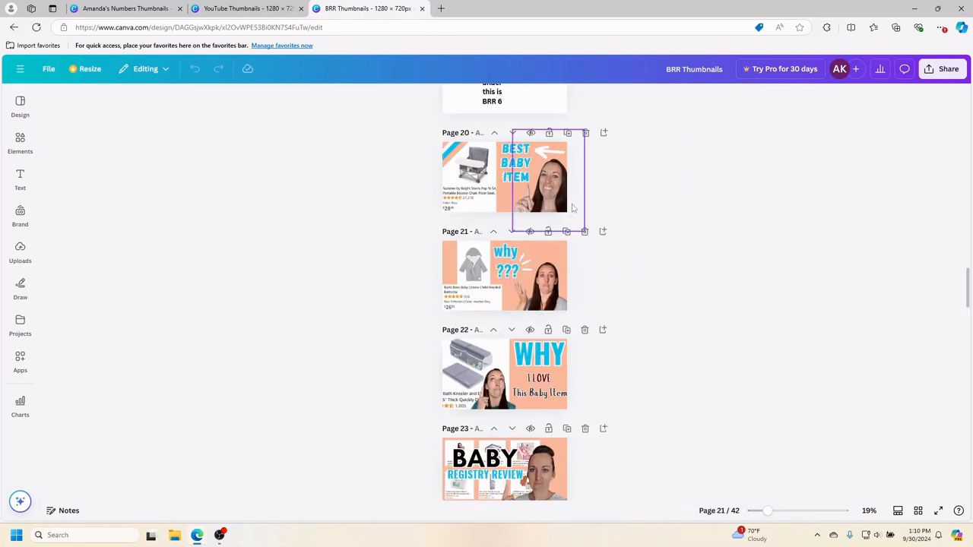
scroll(636, 349, "down", 1)
scroll(639, 348, "down", 6)
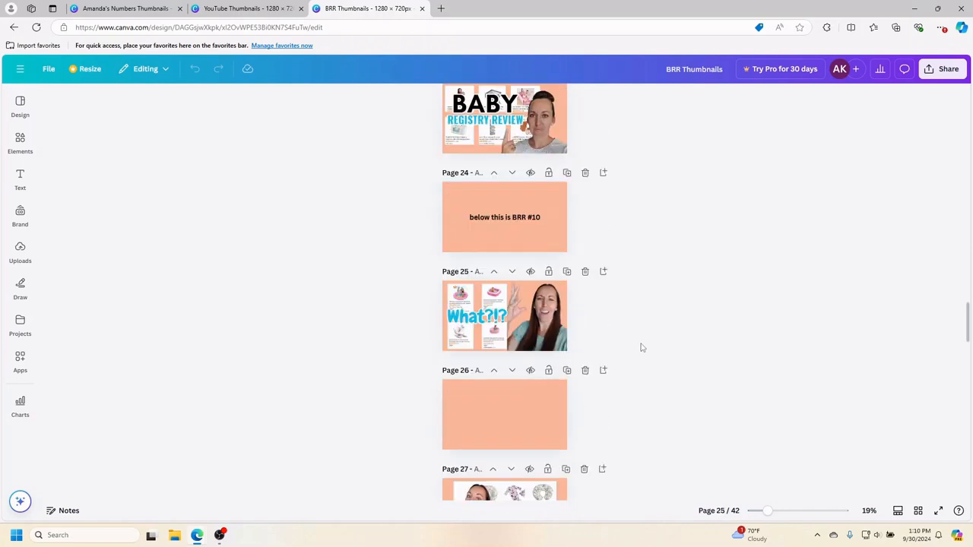
scroll(640, 347, "down", 3)
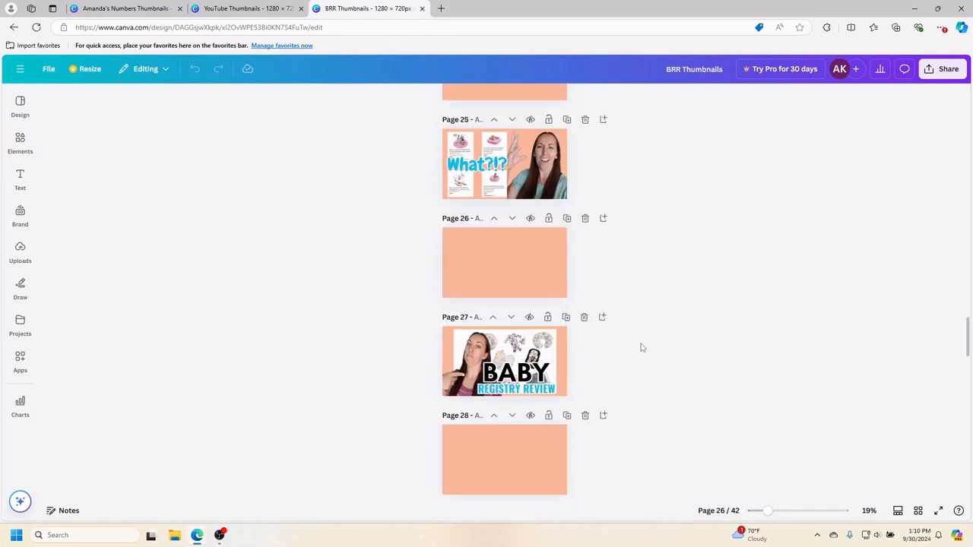
scroll(640, 347, "down", 5)
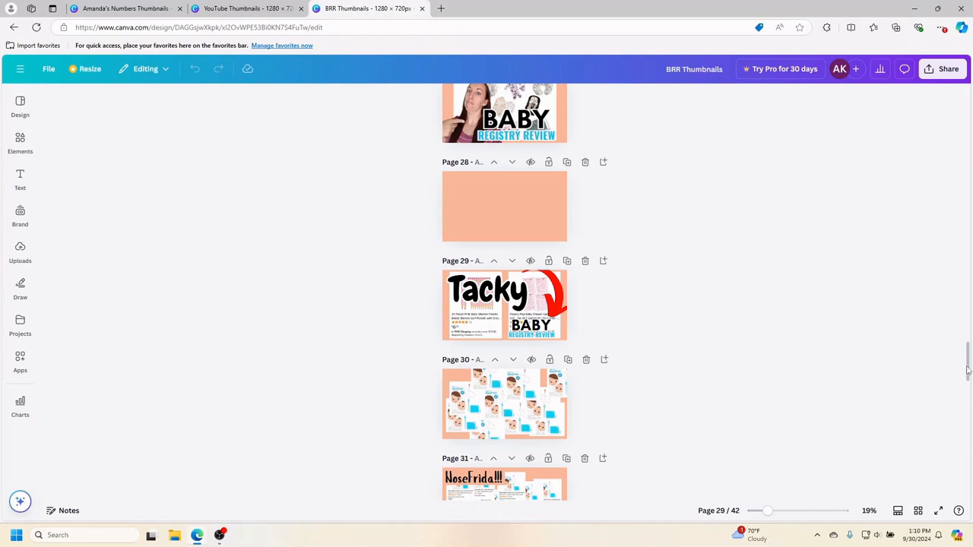
scroll(614, 294, "up", 12)
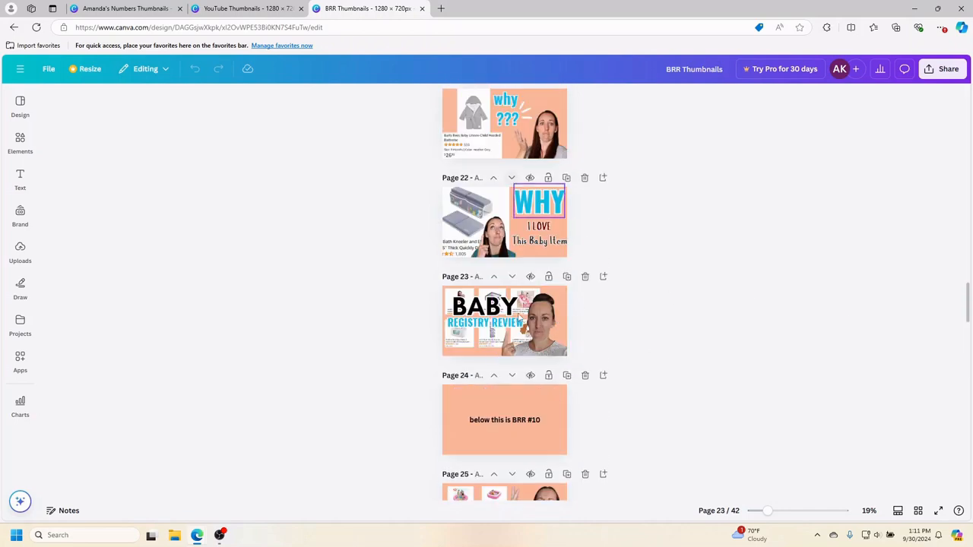
Step: Return to the YouTube Thumbnails design and examine its thumbnails from page 96 back to page 87
key("ctrl+shift+Tab")
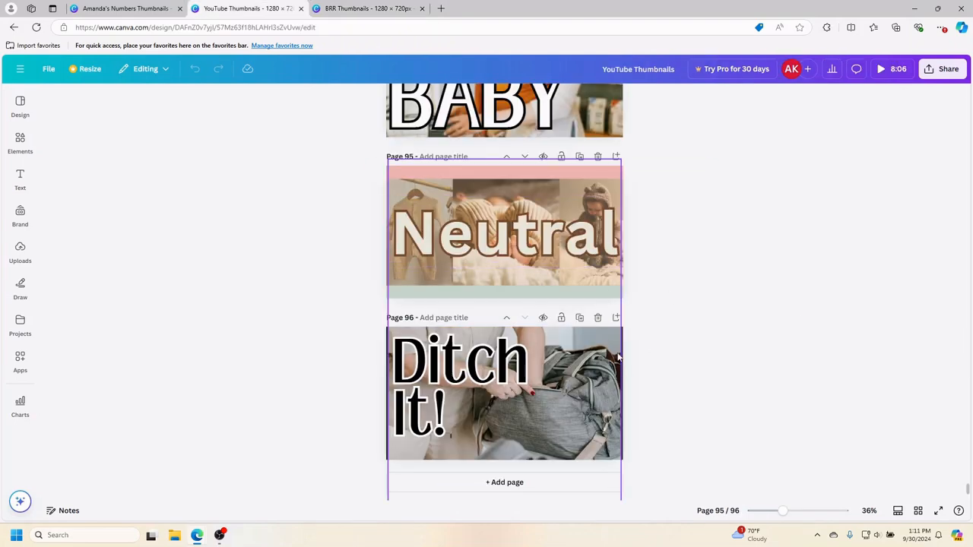
scroll(670, 335, "up", 15)
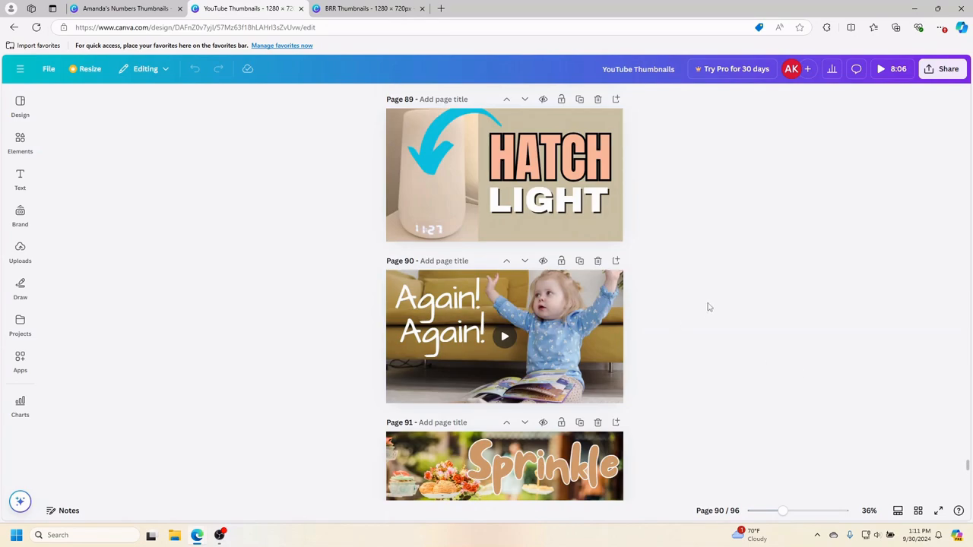
scroll(682, 300, "up", 2)
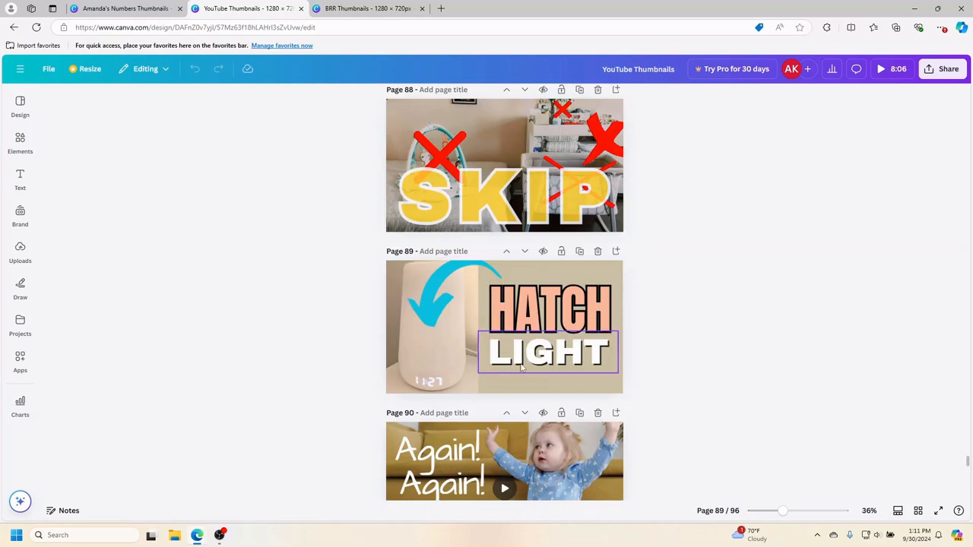
scroll(781, 290, "up", 1)
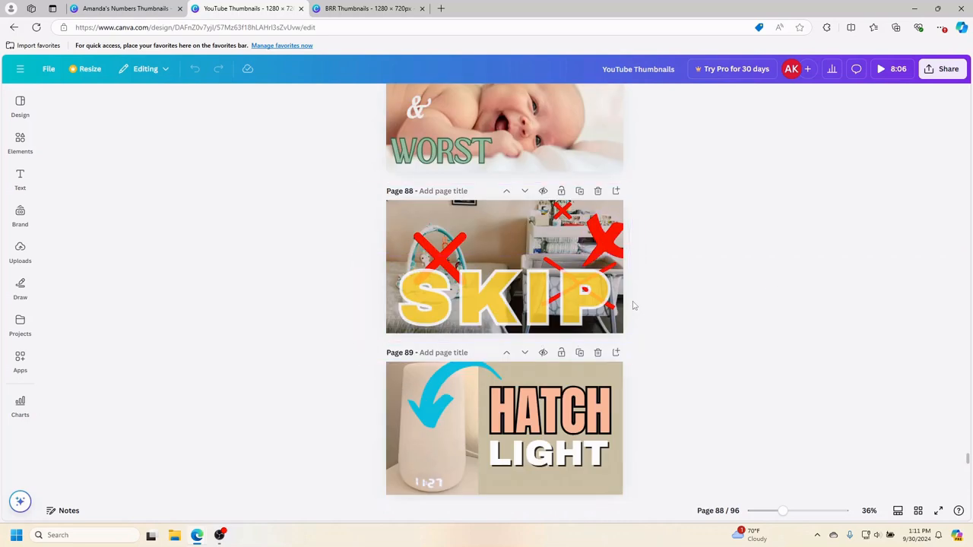
scroll(697, 312, "up", 1)
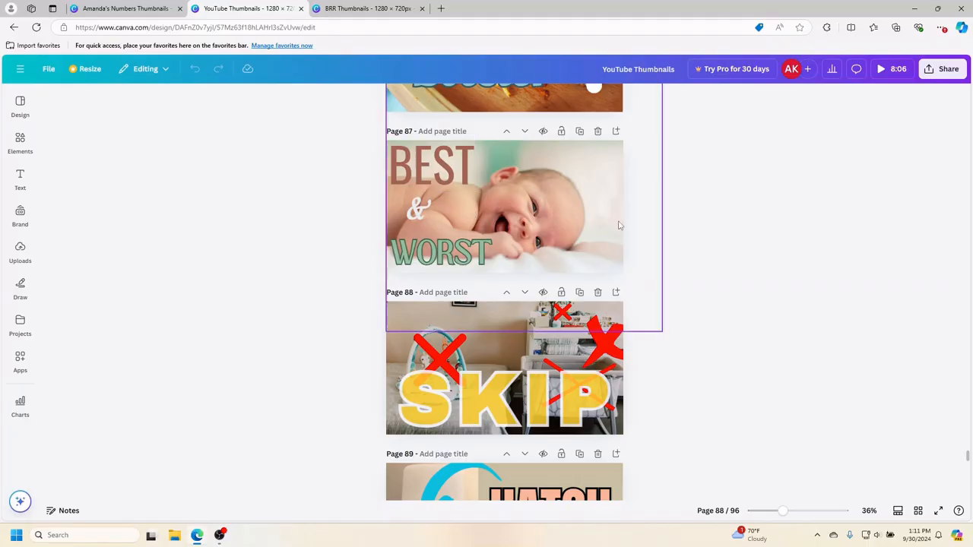
Step: Examine the YouTube thumbnails from page 87 through page 96, comparing their wording, text effects and layouts
scroll(676, 211, "down", 2)
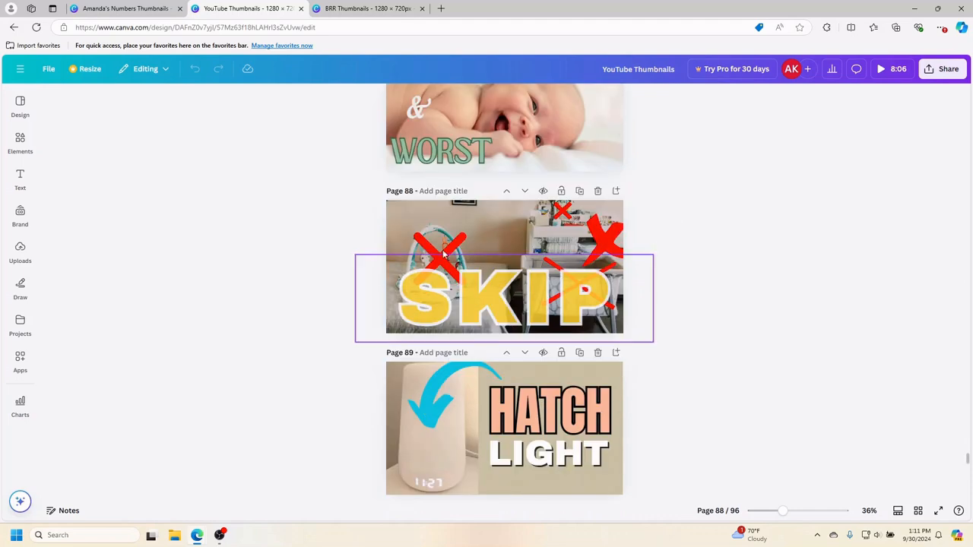
scroll(680, 259, "down", 1)
scroll(679, 259, "down", 6)
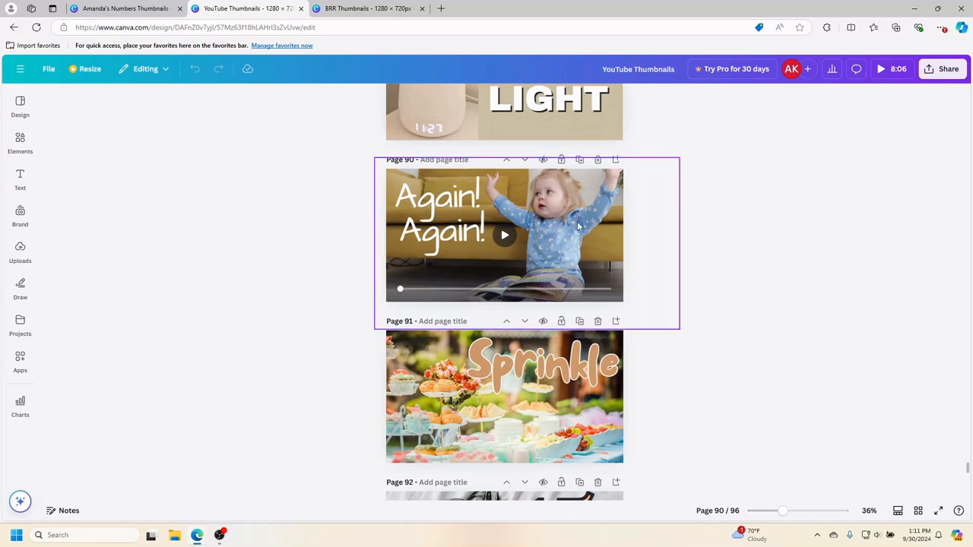
scroll(577, 226, "down", 1)
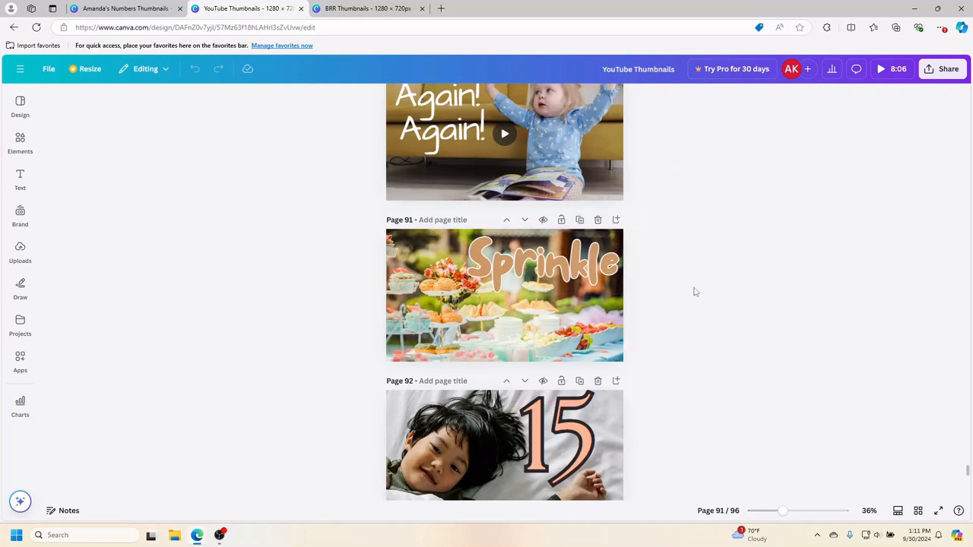
scroll(694, 291, "down", 2)
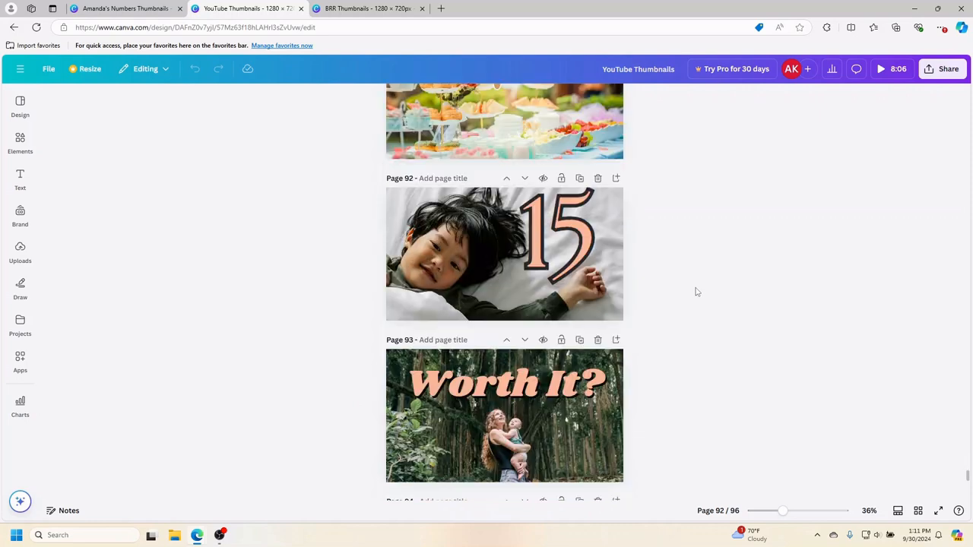
scroll(674, 232, "down", 2)
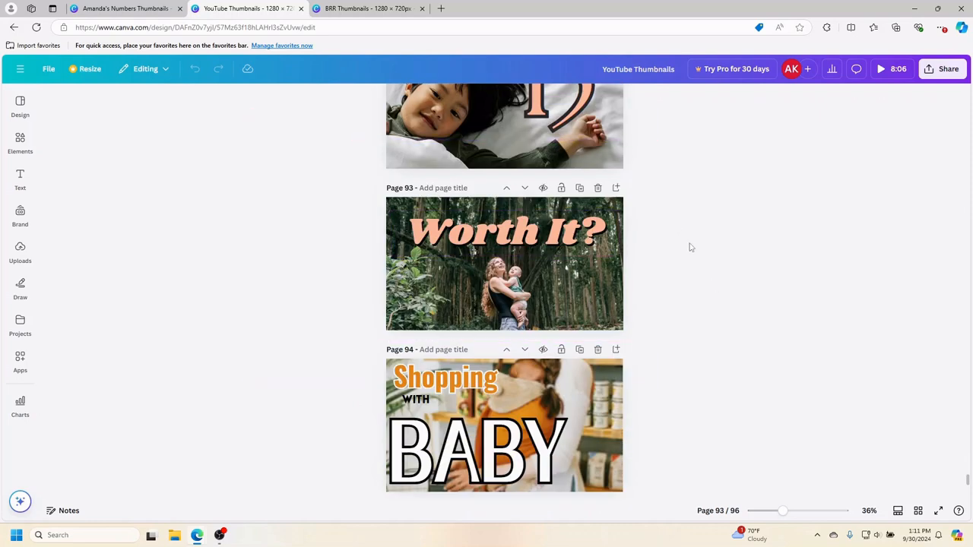
scroll(661, 259, "down", 2)
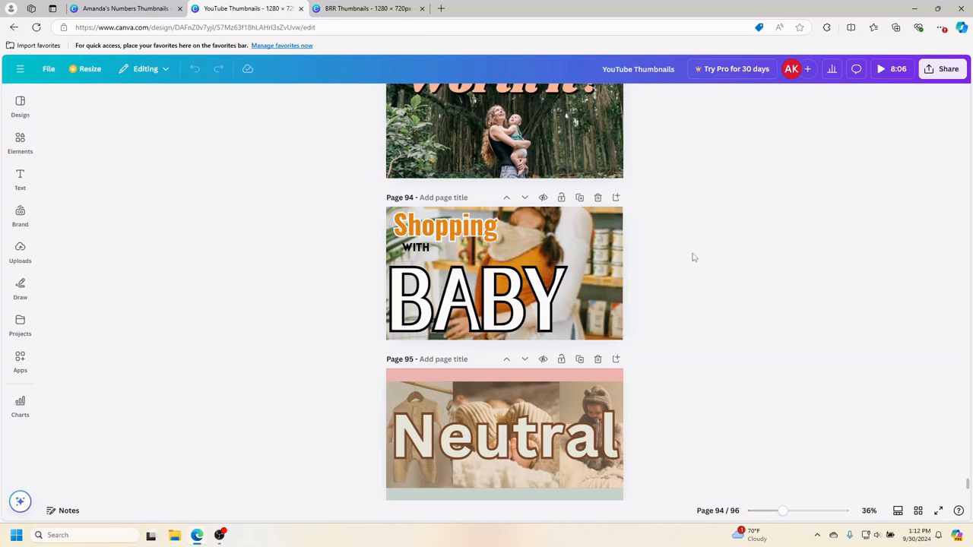
scroll(693, 256, "down", 3)
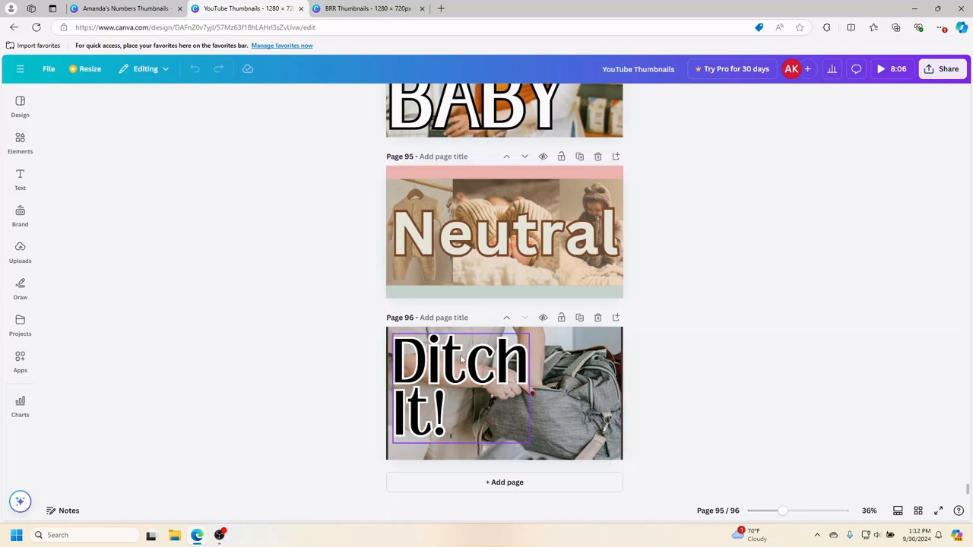
Step: Review the YouTube thumbnails backwards from page 96 to page 80
scroll(769, 317, "up", 15)
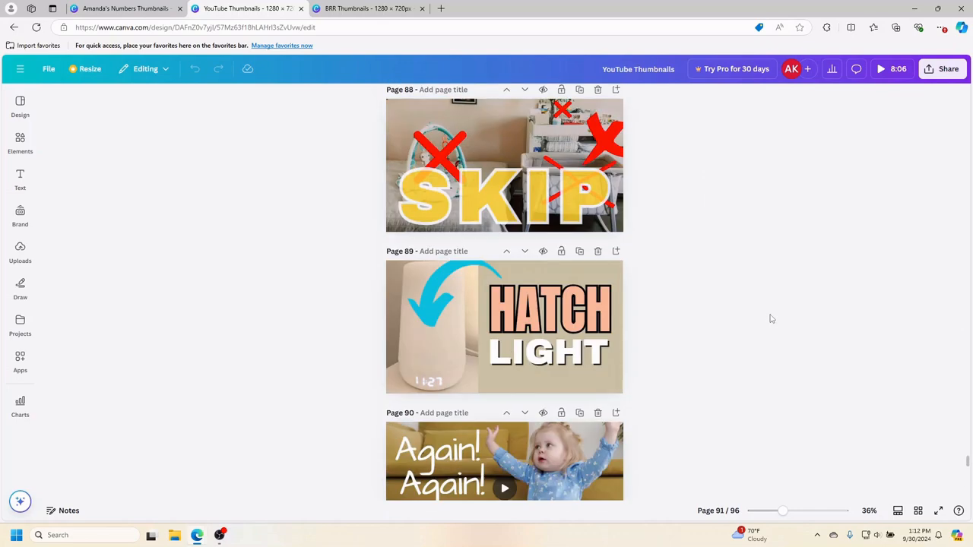
scroll(769, 318, "up", 10)
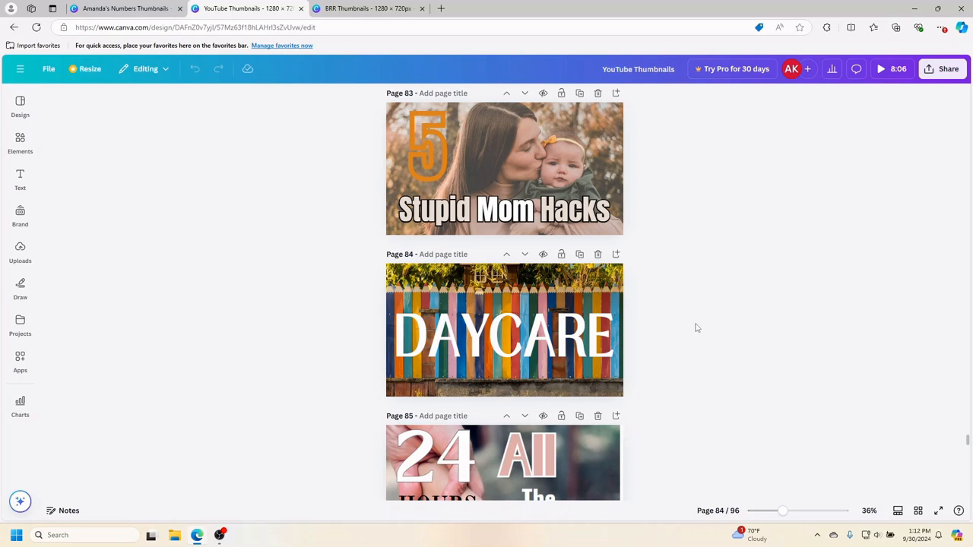
scroll(698, 327, "up", 2)
scroll(621, 229, "up", 2)
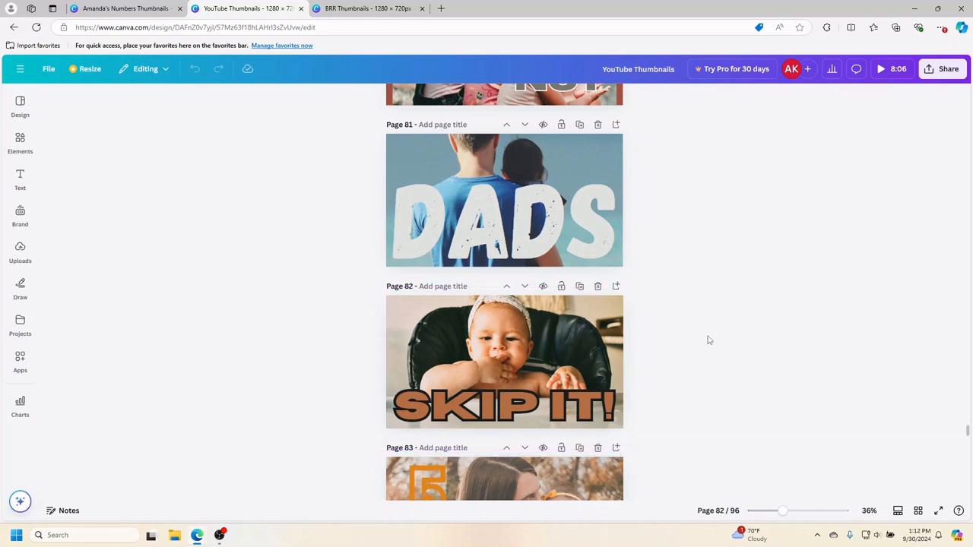
scroll(712, 338, "up", 2)
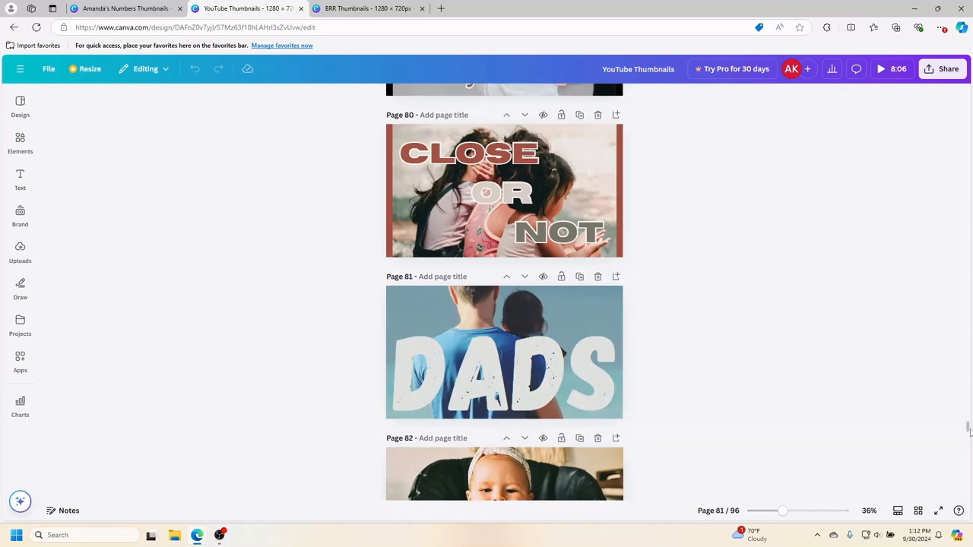
Step: Go to the oldest thumbnails at the start of the design and examine pages 1 through about 16
left_click_drag(968, 430, 967, 110)
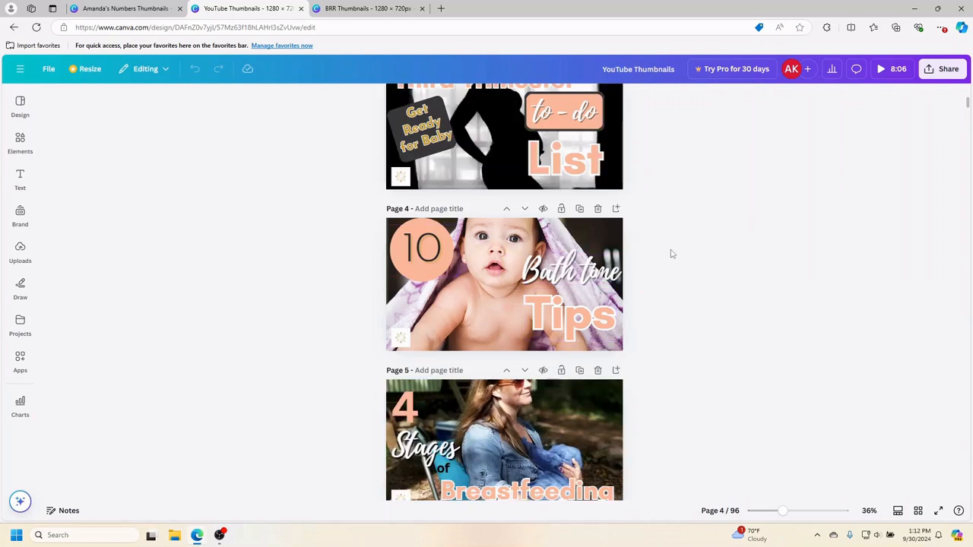
scroll(673, 254, "up", 1)
scroll(715, 230, "up", 2)
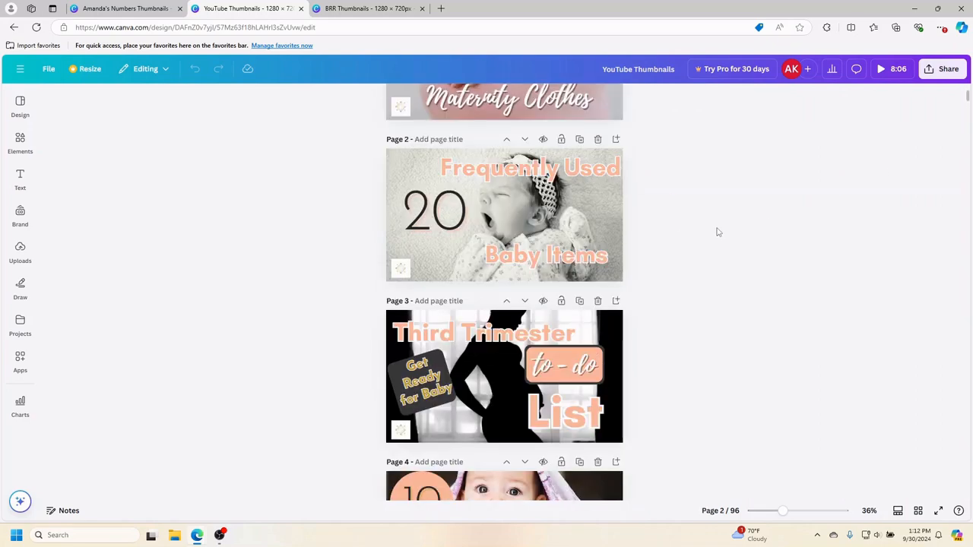
scroll(716, 232, "up", 2)
scroll(719, 236, "down", 18)
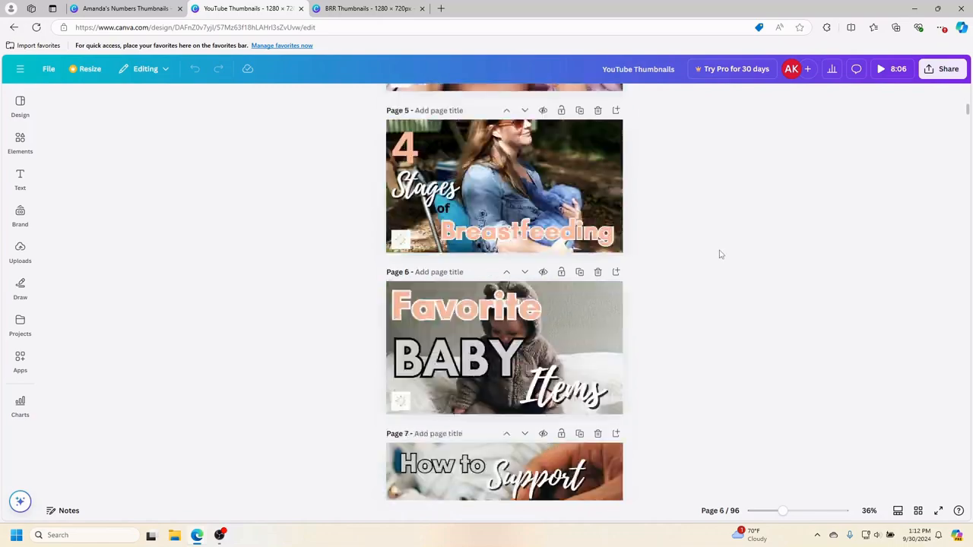
scroll(726, 260, "down", 9)
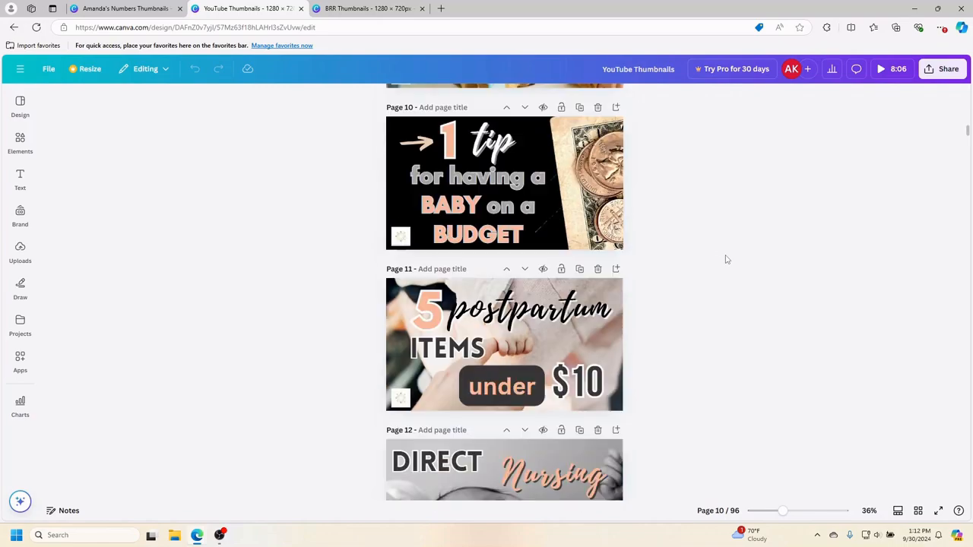
scroll(735, 262, "down", 3)
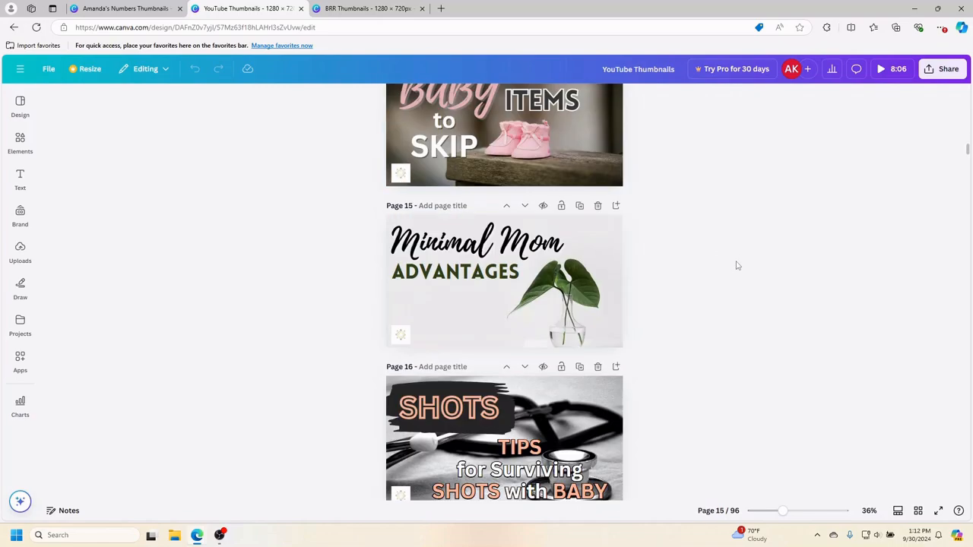
scroll(736, 268, "down", 5)
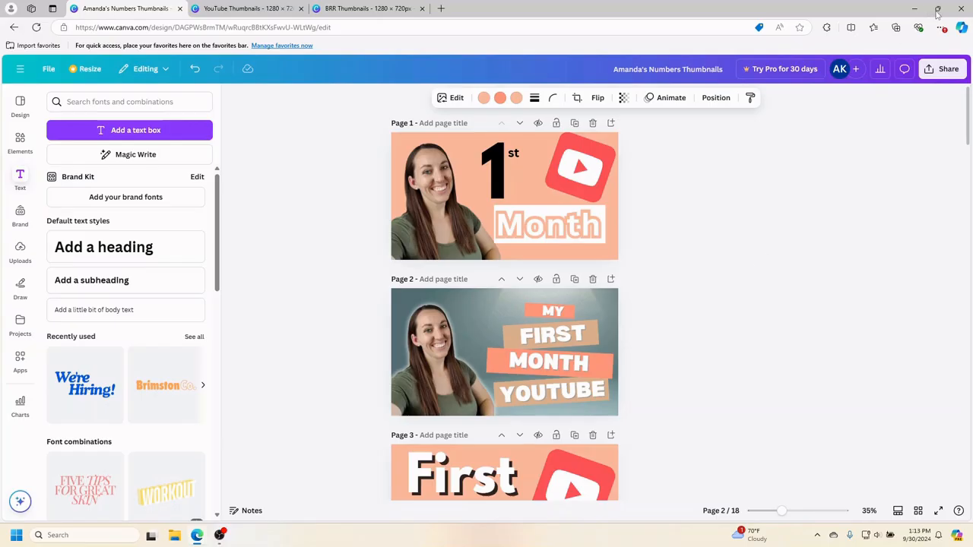
Step: Restore the browser window with the Numbers Thumbnails design to a smaller size, shift it slightly and widen it, leaving part of the desktop exposed
left_click(937, 13)
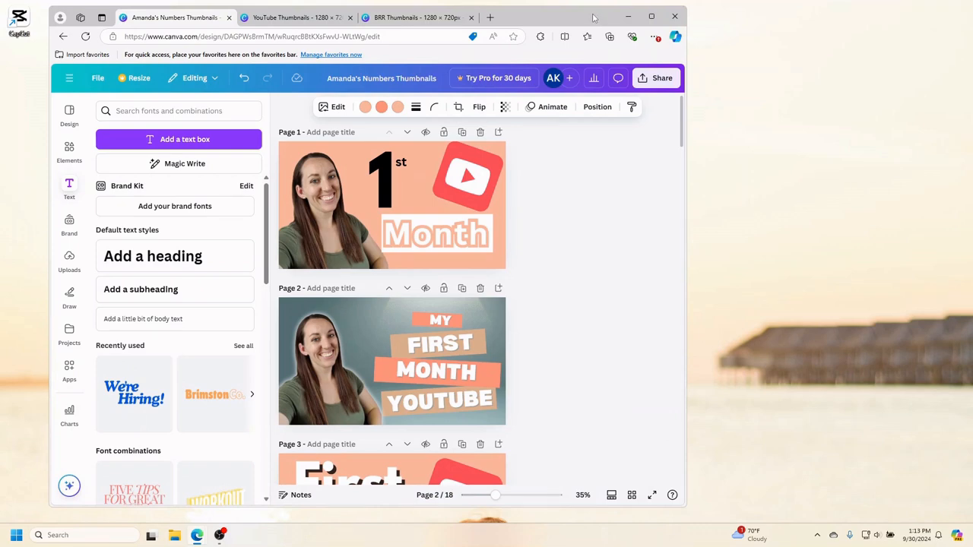
left_click_drag(593, 18, 611, 20)
left_click_drag(706, 212, 750, 212)
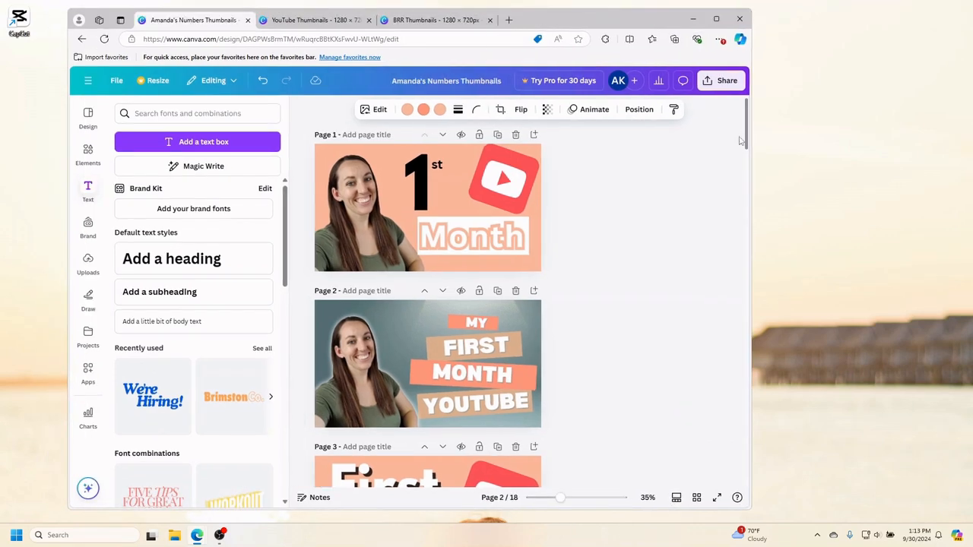
Step: Set up a download of the design as PNG with only page 1 selected instead of all pages
left_click(720, 90)
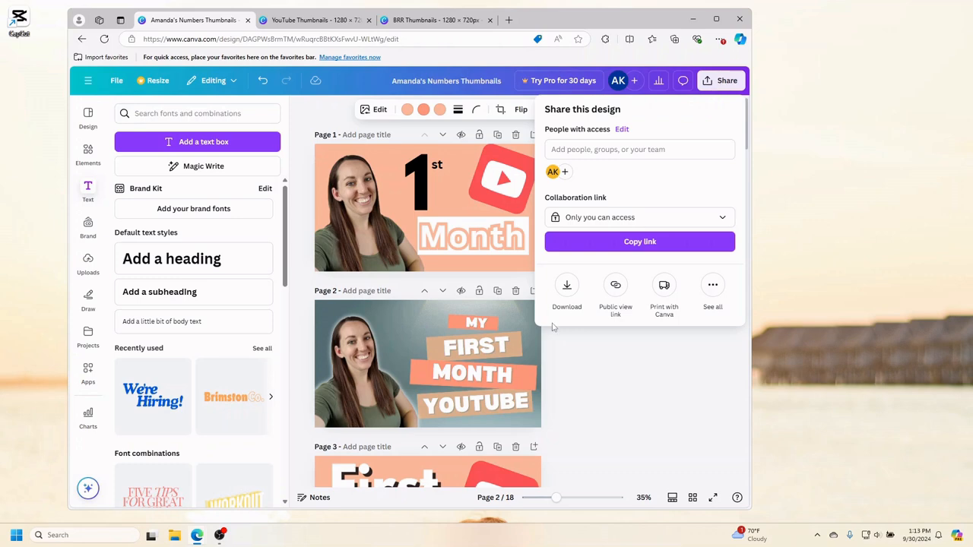
left_click(568, 283)
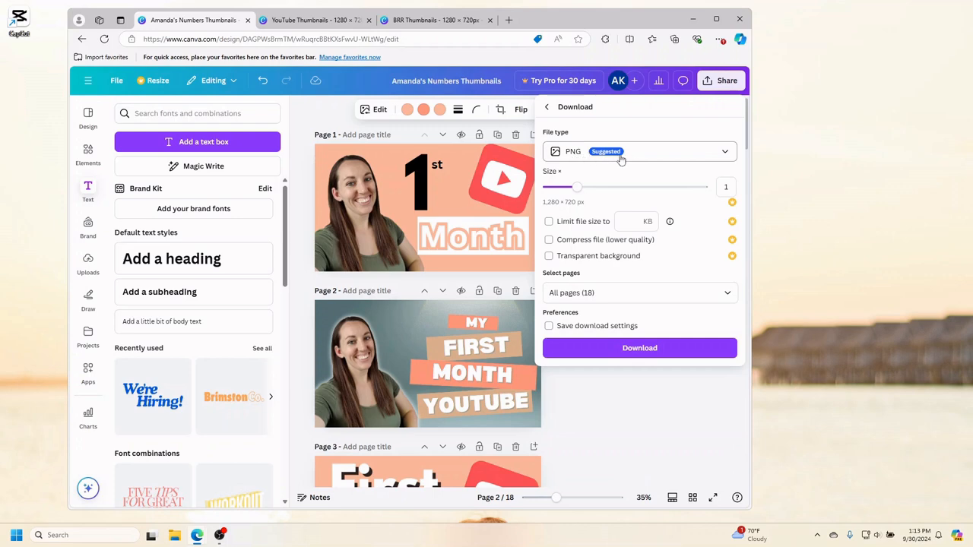
left_click(725, 302)
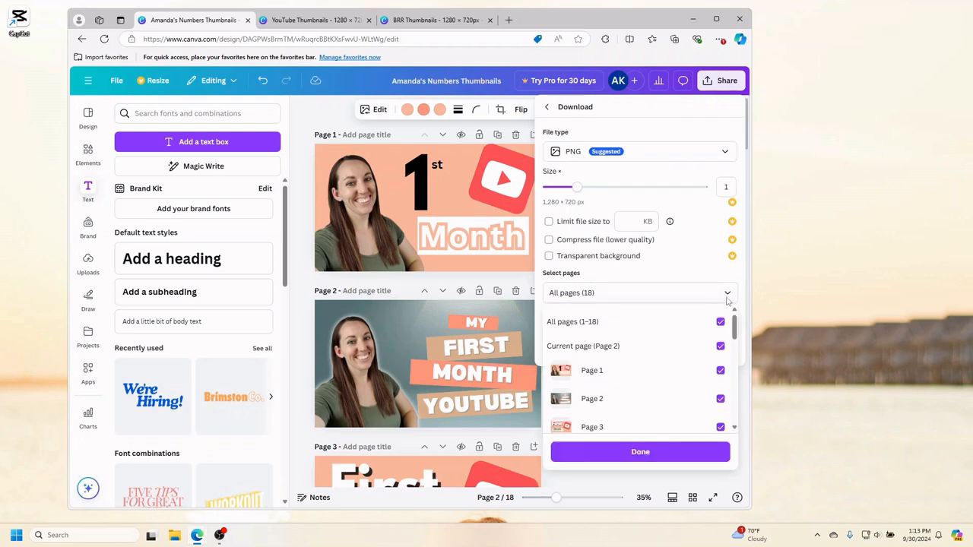
left_click(603, 324)
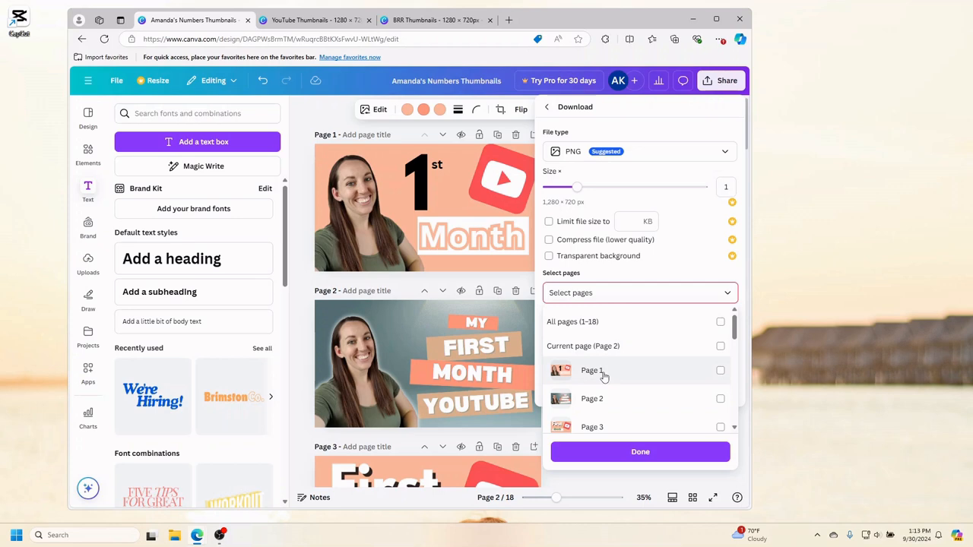
left_click(720, 370)
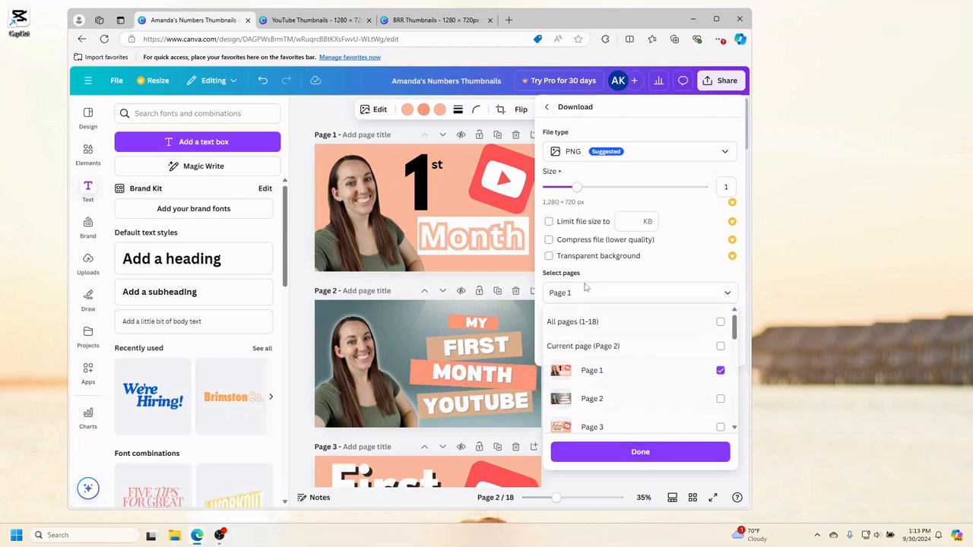
left_click(625, 456)
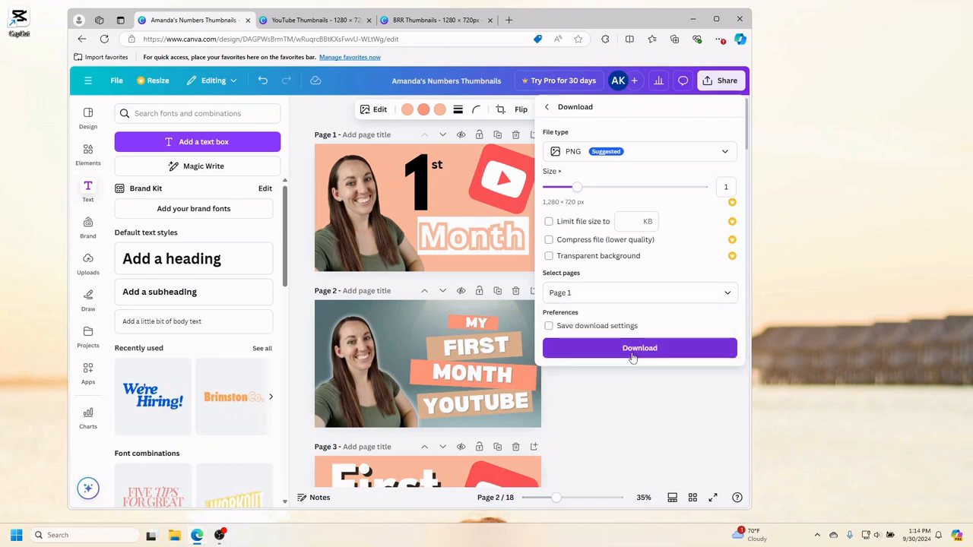
Step: Download the page 1 thumbnail, place the downloaded file on the desktop and close the downloads list
left_click(633, 355)
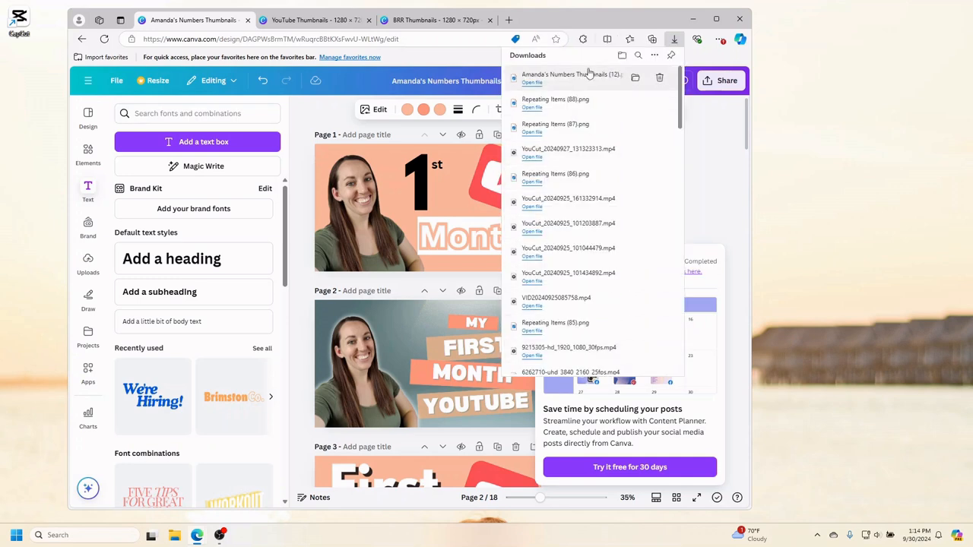
left_click_drag(562, 81, 867, 118)
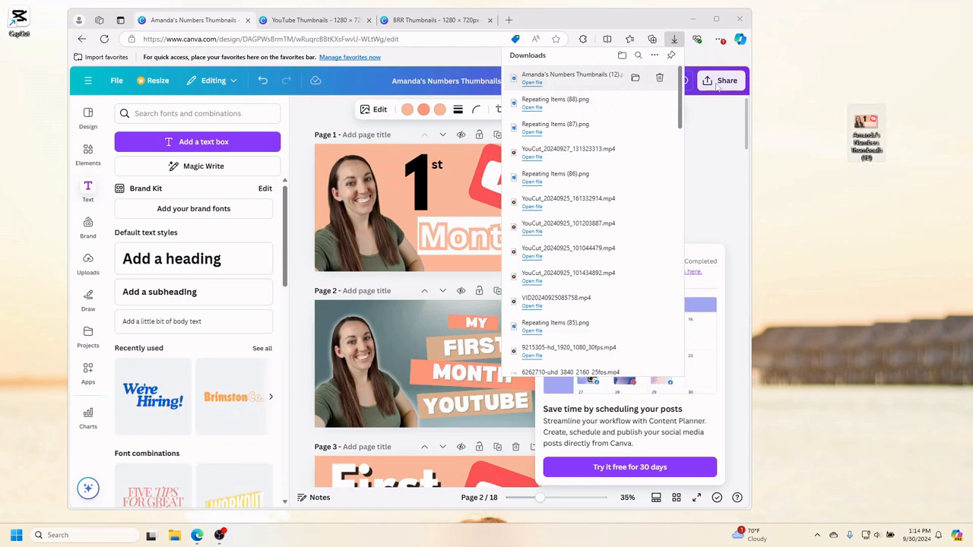
left_click(718, 139)
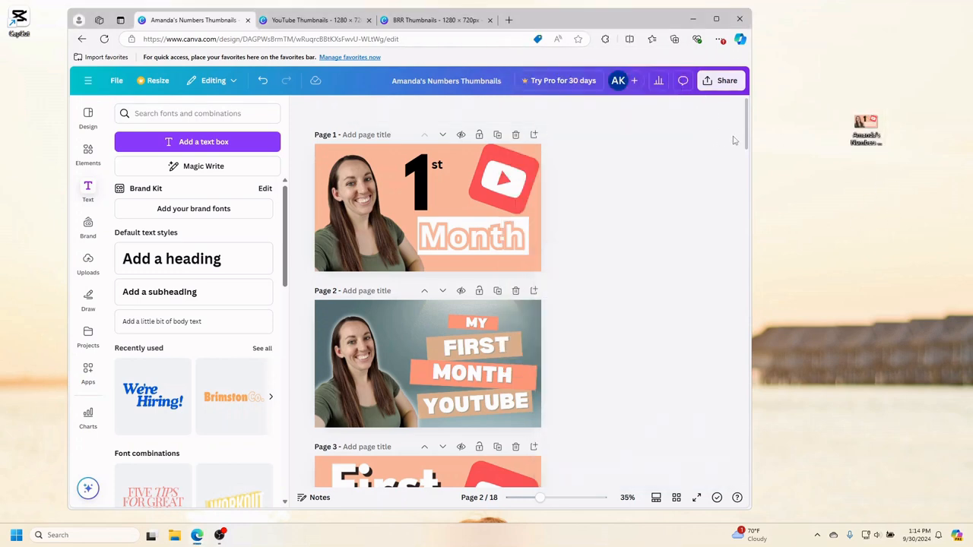